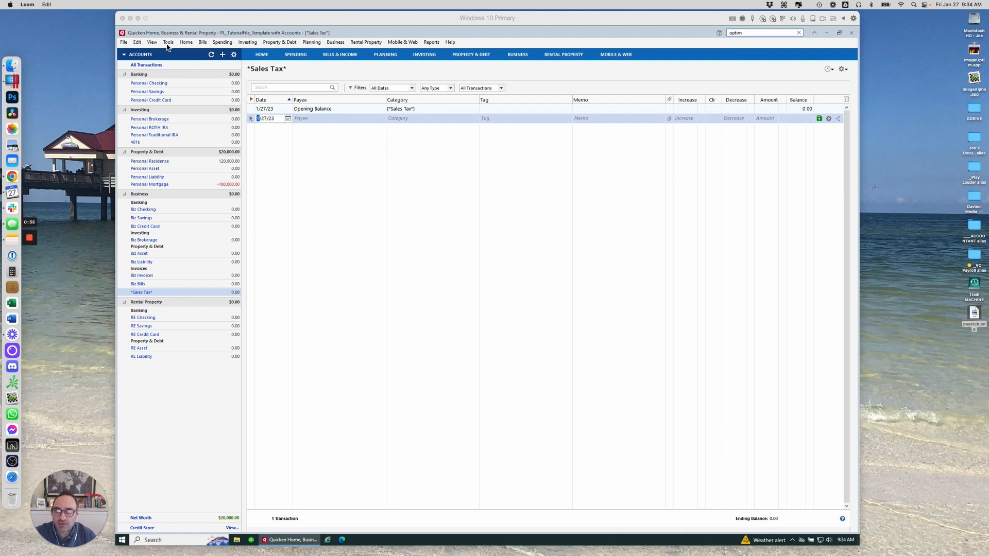
Open the Category List and scroll through the income and expense categories
left_click(168, 42)
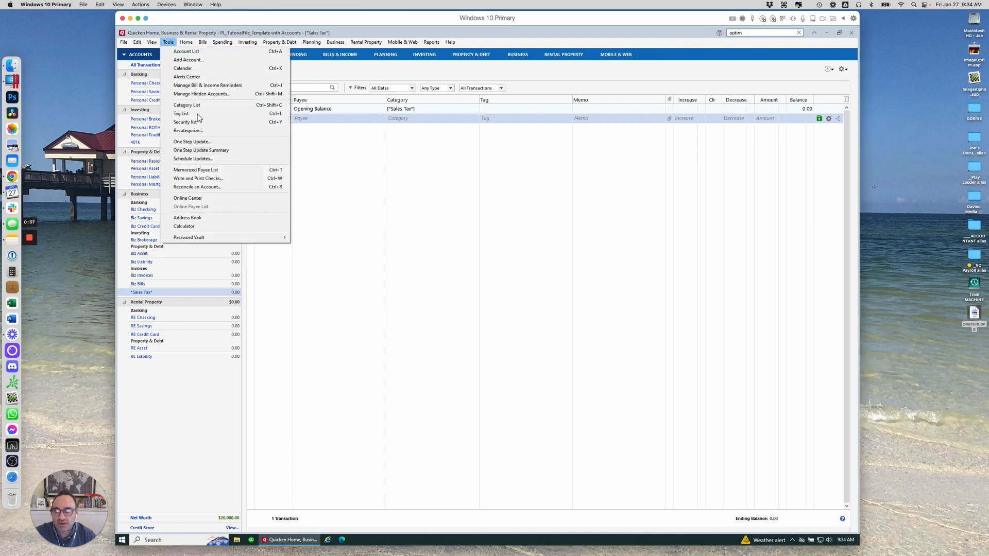
left_click(207, 107)
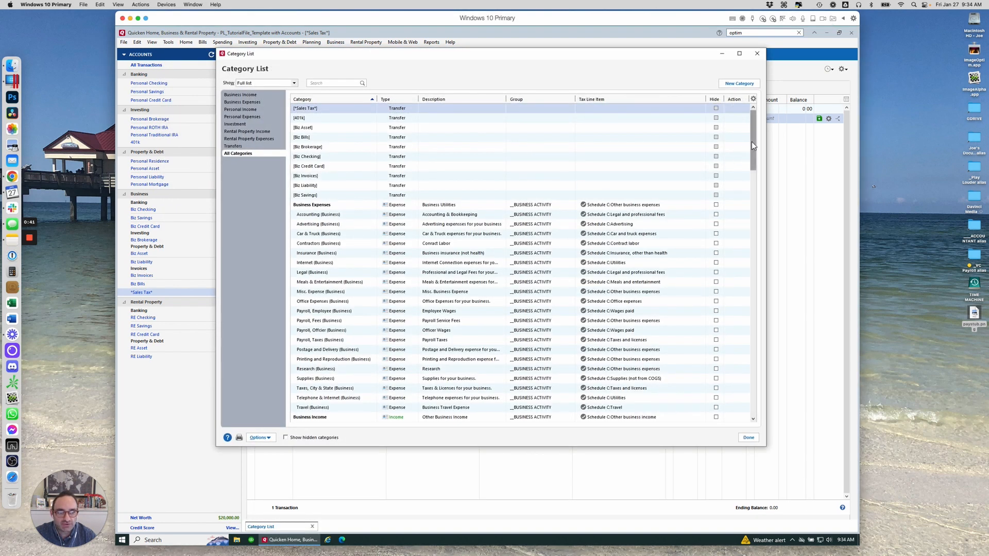
left_click_drag(752, 142, 750, 155)
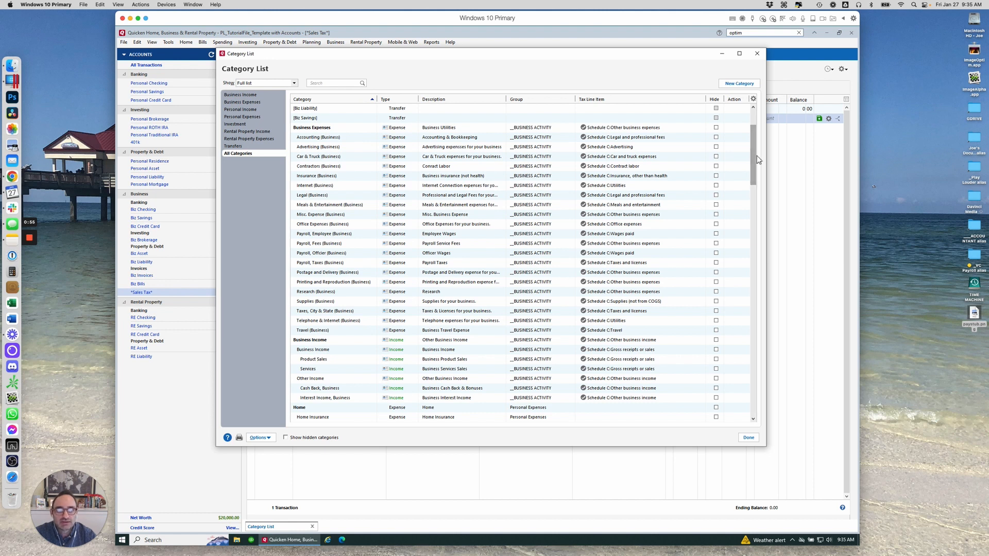
left_click_drag(756, 156, 691, 205)
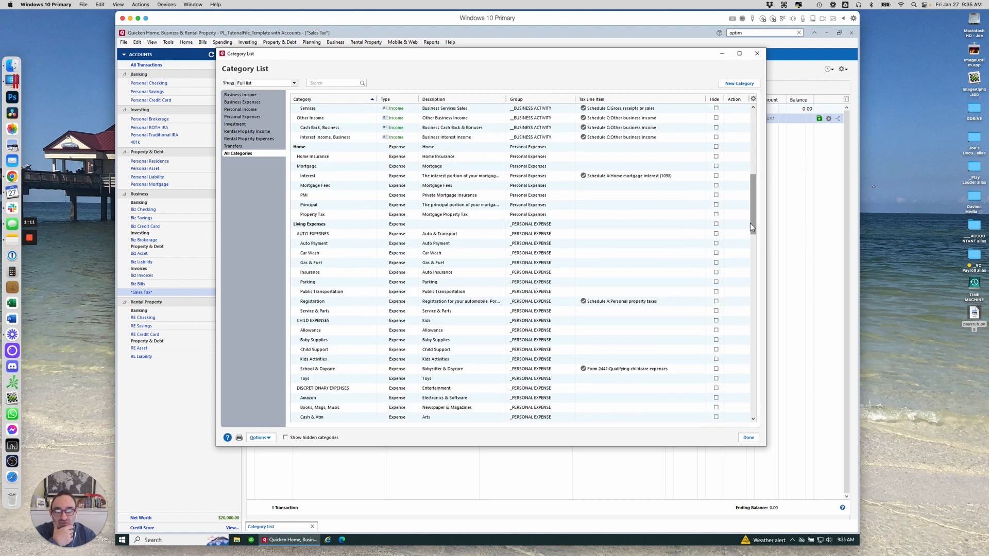
left_click_drag(753, 214, 750, 281)
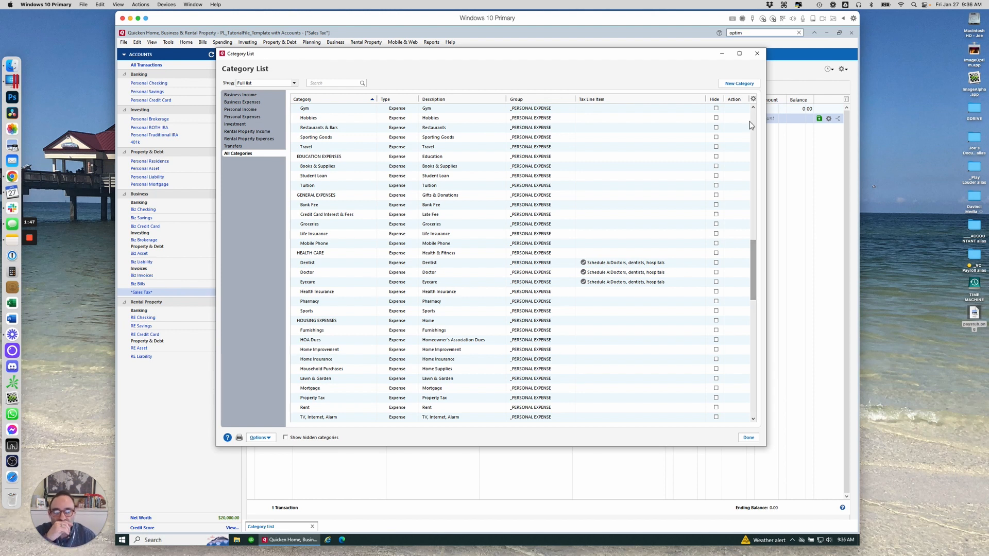
Open the paystub.png image and place its window beside the Category List
double_click(977, 317)
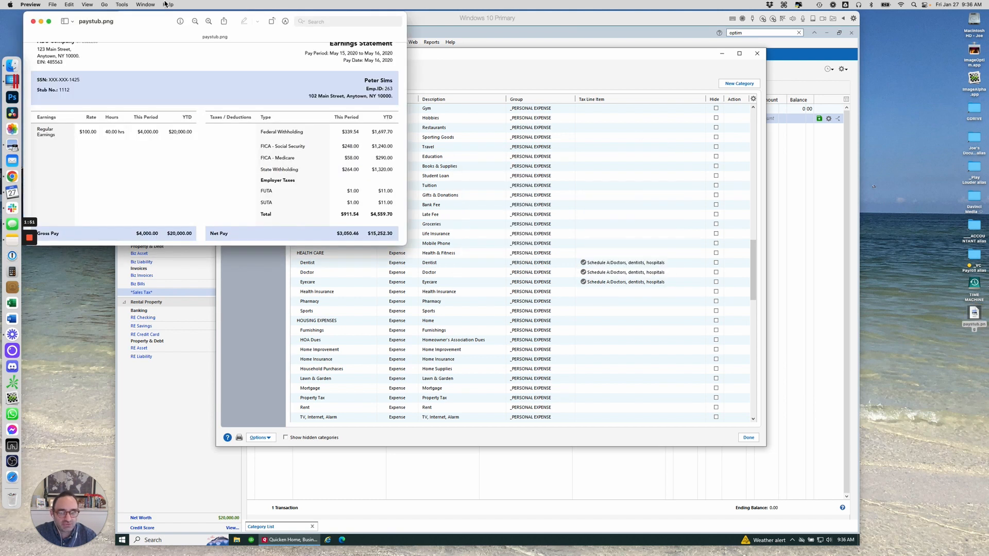
left_click_drag(145, 21, 637, 51)
left_click_drag(899, 274, 896, 319)
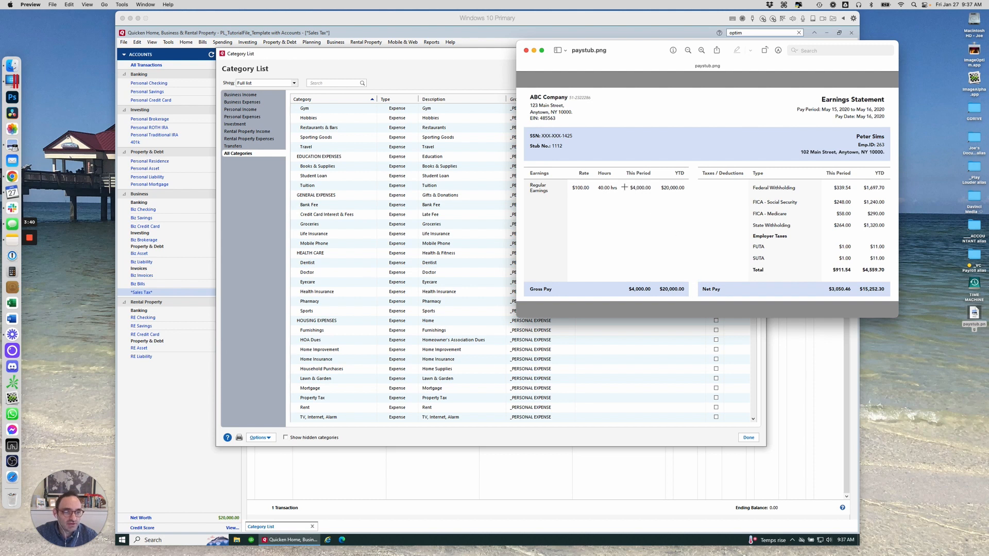
Select and copy the net pay amount for this period from the paystub
left_click_drag(631, 188, 651, 189)
left_click_drag(831, 188, 849, 270)
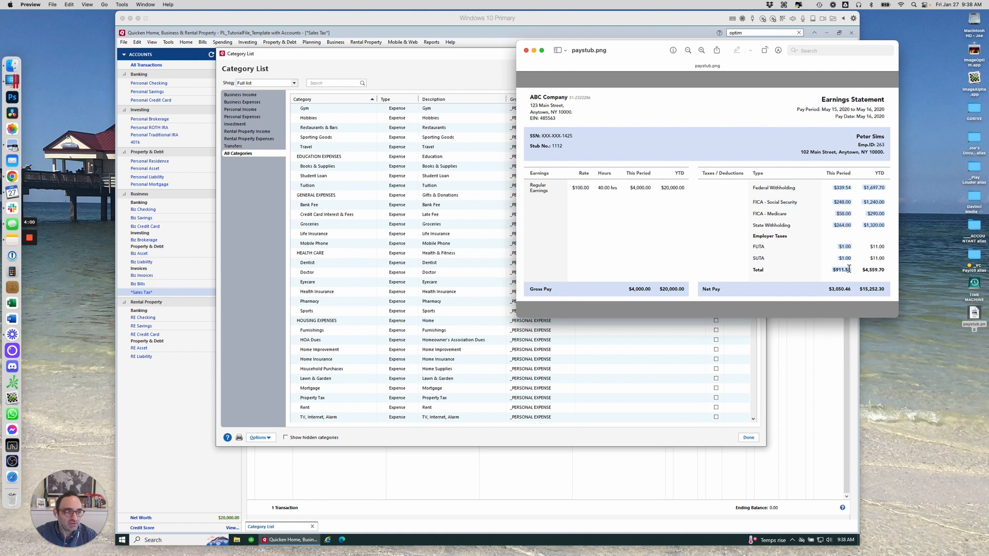
left_click(841, 248)
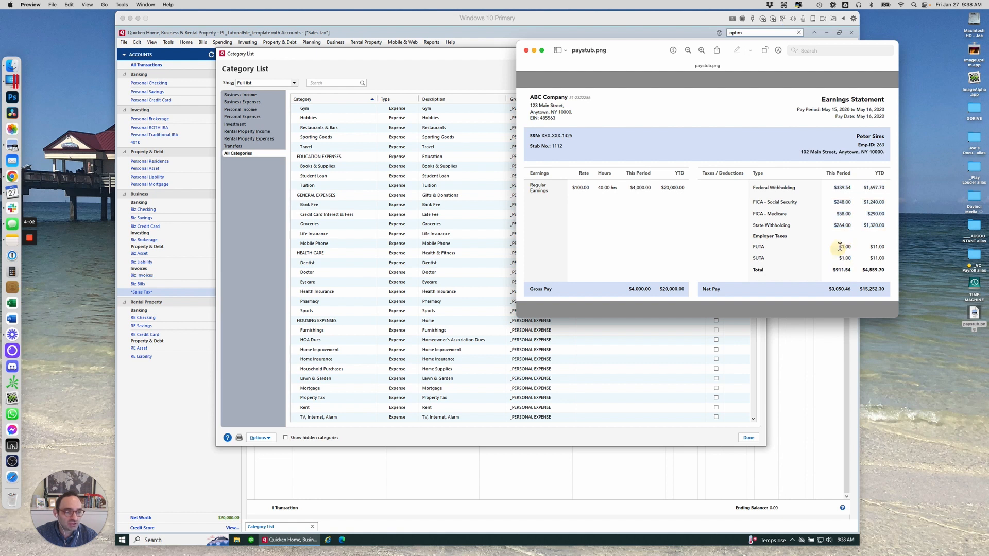
left_click_drag(840, 247, 850, 290)
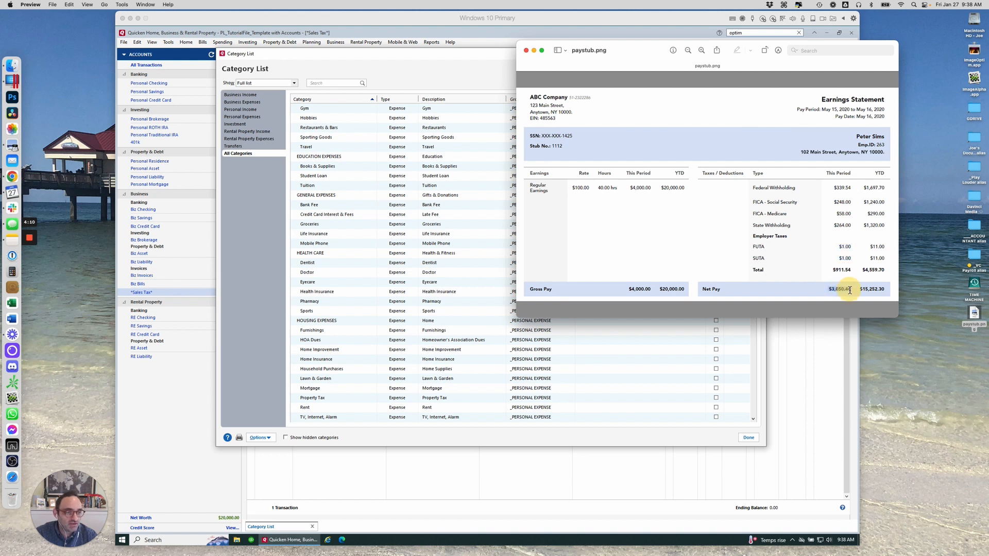
left_click_drag(859, 289, 886, 290)
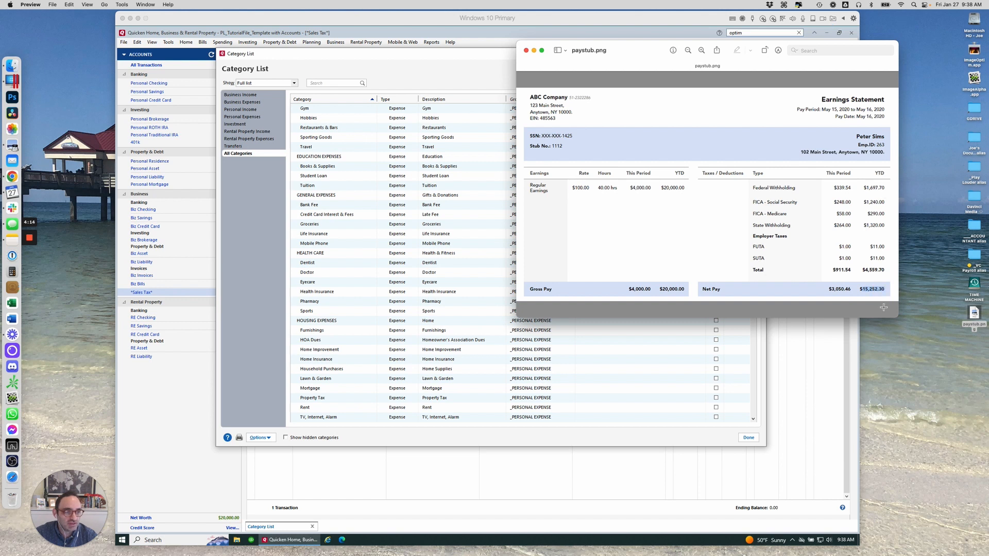
mouse_move(831, 289)
left_mouse_down()
mouse_move(847, 289)
mouse_move(835, 290)
left_mouse_up()
double_click(835, 289)
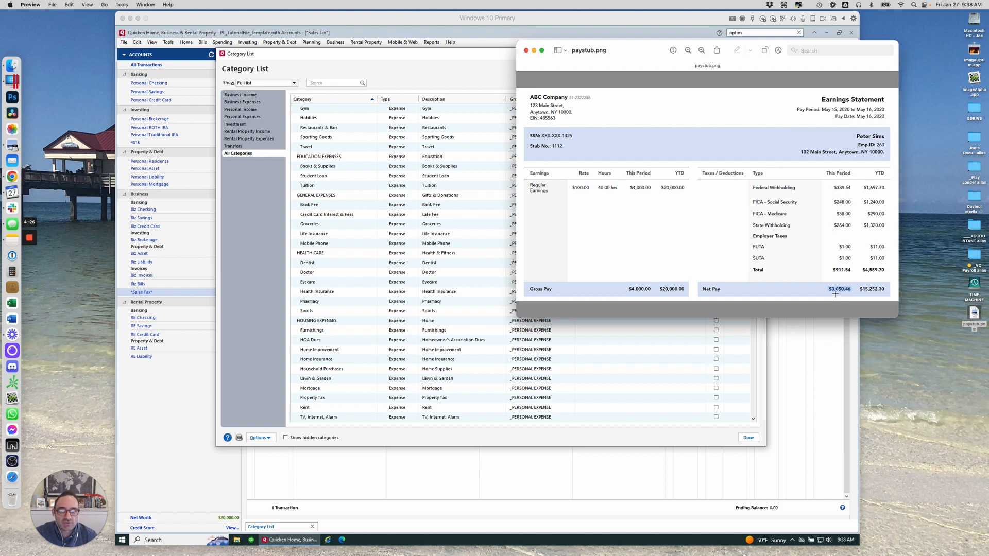
Close the Category List and switch the Personal Checking register to two-line display
left_click(444, 44)
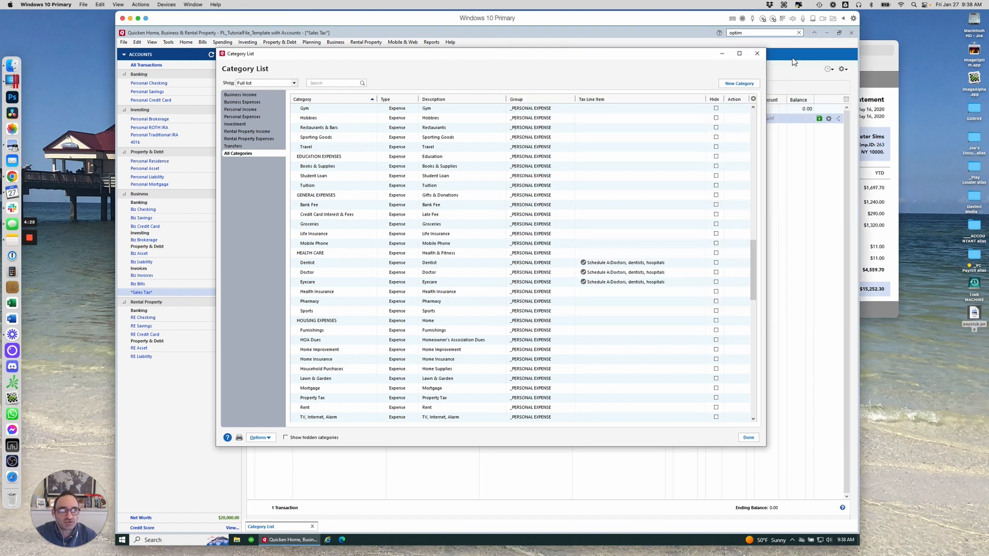
left_click(727, 55)
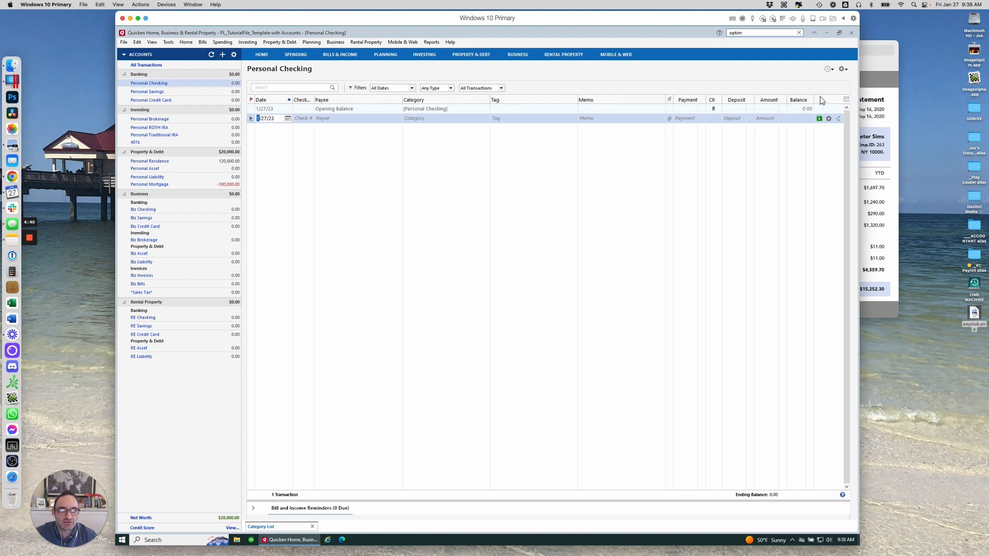
left_click(843, 69)
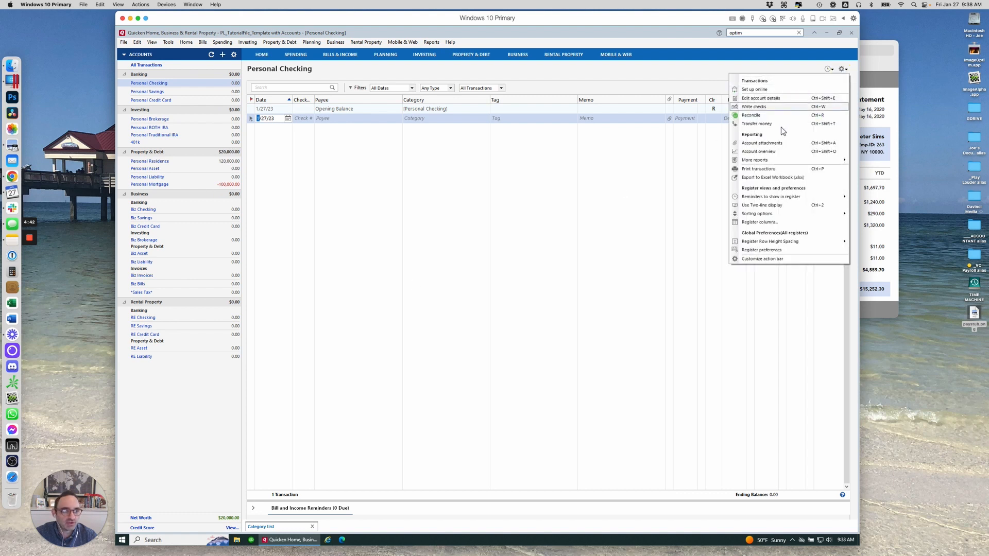
left_click(778, 205)
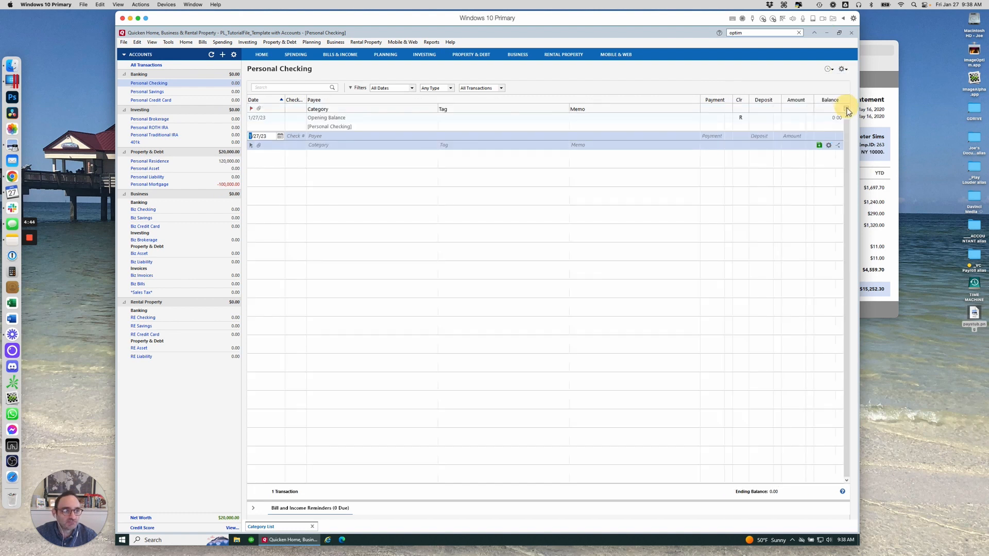
Hide the Amount column in the register's column settings
left_click(846, 108)
left_click(797, 119)
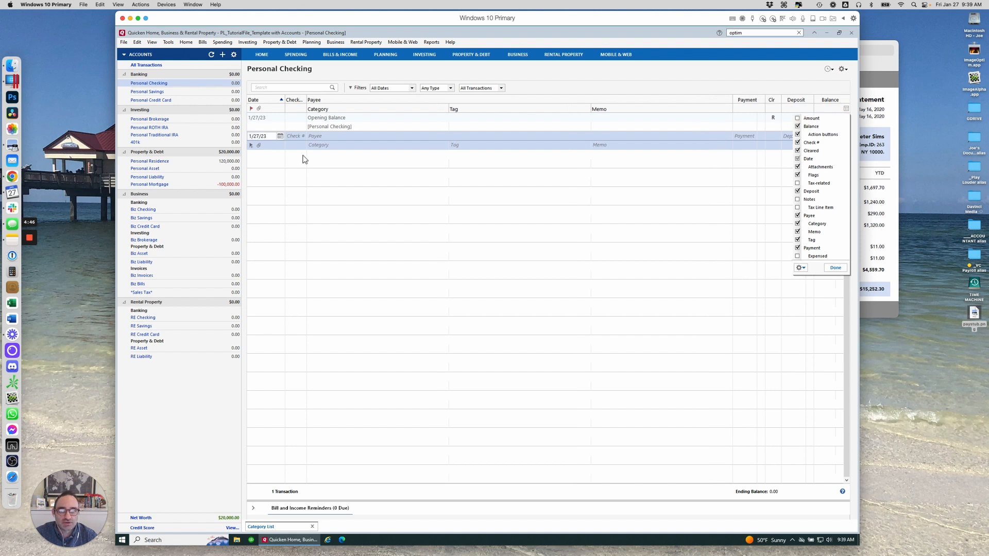
left_click(351, 126)
Start a new transaction with payee Pyachek Direct Deposit
left_click(345, 138)
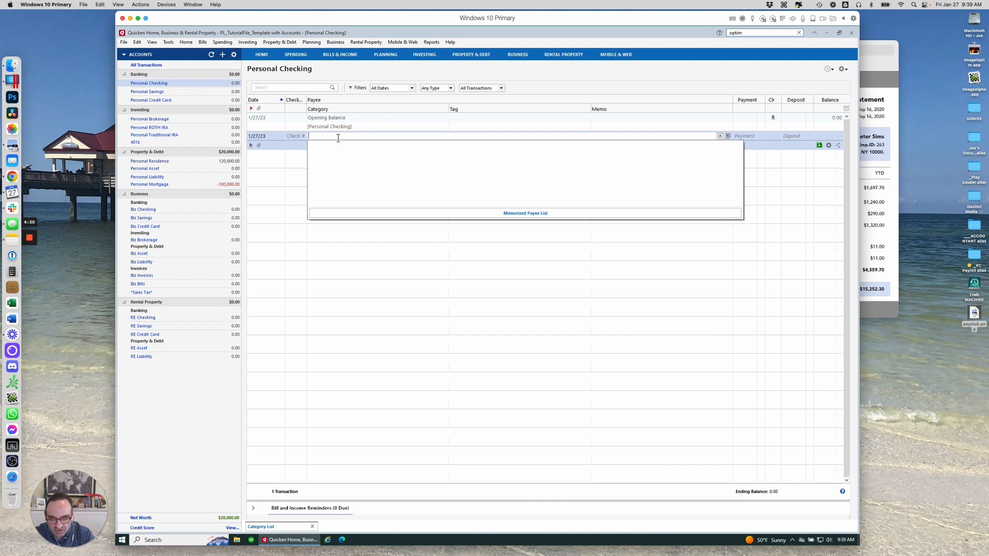
type("Pyacheck")
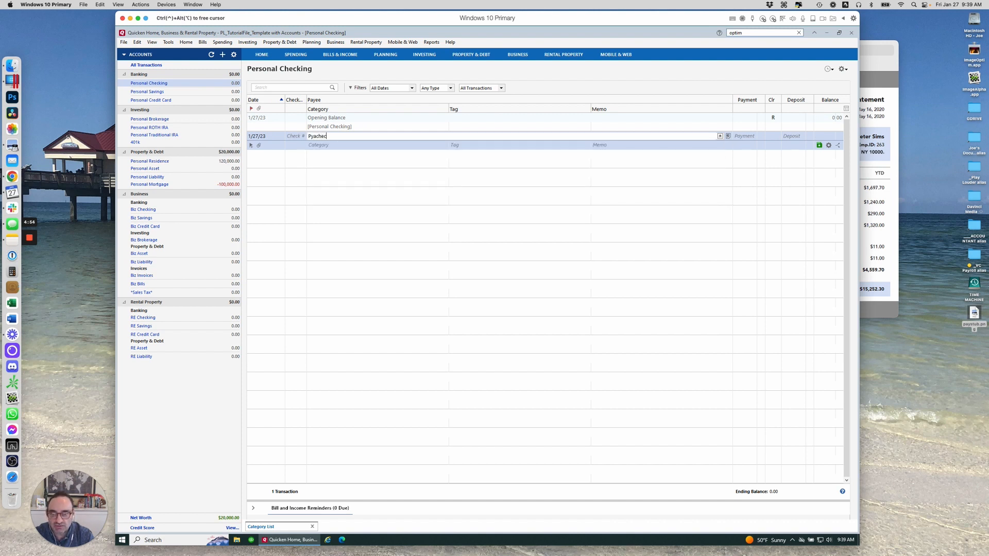
key("BackSpace")
type("k Direct")
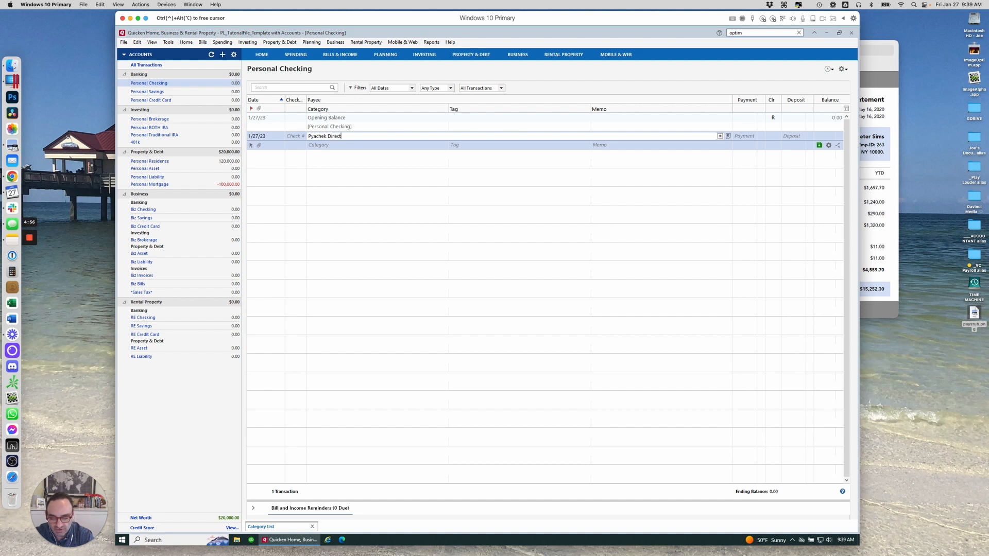
type(" Deposit")
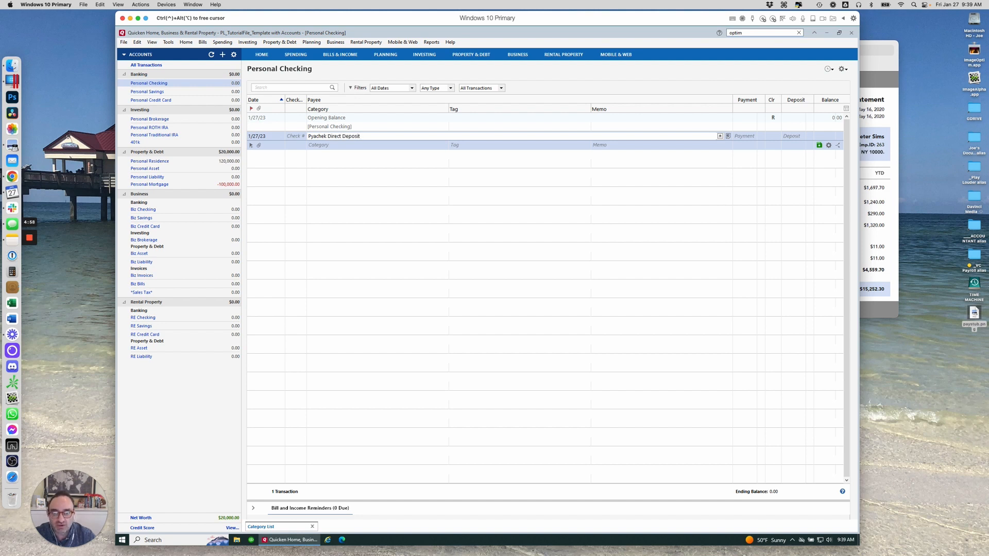
Paste the net pay as a 3,050.46 deposit and record the transaction
key("Tab")
key("Tab")
type("$3,050.46")
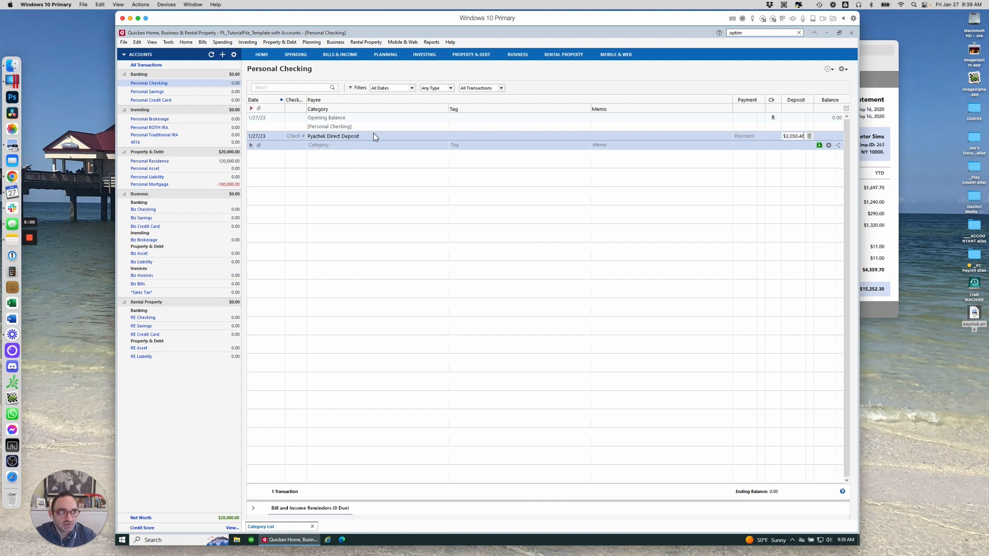
left_click_drag(789, 137, 777, 140)
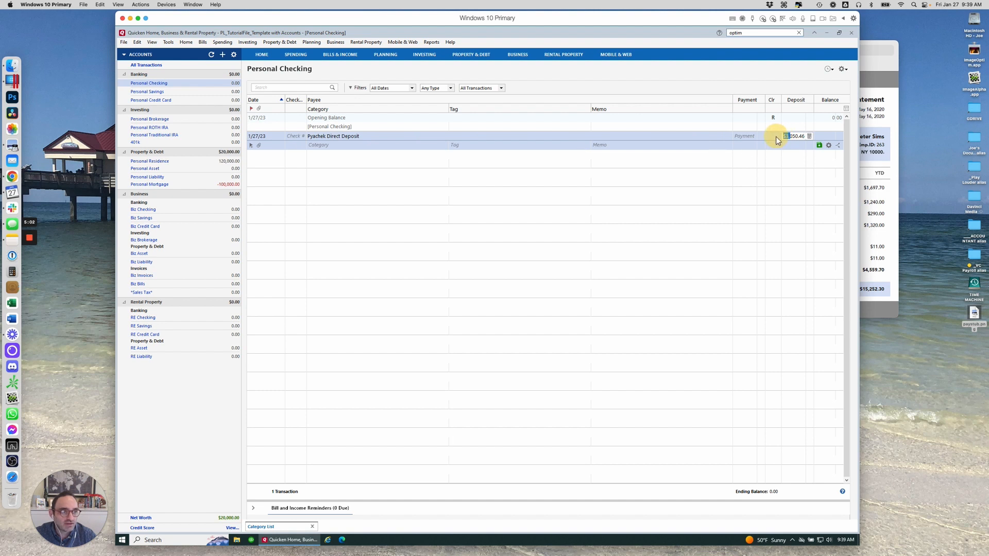
type("3")
key("Tab")
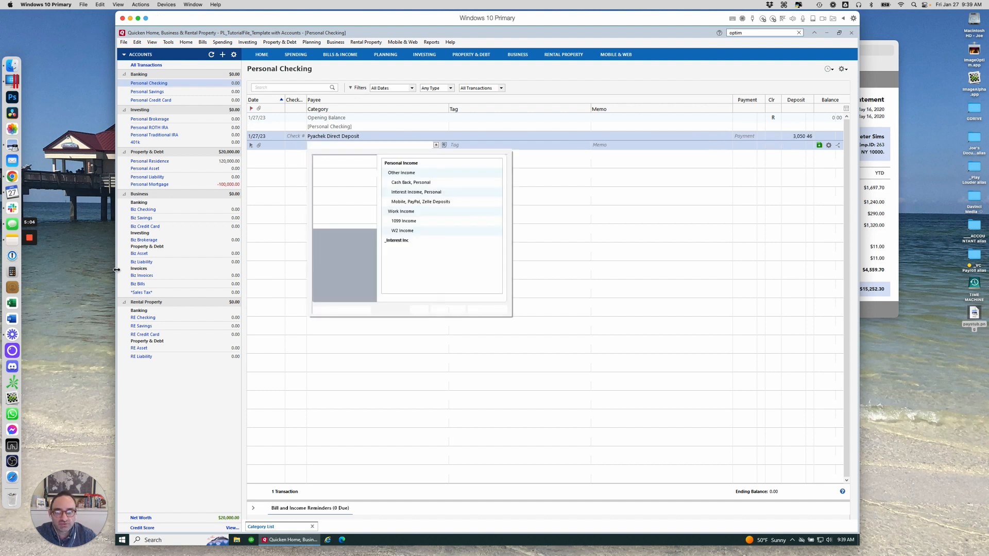
key("Tab")
key("Return")
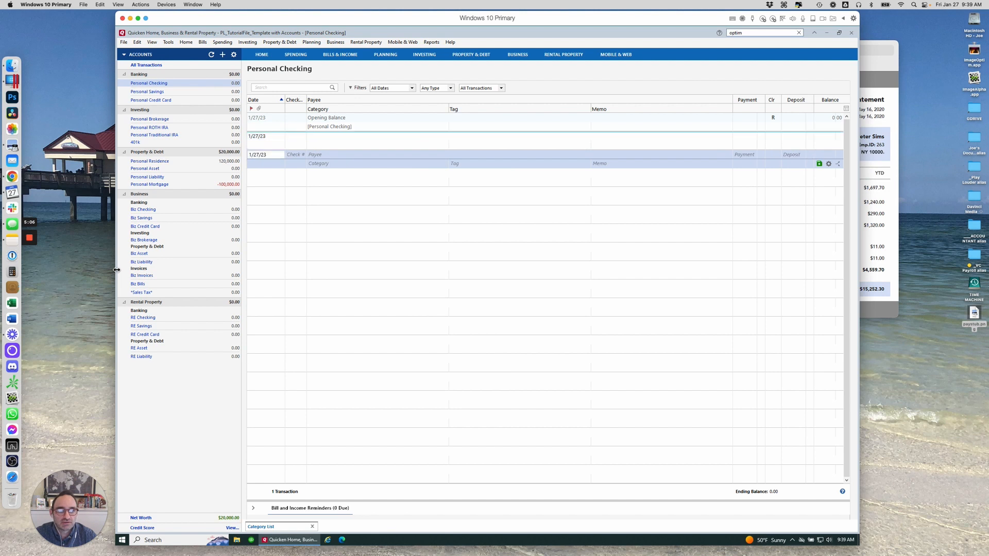
Expand the Bill and Income Reminders panel below the register
left_click(253, 510)
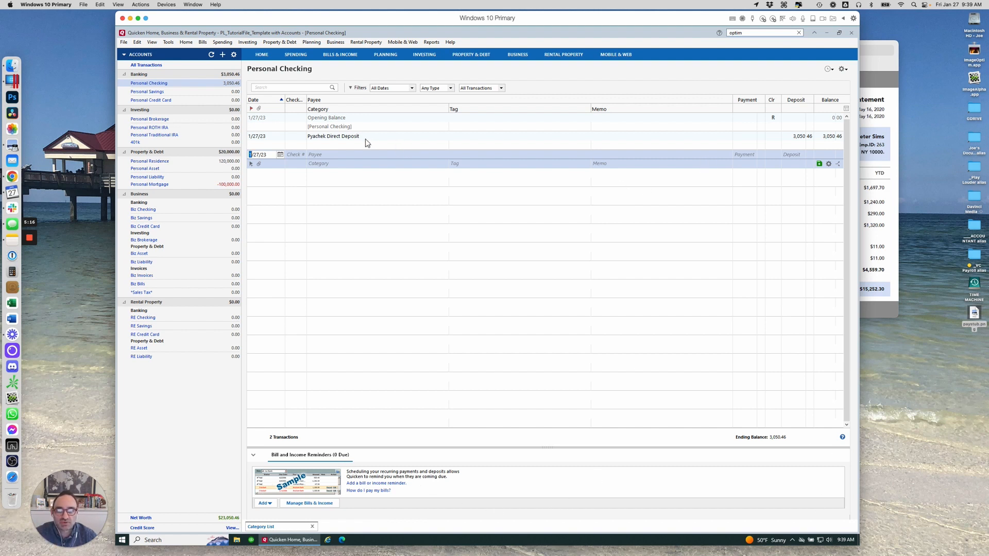
Correct the payee name to Paychek Direct Deposit and save the transaction
left_click(326, 138)
left_click(317, 136)
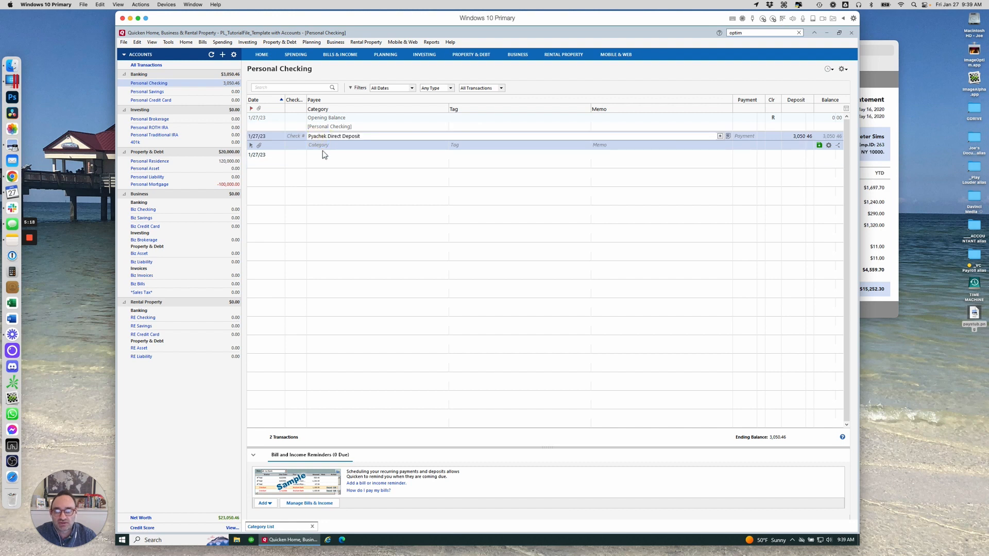
key("BackSpace")
key("BackSpace")
type("ay")
key("Return")
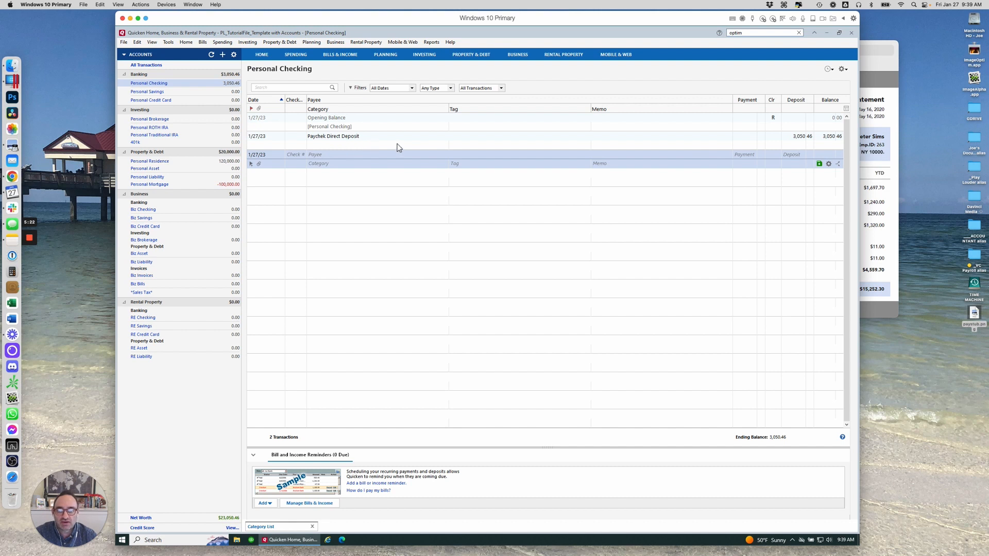
Assign the category Personal Income:Work Income:W2 Income to the paycheck deposit and save it
left_click(397, 146)
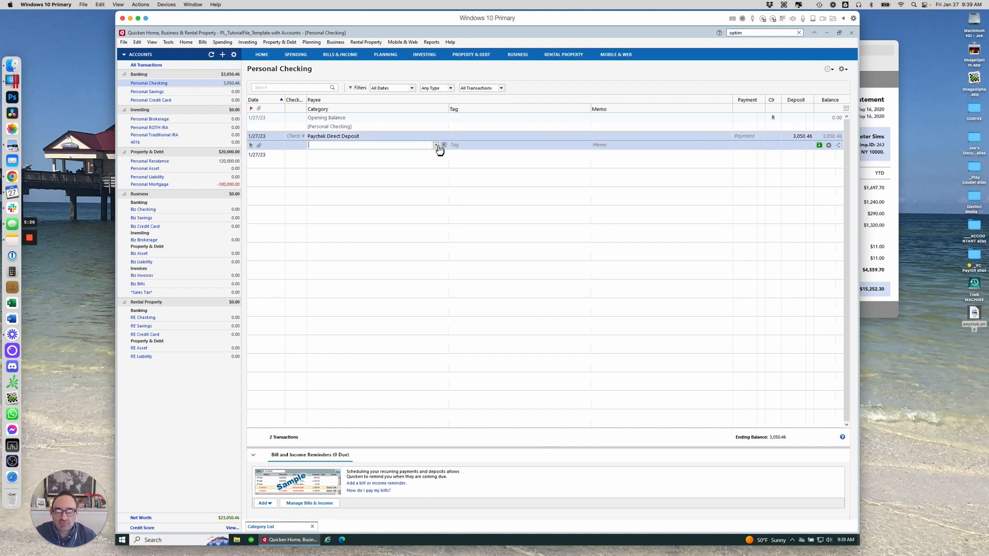
type("W2 Income")
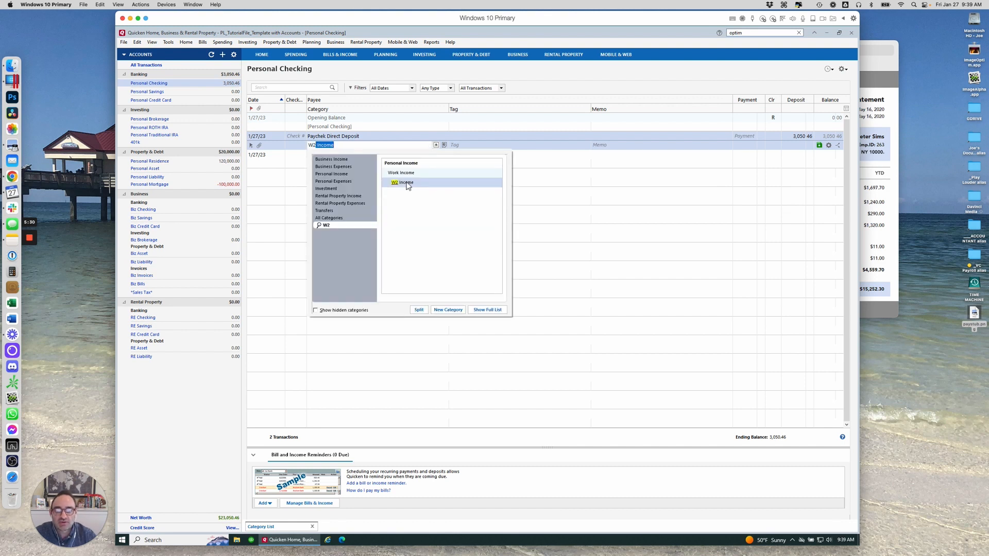
left_click(406, 184)
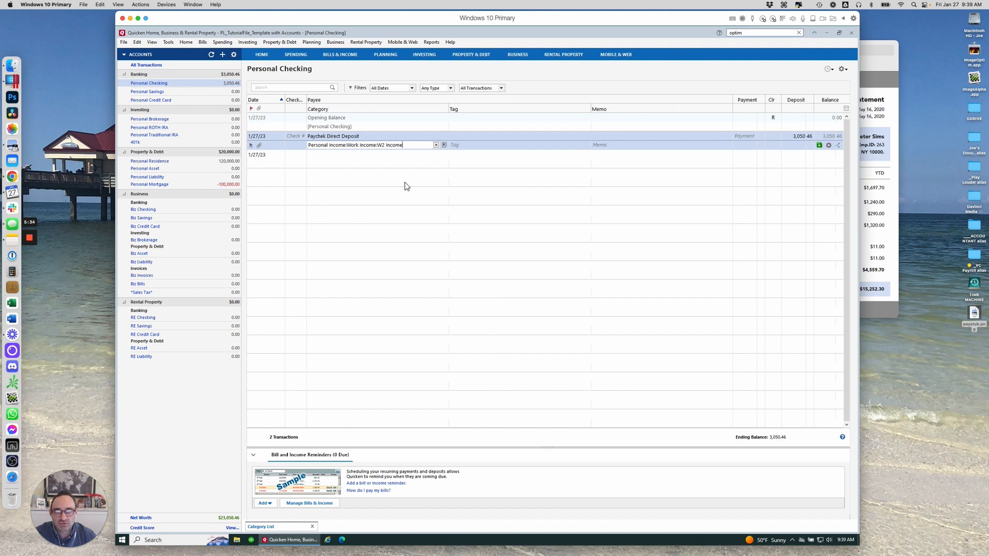
key("Return")
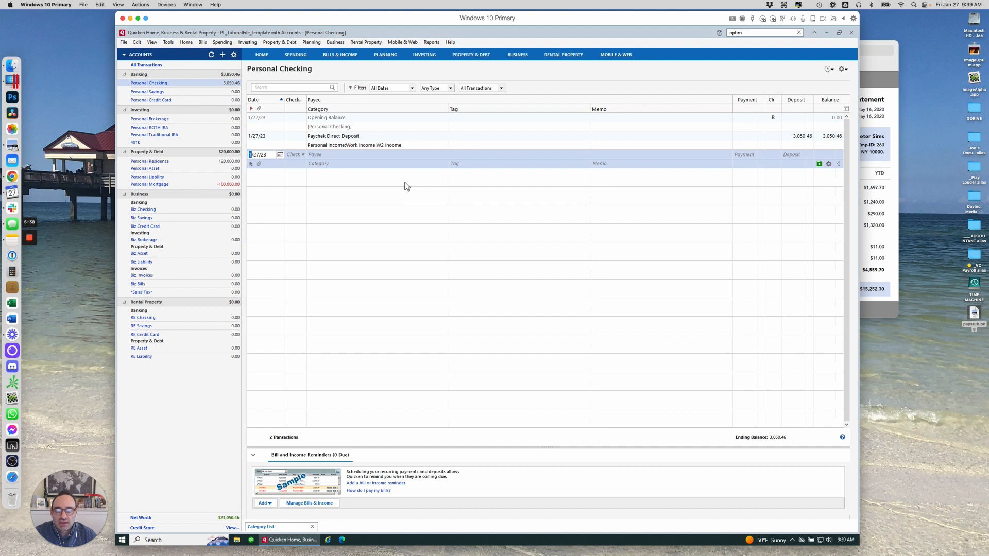
Open the saved report Cash Flow - Last Month
left_click(429, 42)
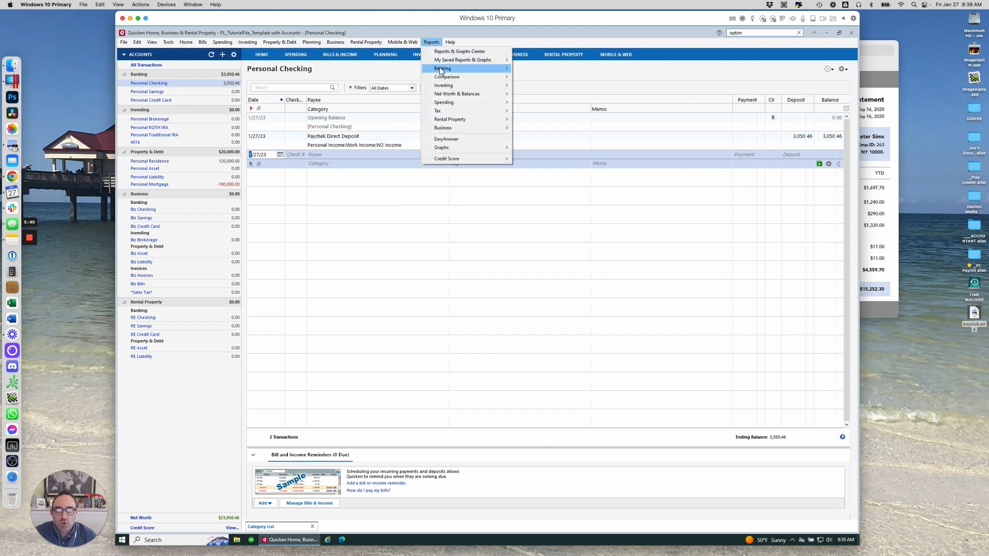
mouse_move(440, 62)
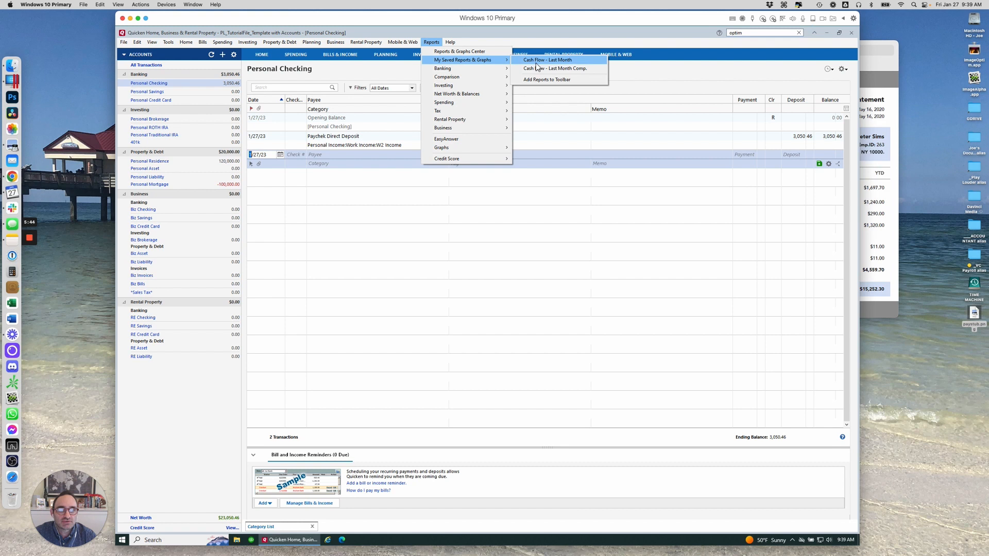
left_click(536, 61)
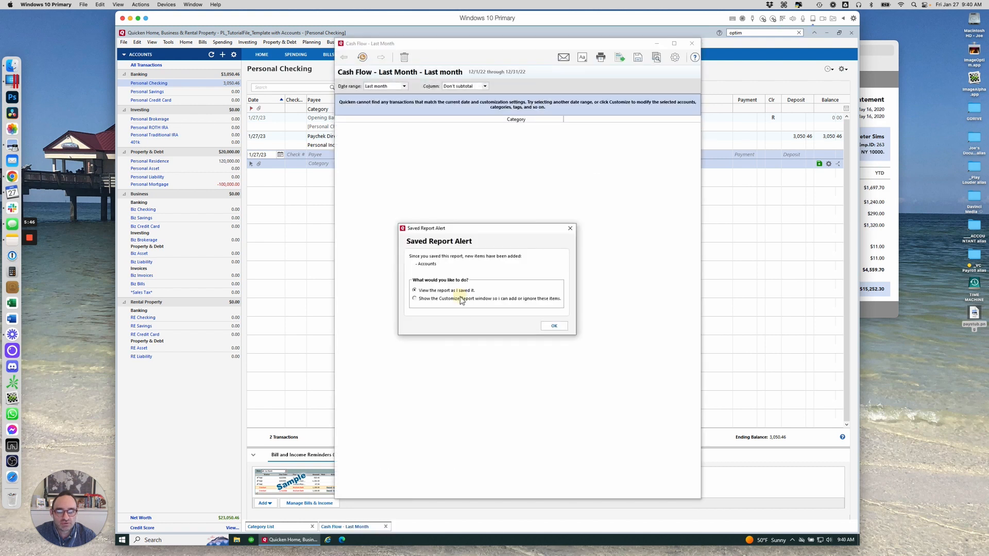
Customize the saved Cash Flow report to include all accounts
left_click(461, 299)
left_click(554, 325)
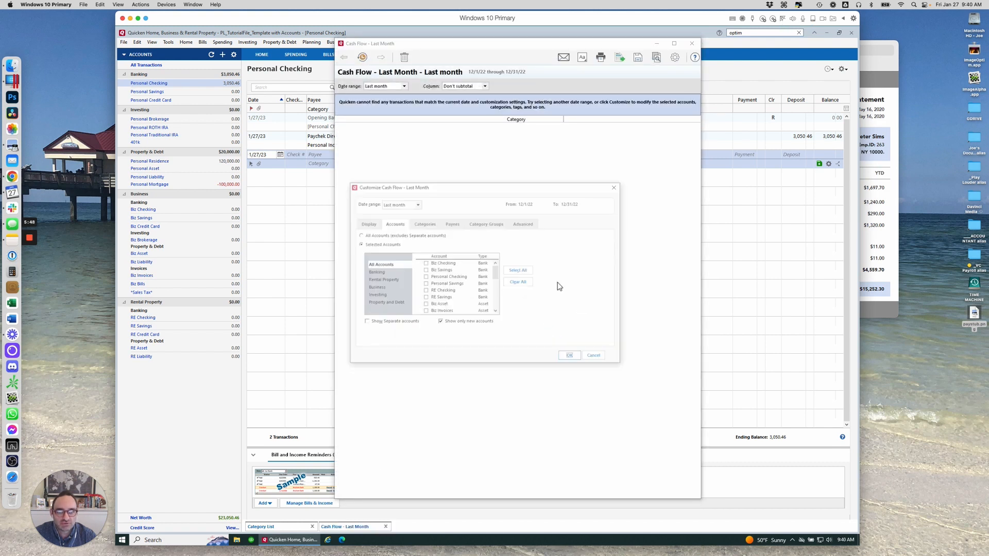
left_click(518, 271)
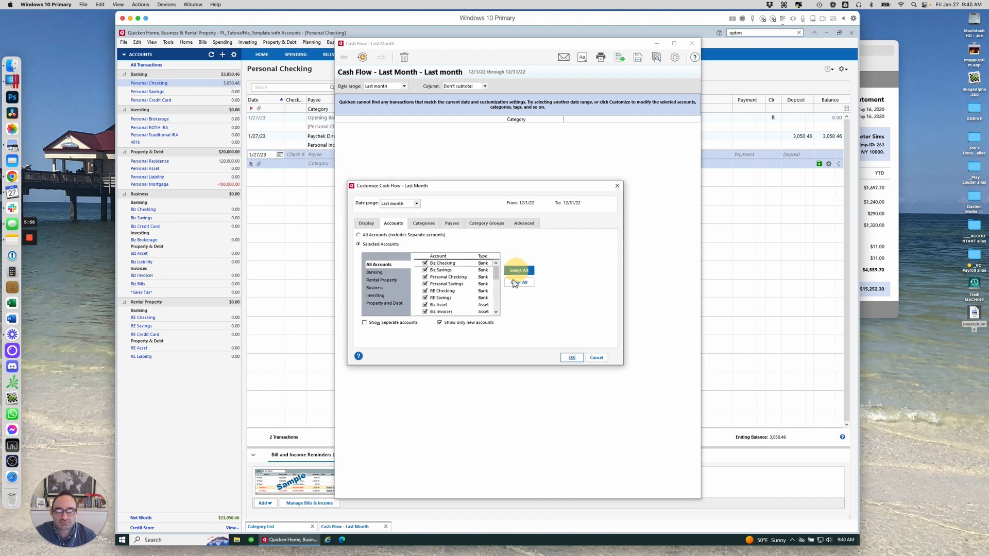
left_click(571, 358)
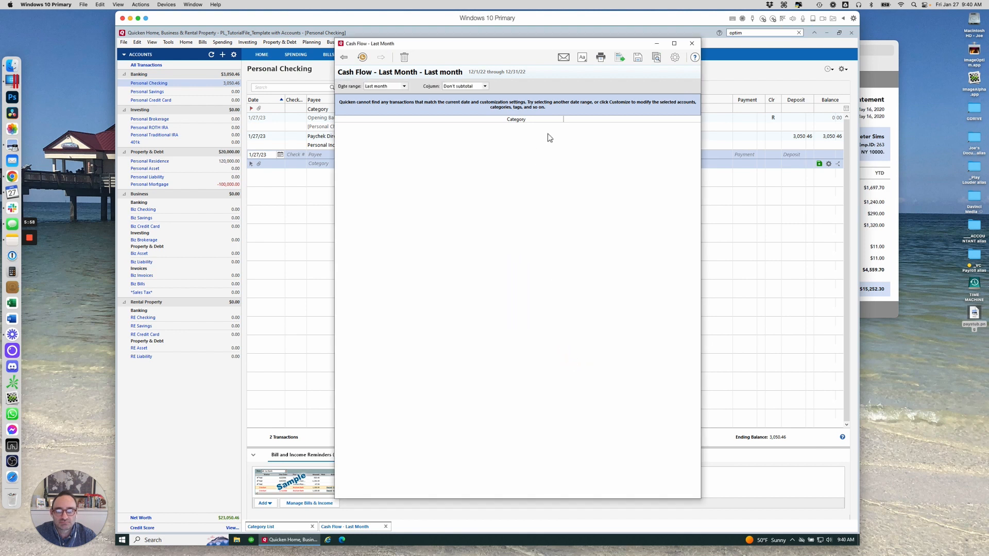
Set the report's date range to Monthly and close the report window
left_click(402, 86)
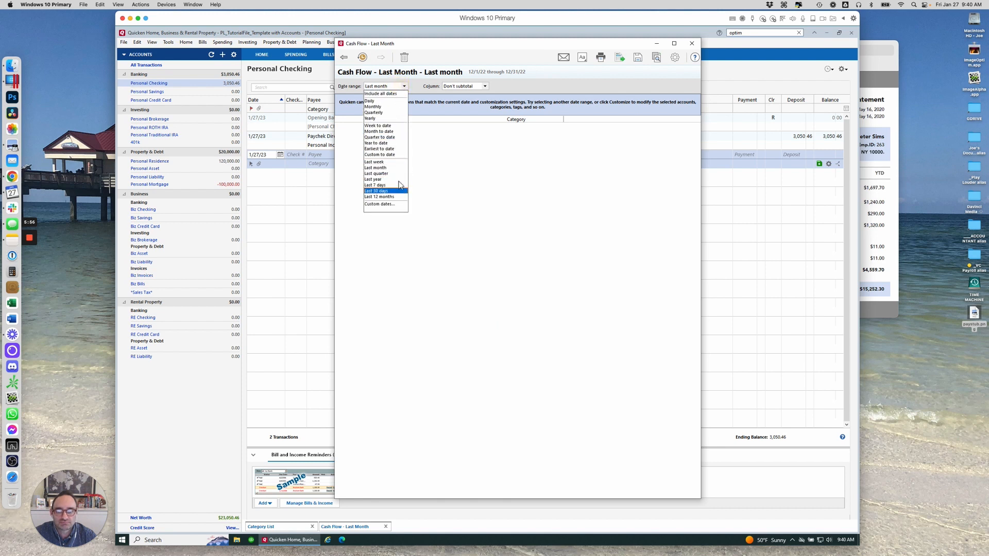
left_click(389, 106)
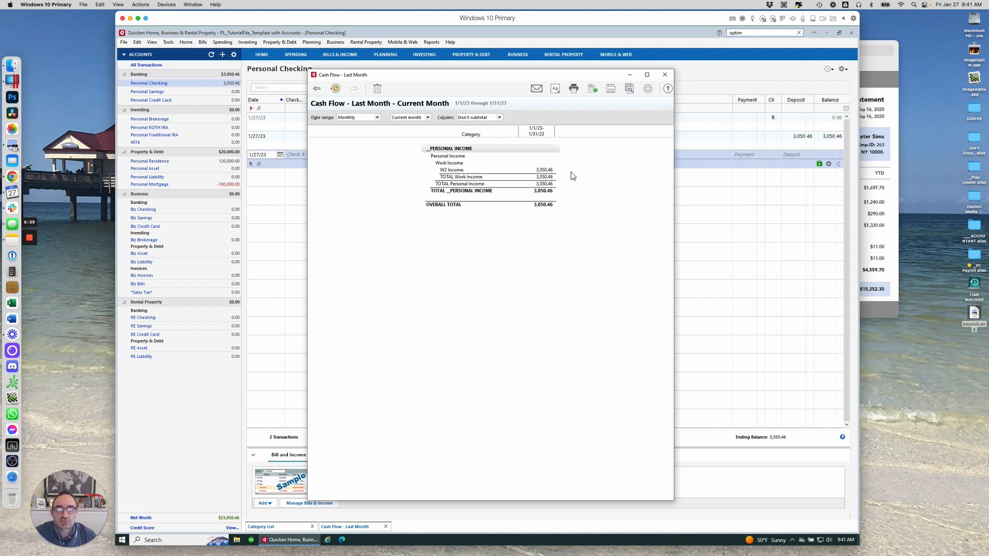
left_click(629, 74)
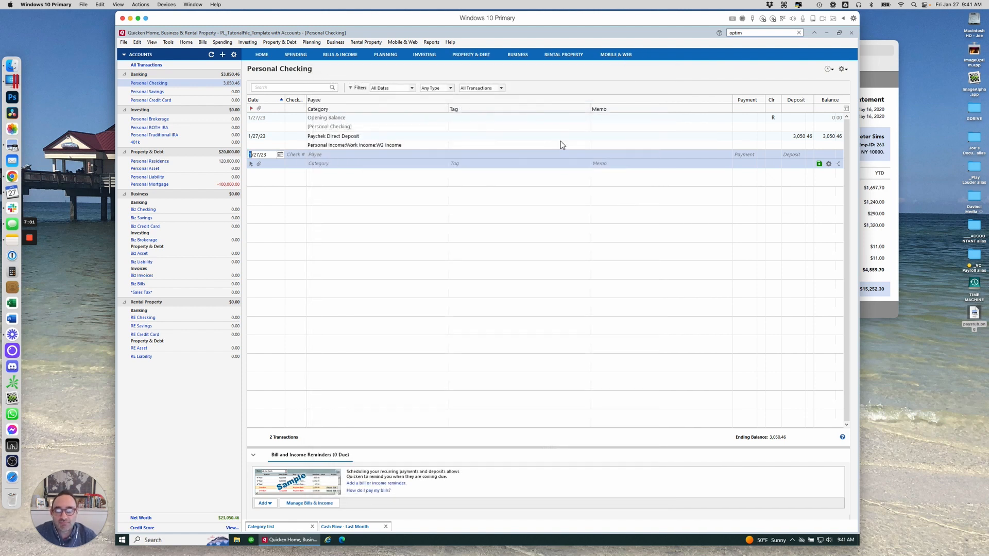
Open the Split Transaction dialog for the paycheck deposit's category
left_click(430, 147)
left_click(436, 145)
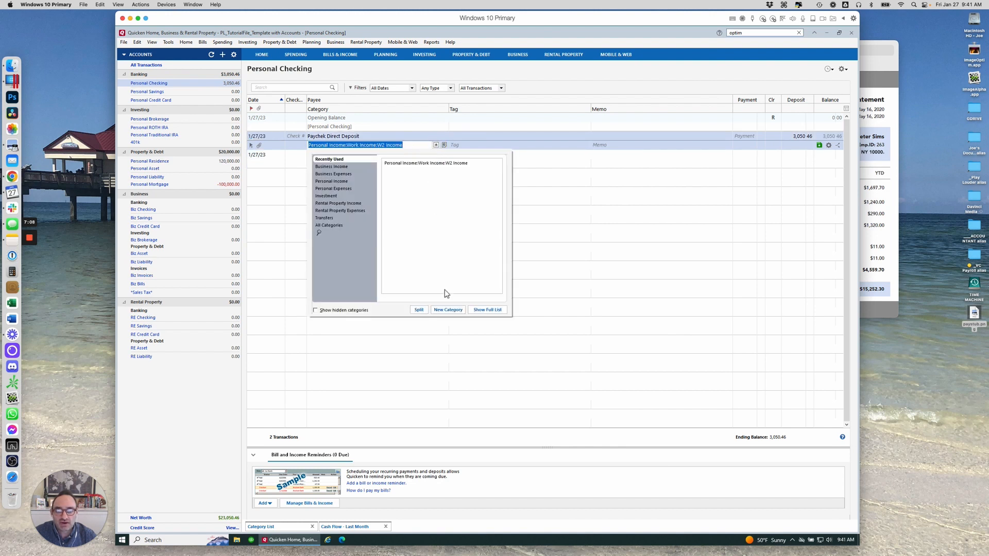
left_click(419, 309)
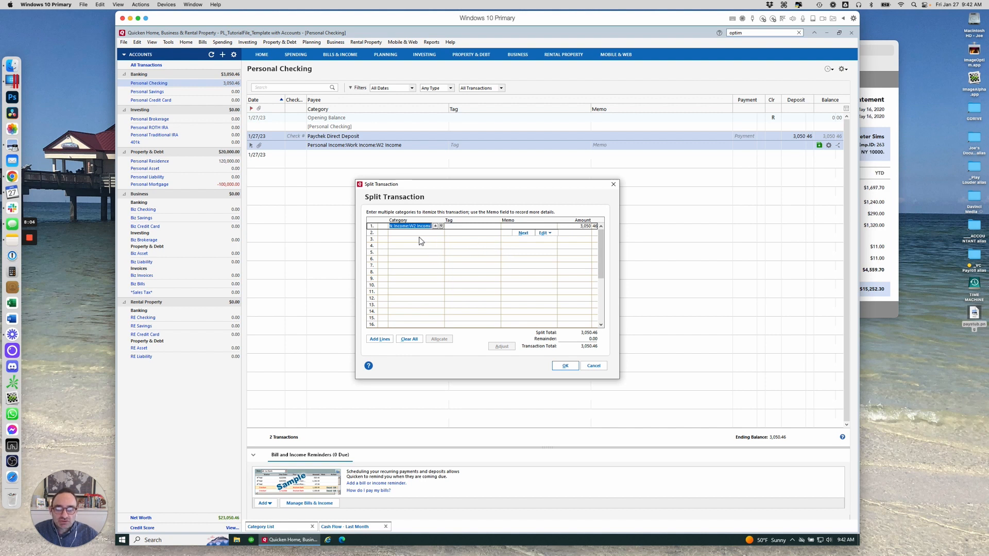
left_click_drag(433, 187, 402, 146)
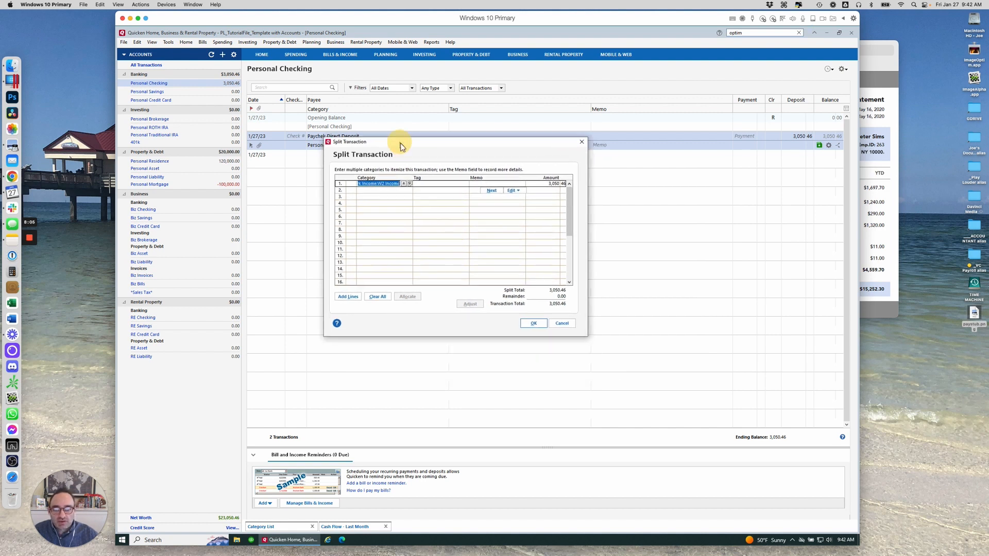
left_click(400, 189)
left_click(404, 197)
left_click(403, 204)
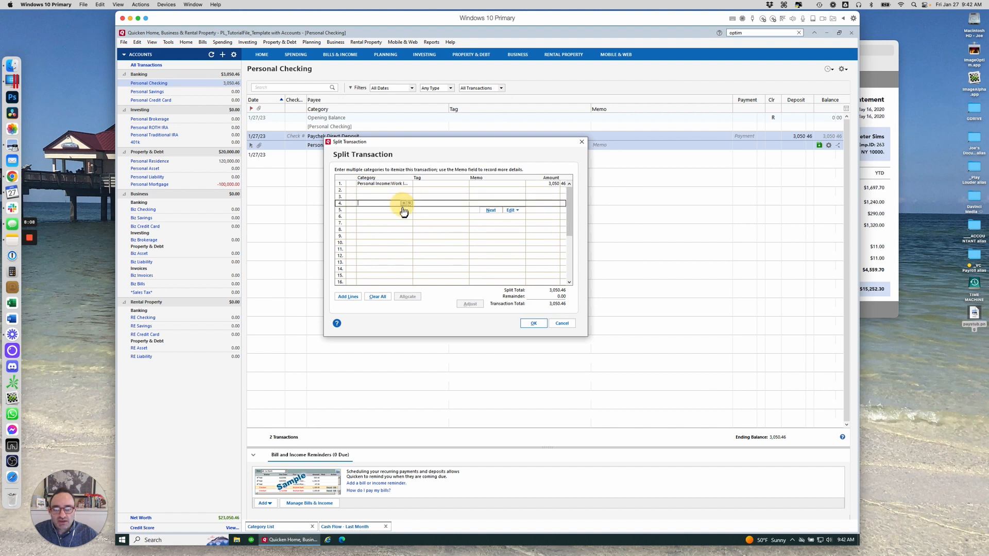
left_click(402, 210)
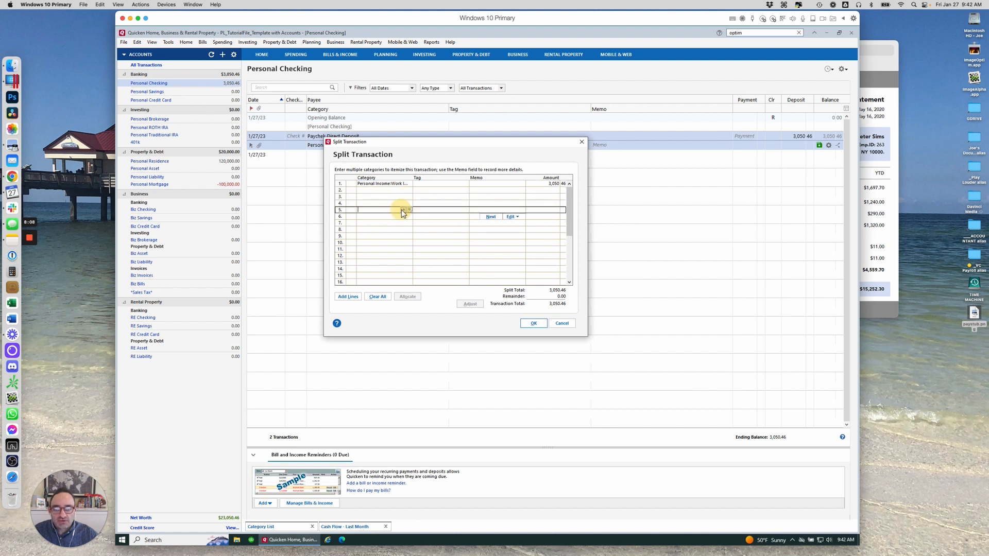
left_click(395, 184)
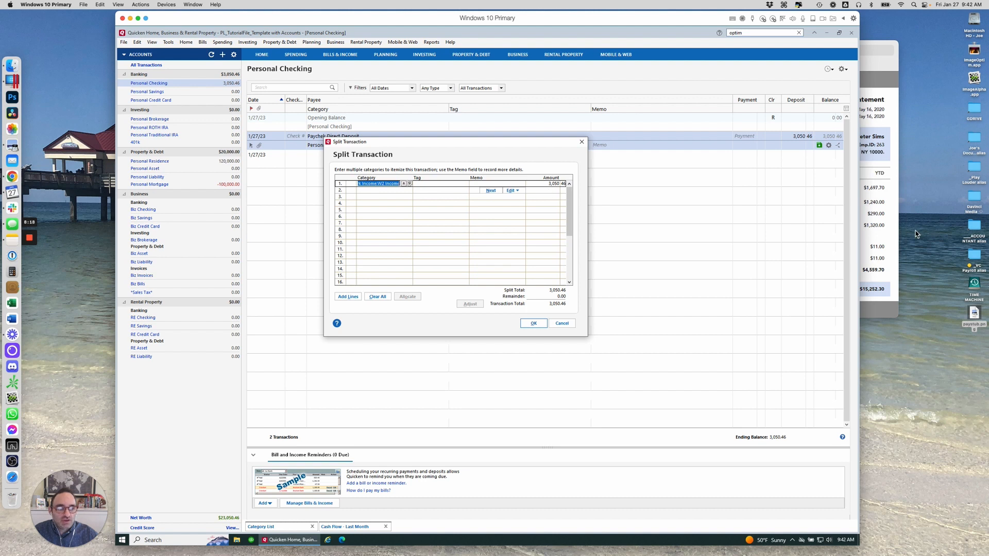
Set the first split line's amount to the paystub's gross pay of 4,000.00
left_click(889, 243)
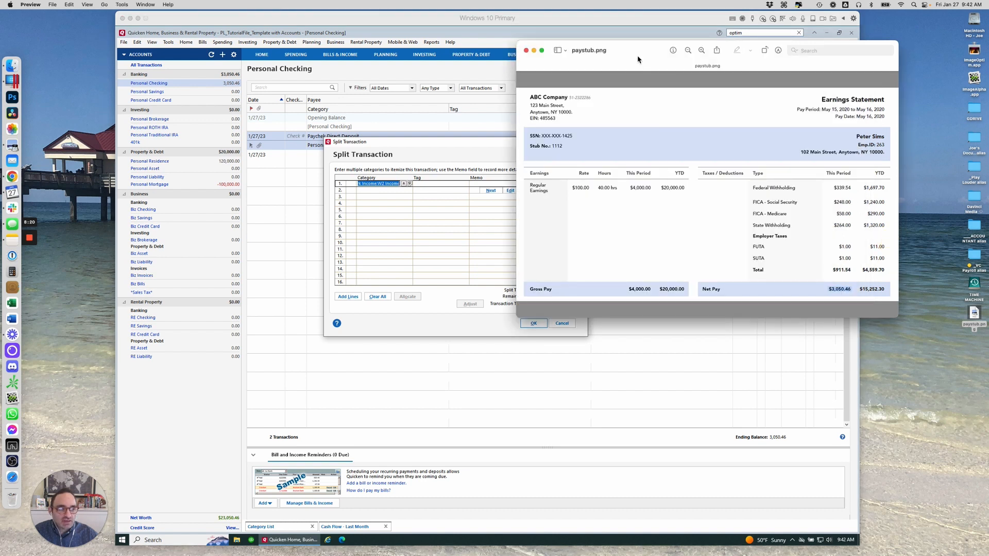
left_click_drag(640, 59, 724, 91)
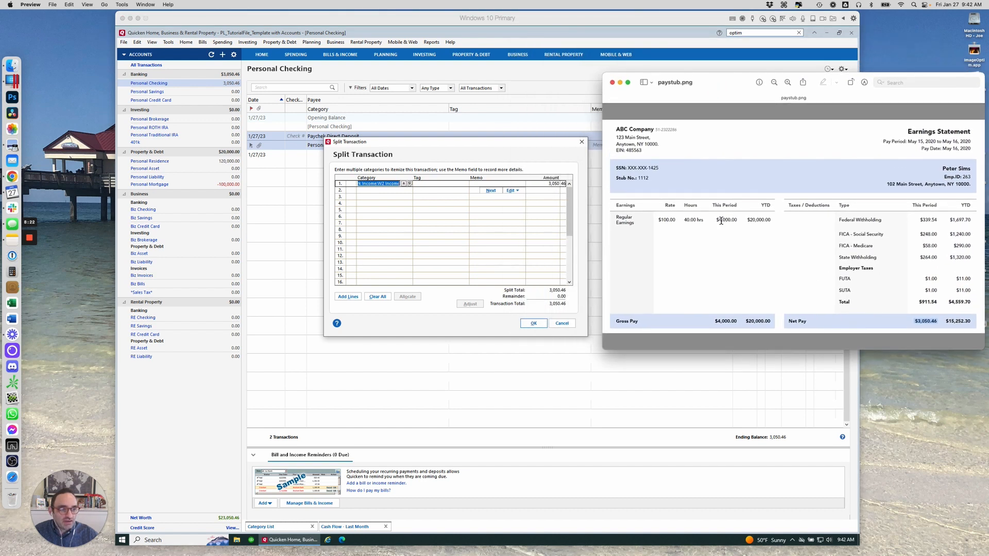
left_click_drag(720, 220, 741, 220)
left_click(550, 184)
type("4")
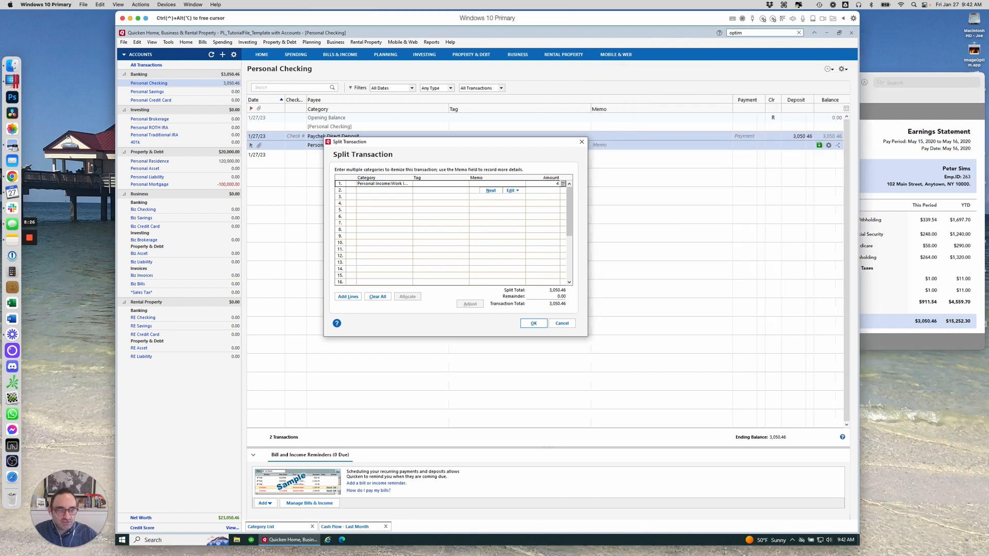
type("000")
Add a second split line with category Taxes:Fed and amount -339.54 for federal withholding
left_click(552, 190)
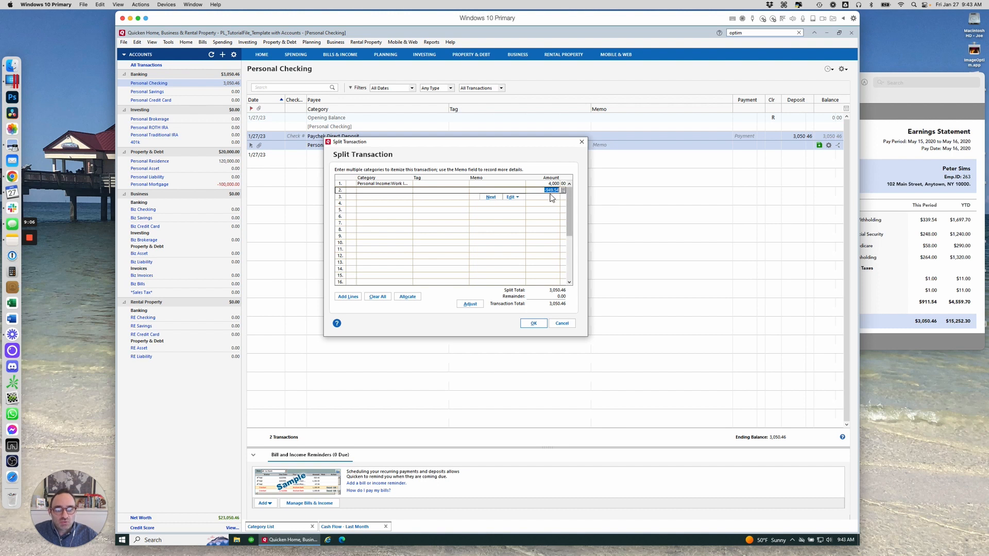
left_click(895, 101)
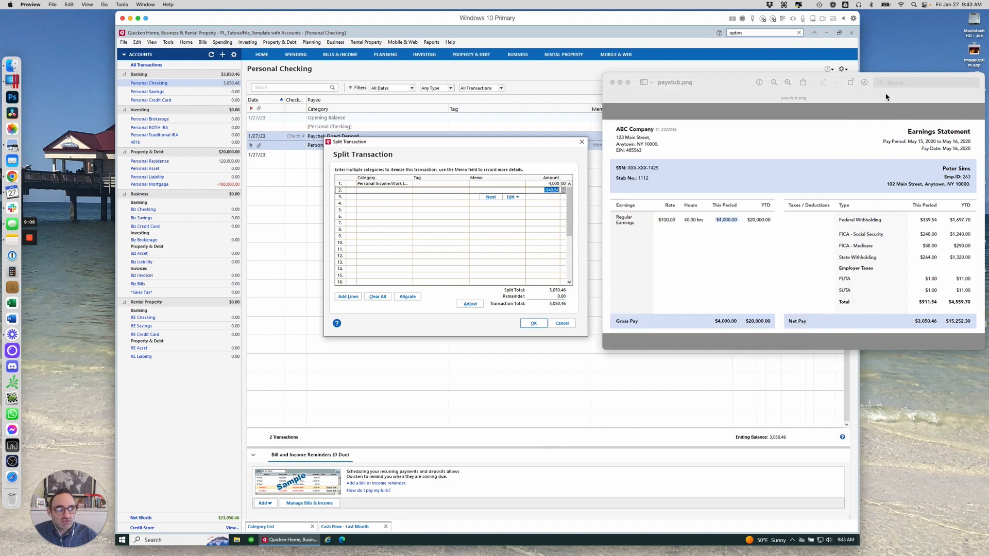
left_click_drag(749, 87, 739, 156)
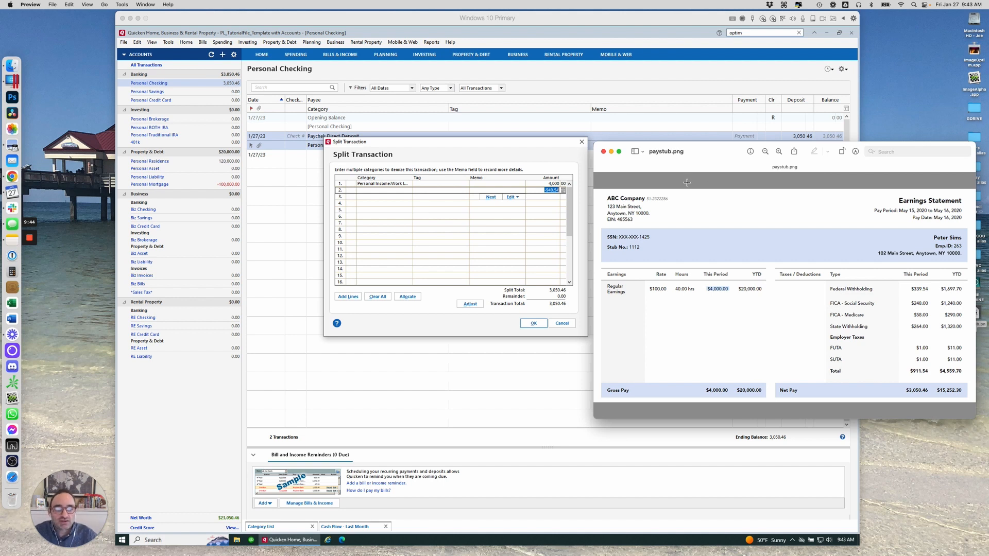
left_click_drag(595, 144, 636, 166)
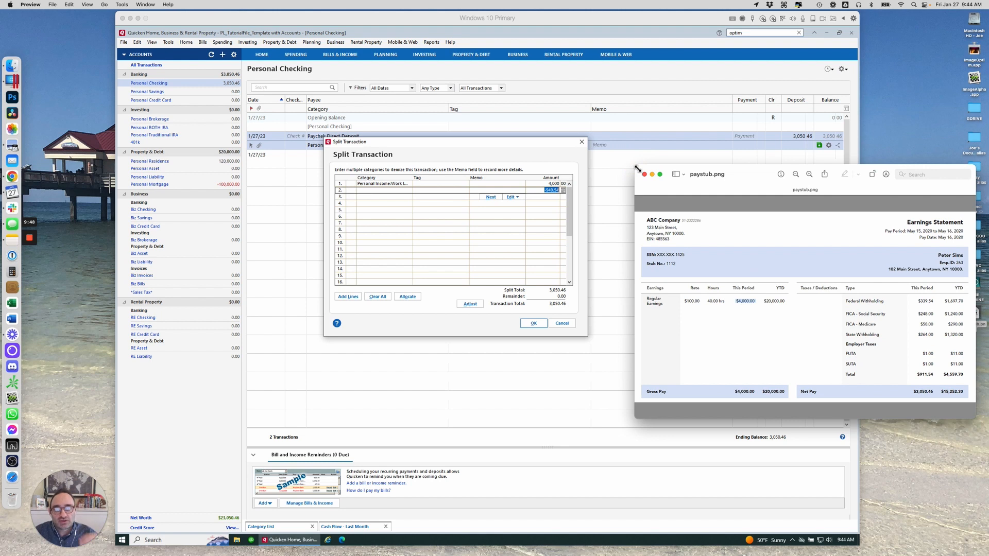
double_click(928, 303)
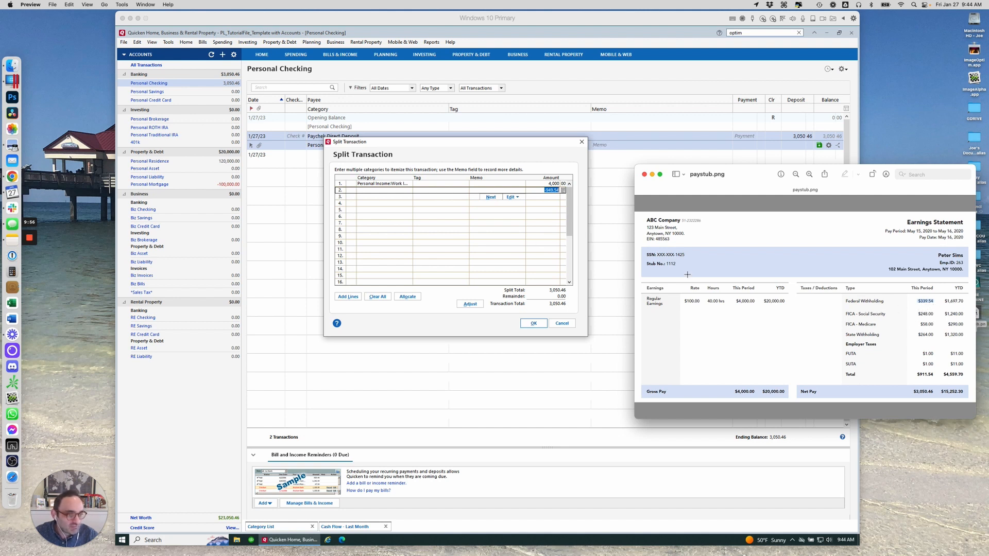
left_click(385, 191)
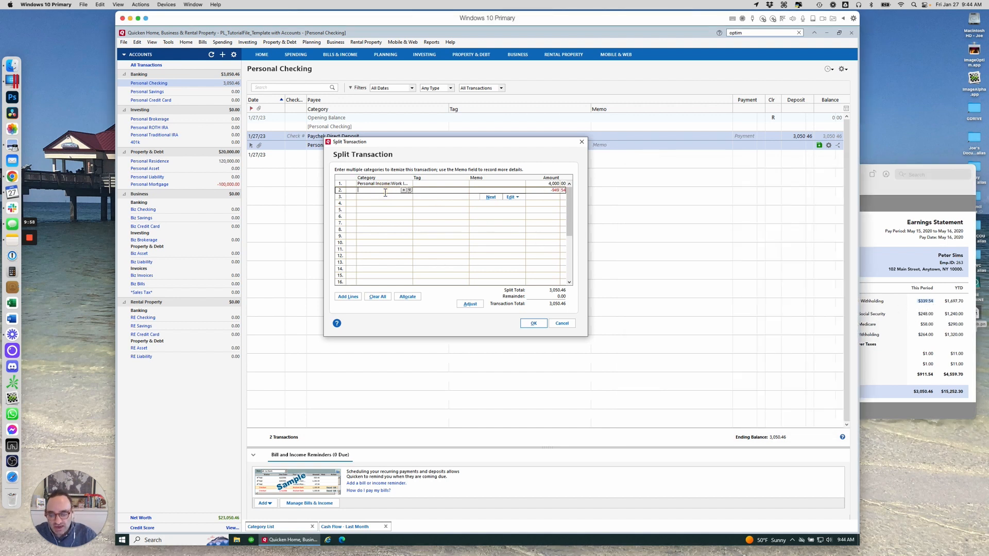
type("Taxes")
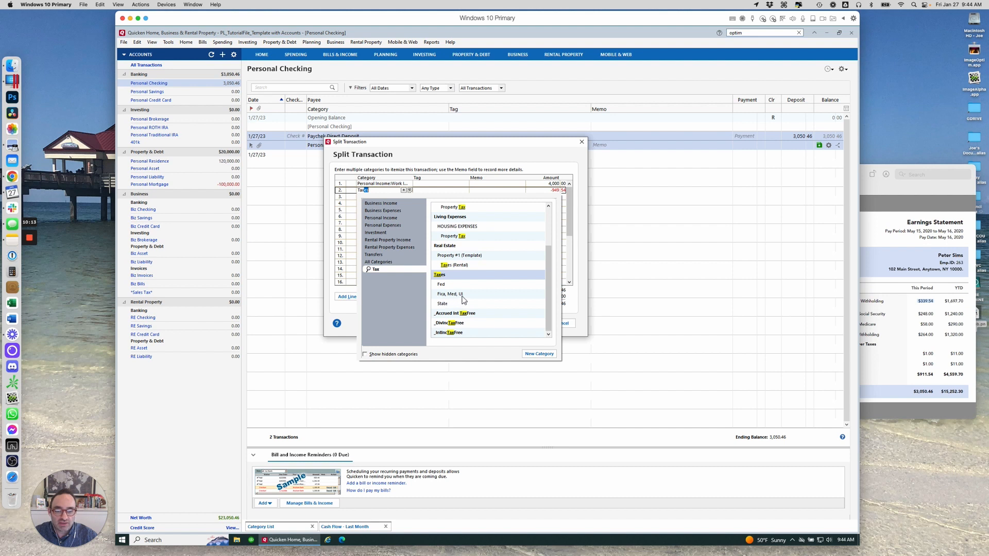
left_click(449, 285)
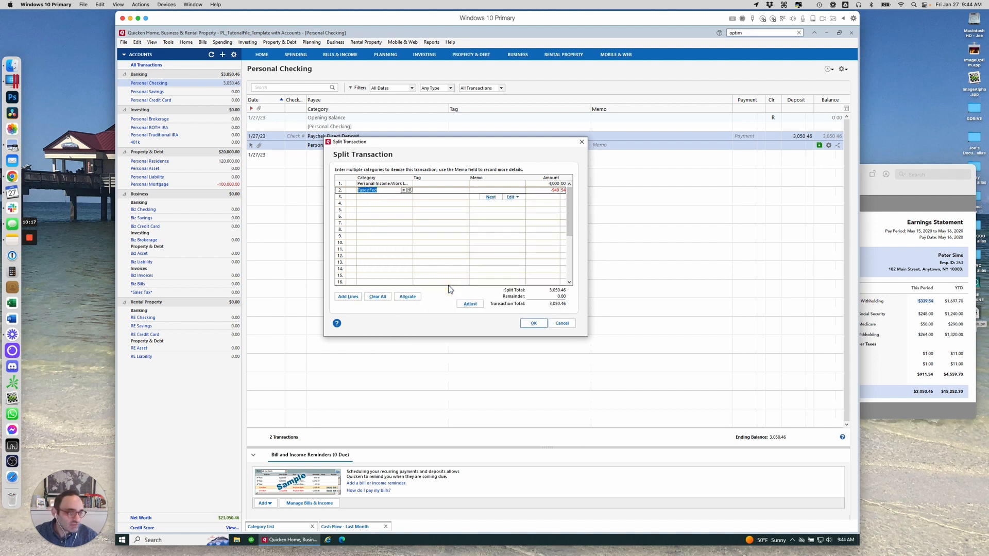
left_click(546, 191)
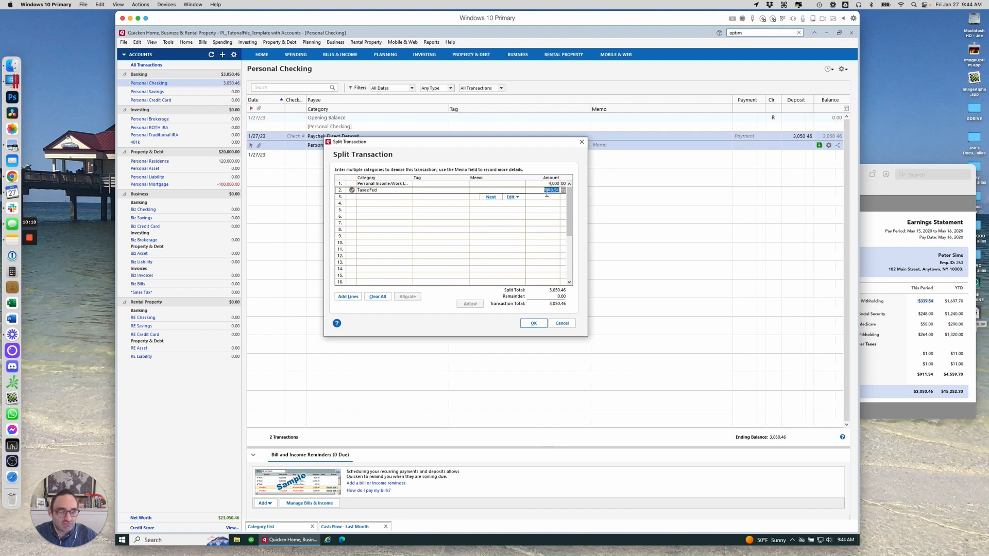
type("-33")
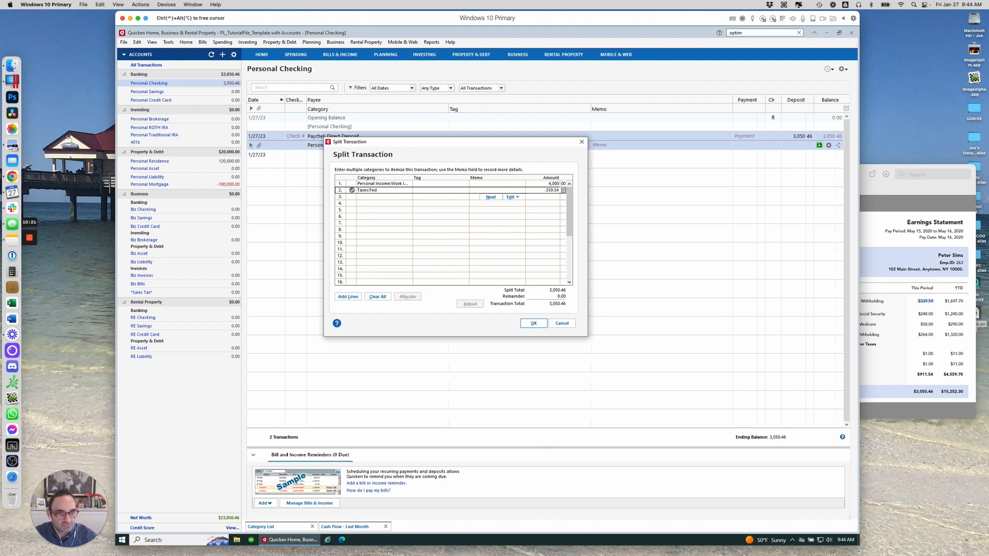
type("9.54")
key("Return")
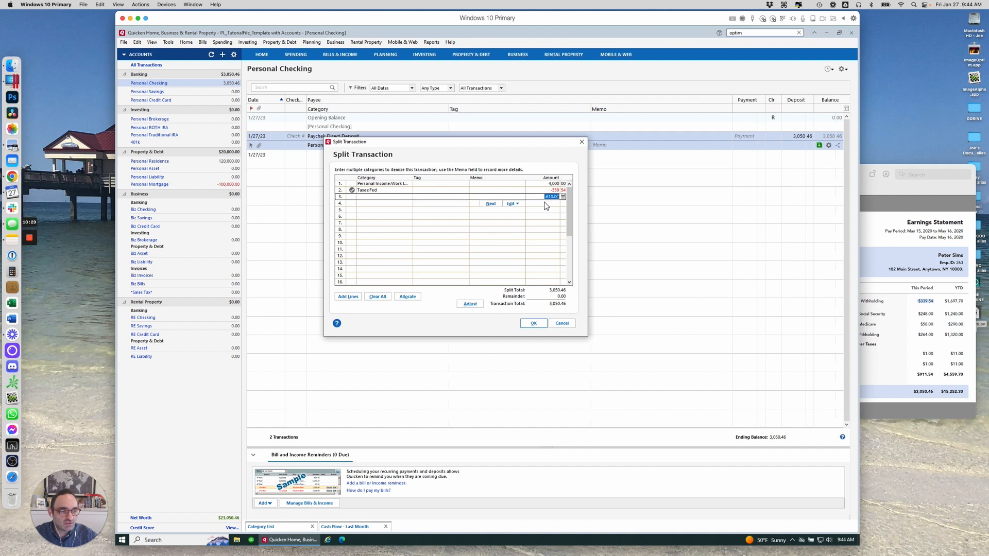
Add a third split line with category Taxes:Fica, Med, UI and amount -248.00 for Social Security
left_click(939, 341)
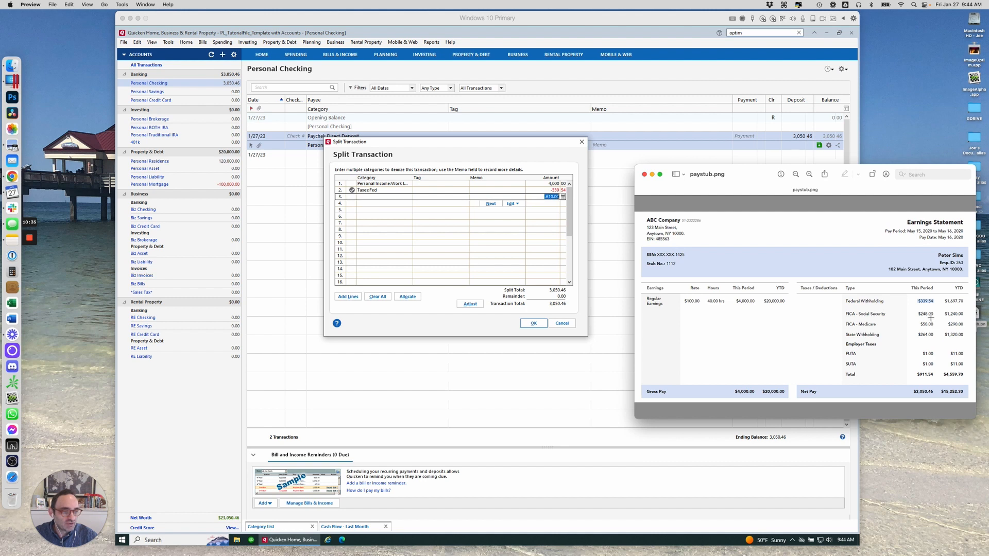
left_click(374, 196)
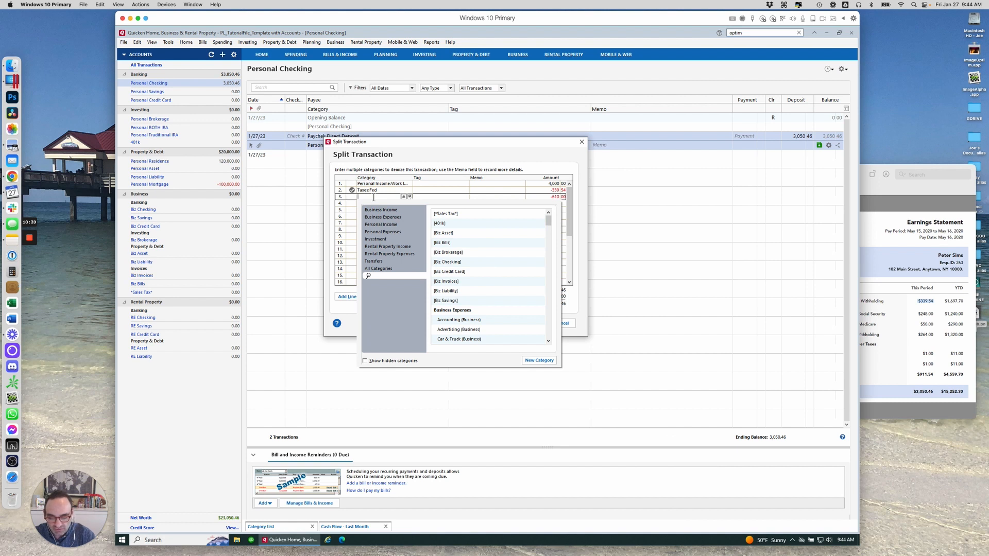
type("Fica, Med, UI")
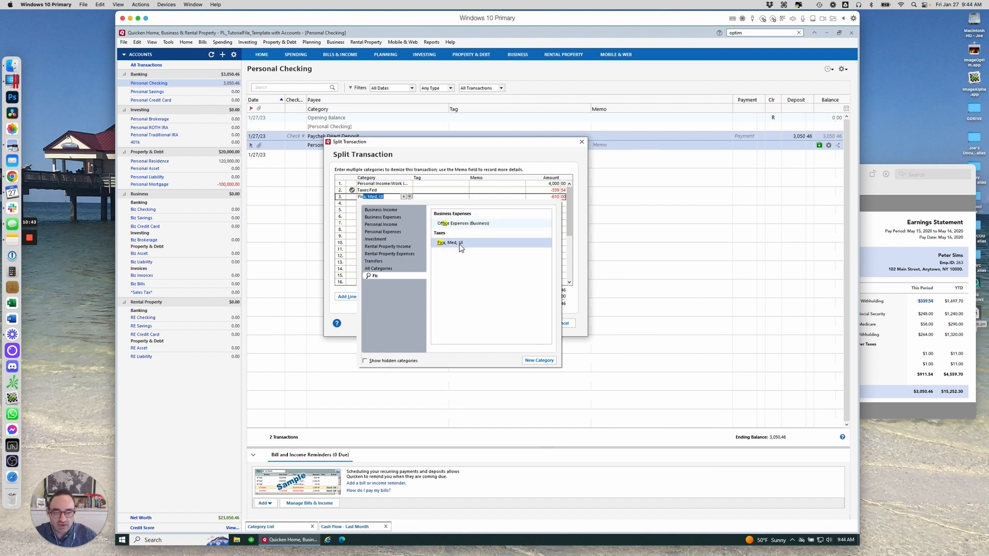
left_click(455, 243)
left_click(547, 197)
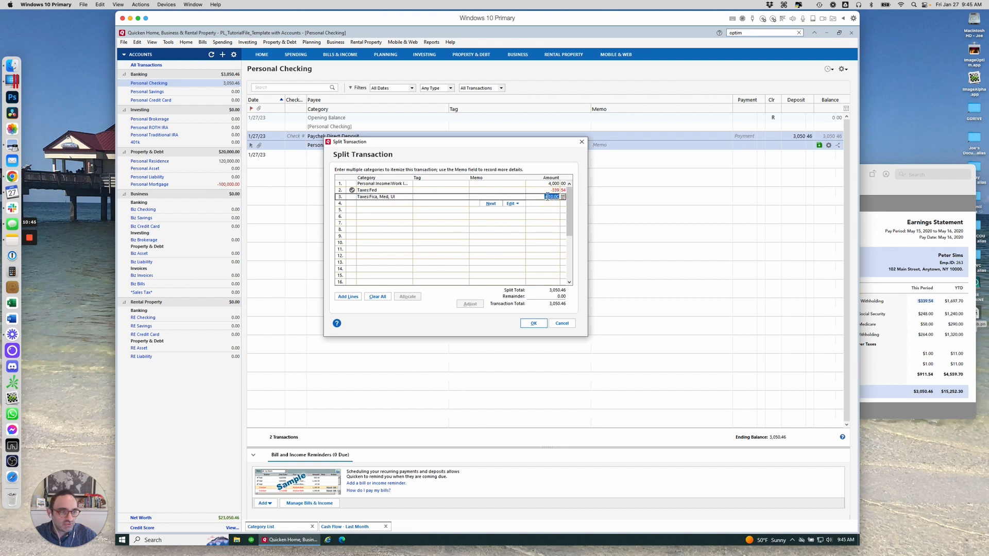
key("BackSpace")
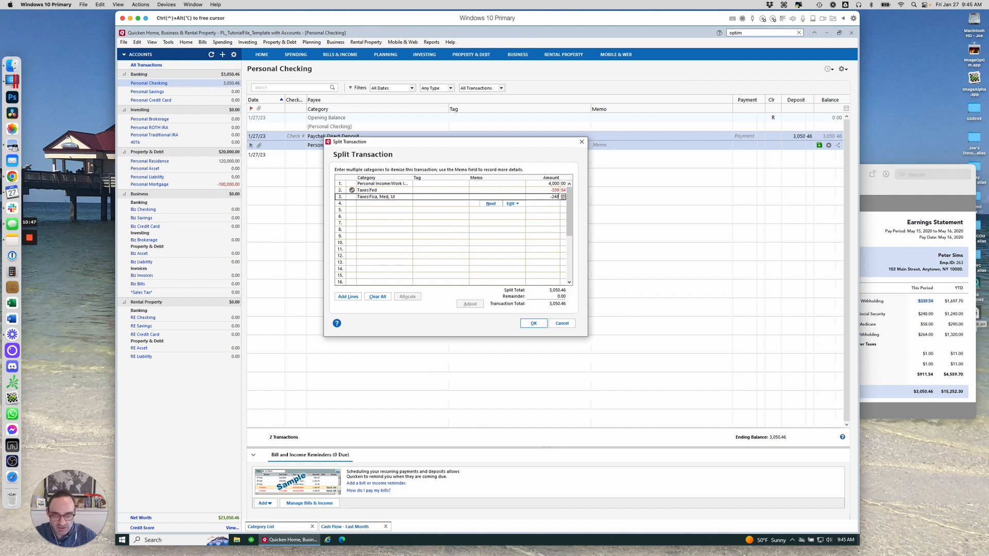
key("Return")
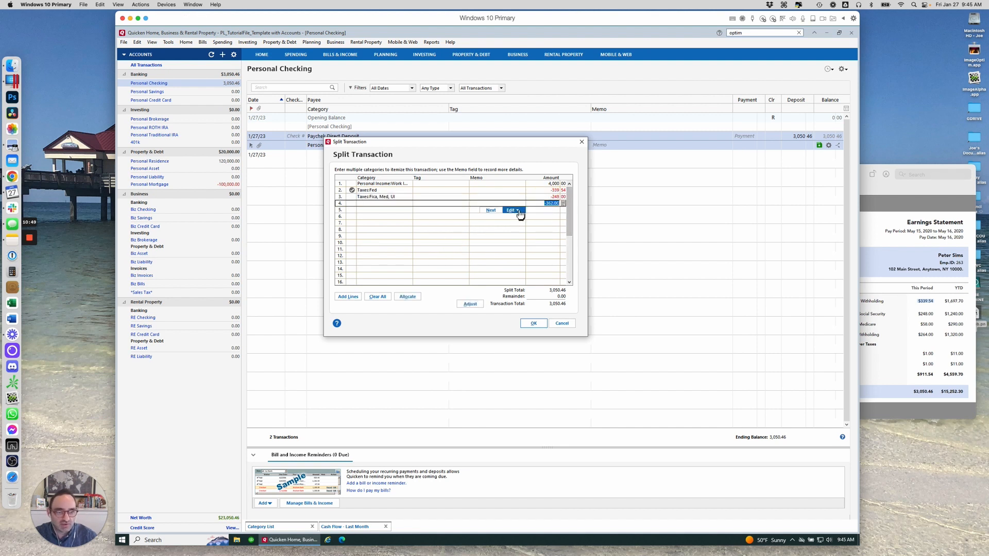
Add a fourth split line with category Taxes:Fica, Med, UI and amount -58.00 for Medicare
left_click(878, 304)
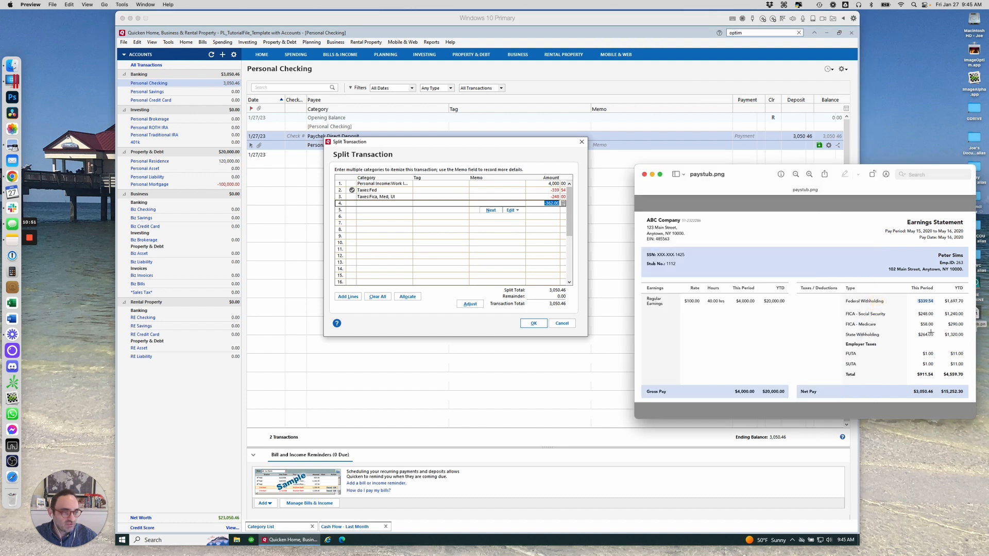
left_click(386, 204)
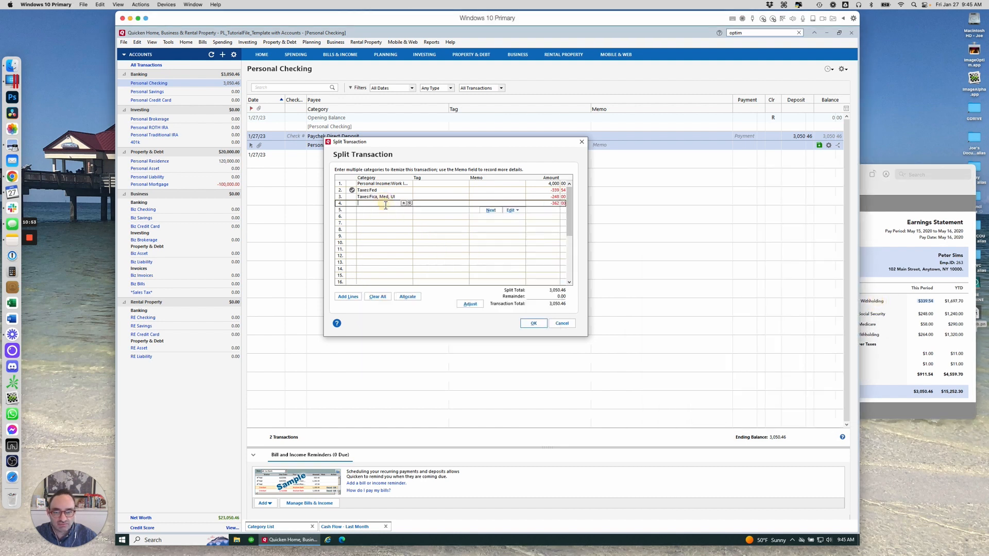
type("Fica, Med, UI")
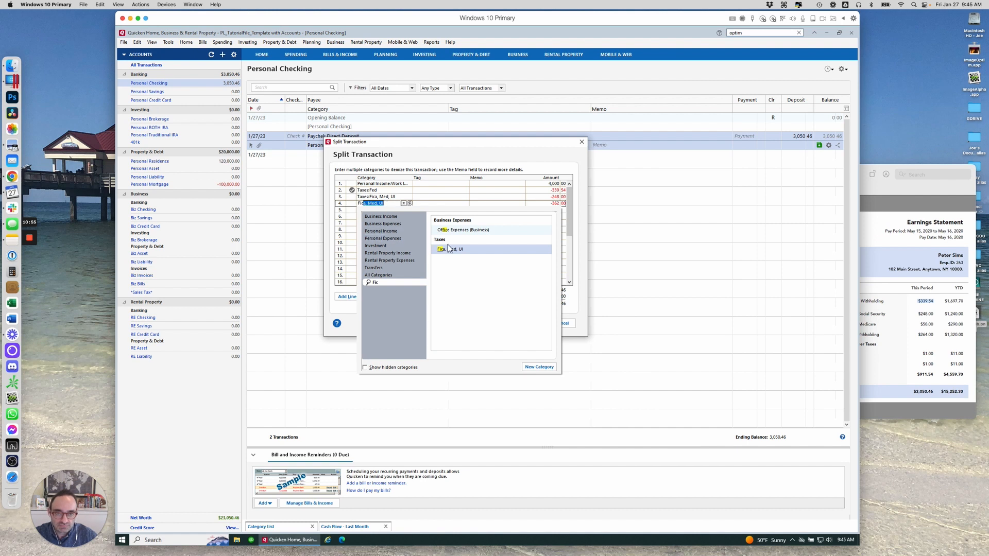
left_click(450, 249)
left_click(540, 203)
type("-")
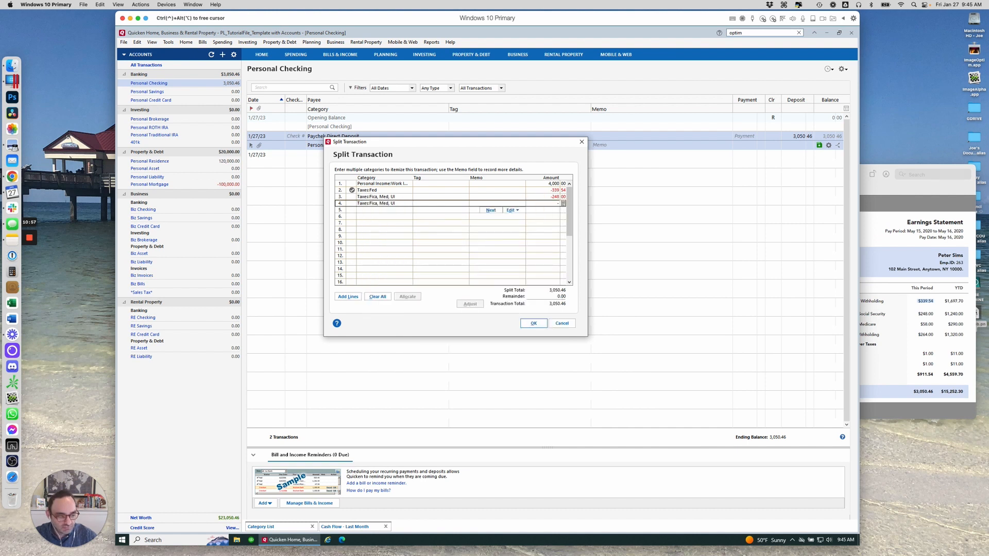
type("58")
key("Tab")
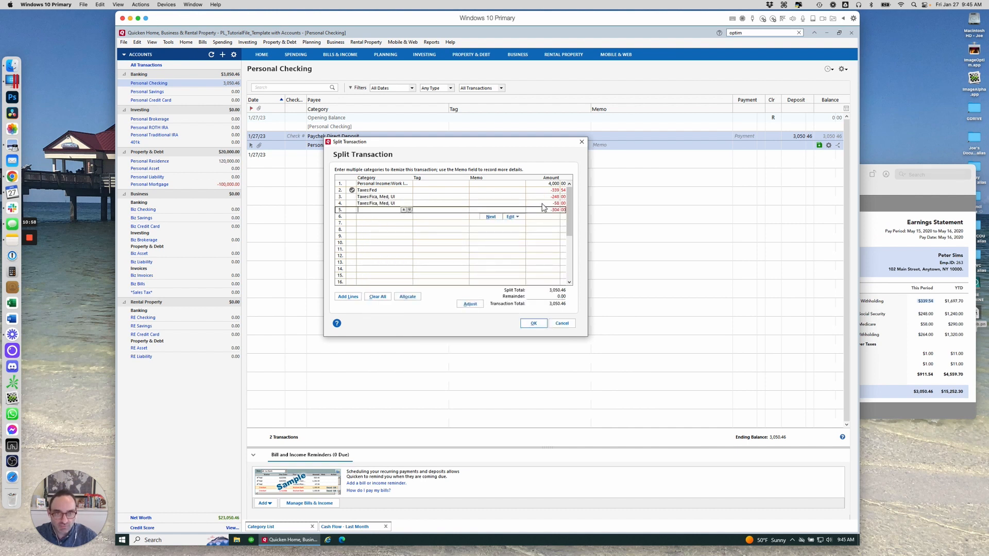
Add a fifth split line with category Taxes:State and amount -264.00 for state withholding
left_click(904, 302)
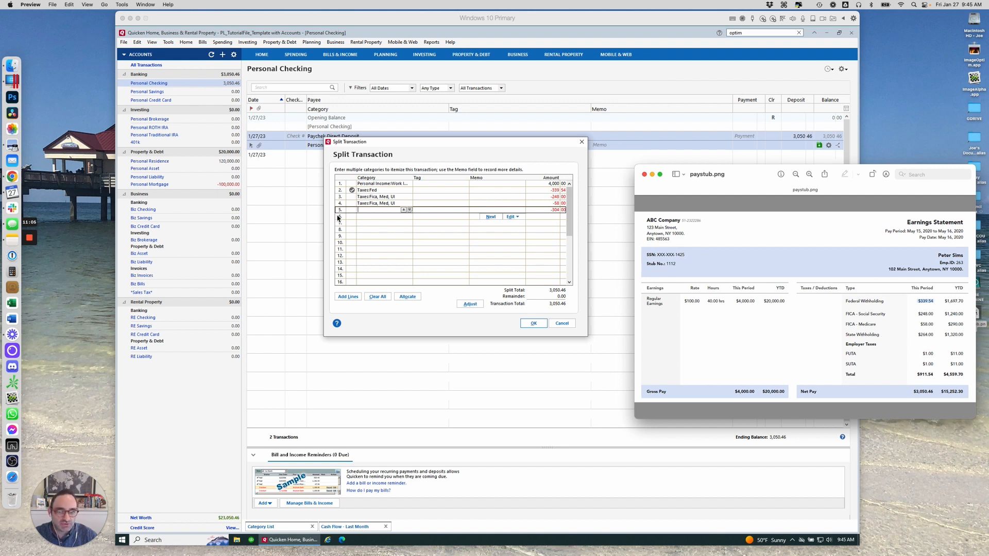
left_click(384, 212)
type("state")
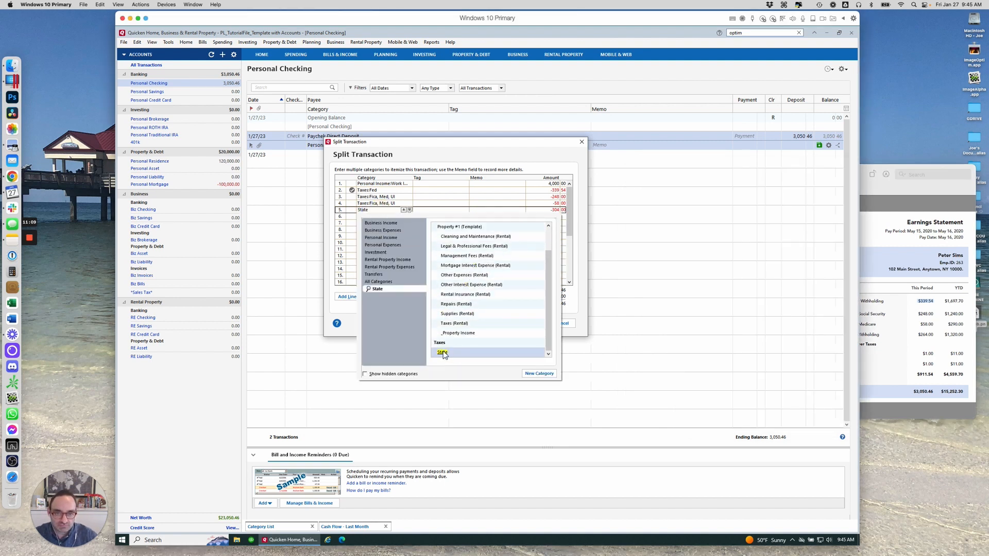
left_click(444, 352)
left_click(543, 210)
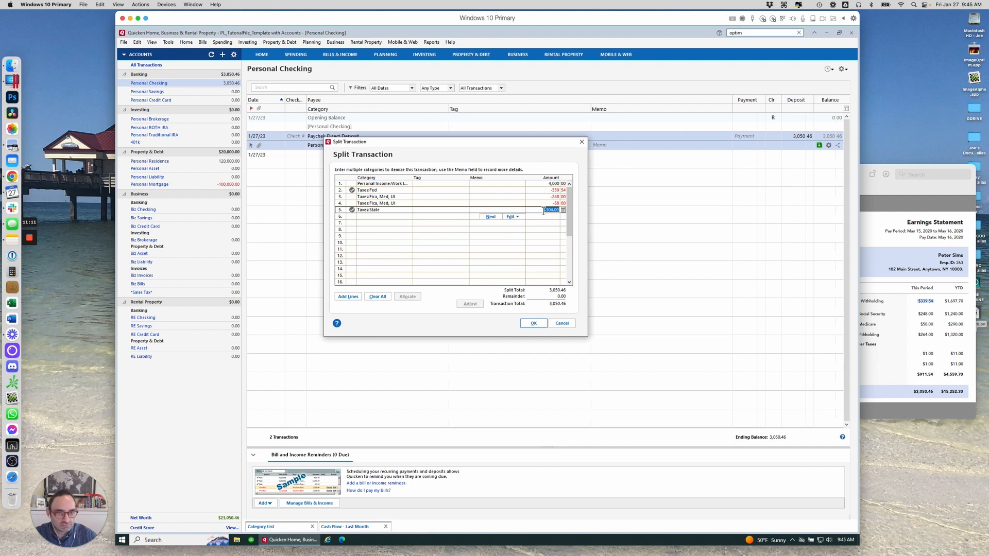
type("-264")
key("Return")
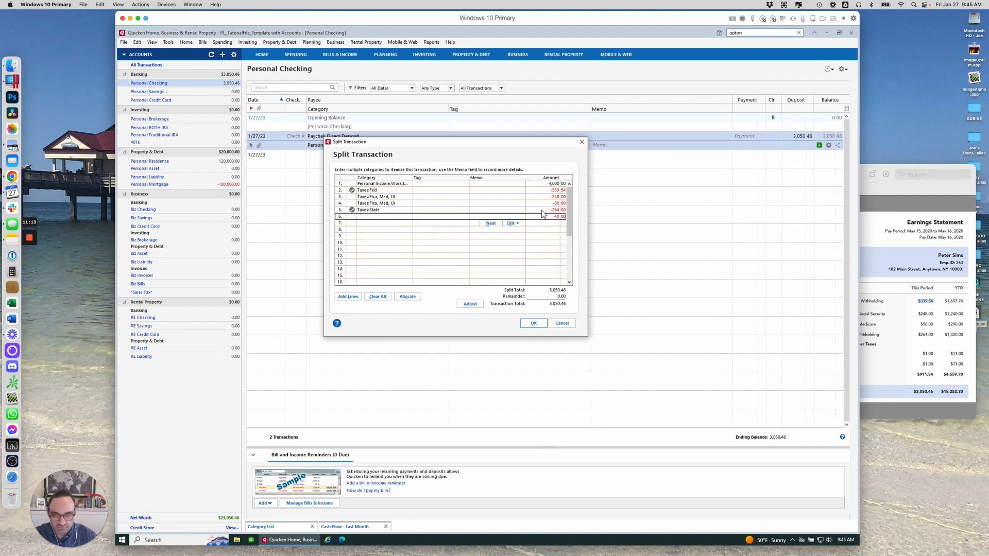
Assign category Taxes:Fica, Med, UI to the sixth split line holding the remaining unemployment amount
left_click(907, 303)
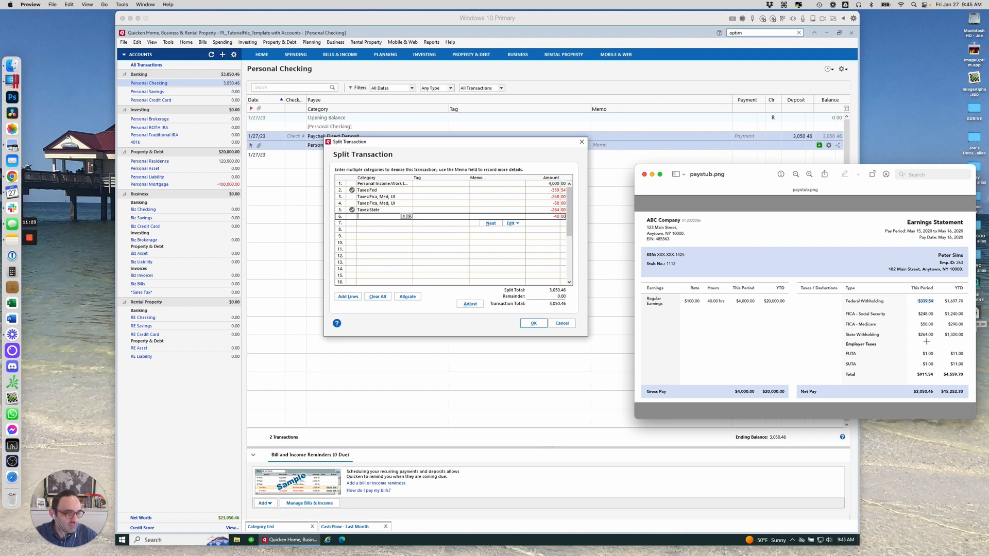
left_click_drag(855, 179, 824, 70)
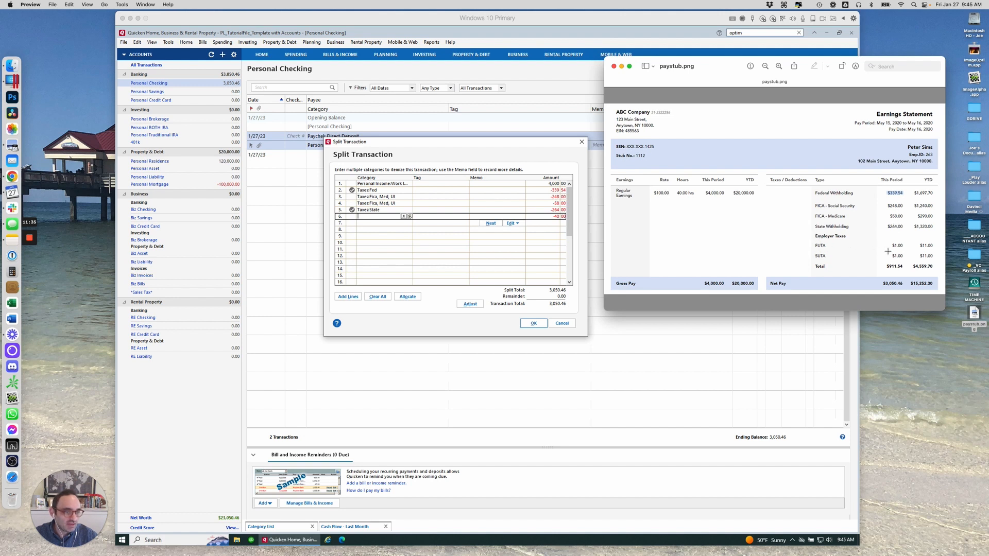
left_click_drag(893, 245, 905, 256)
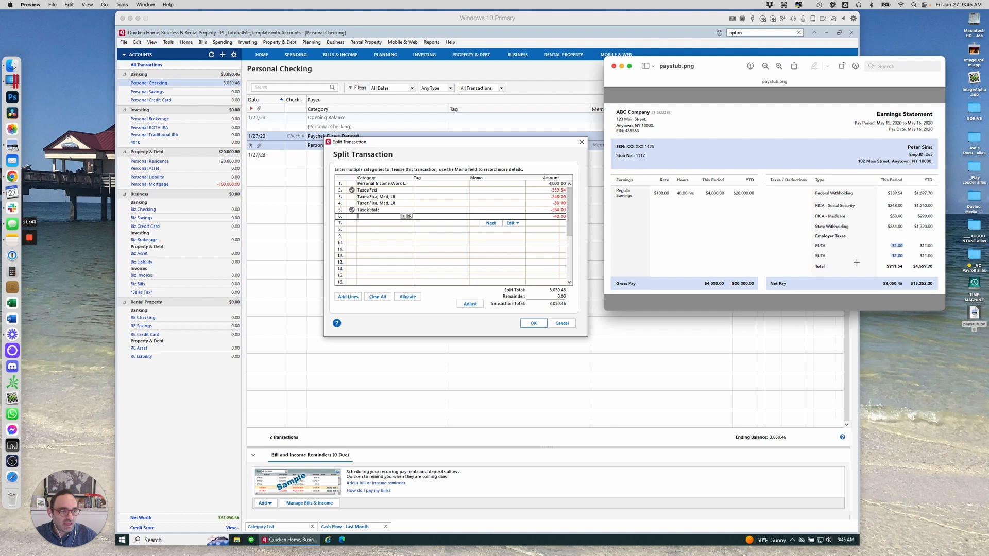
left_click(375, 219)
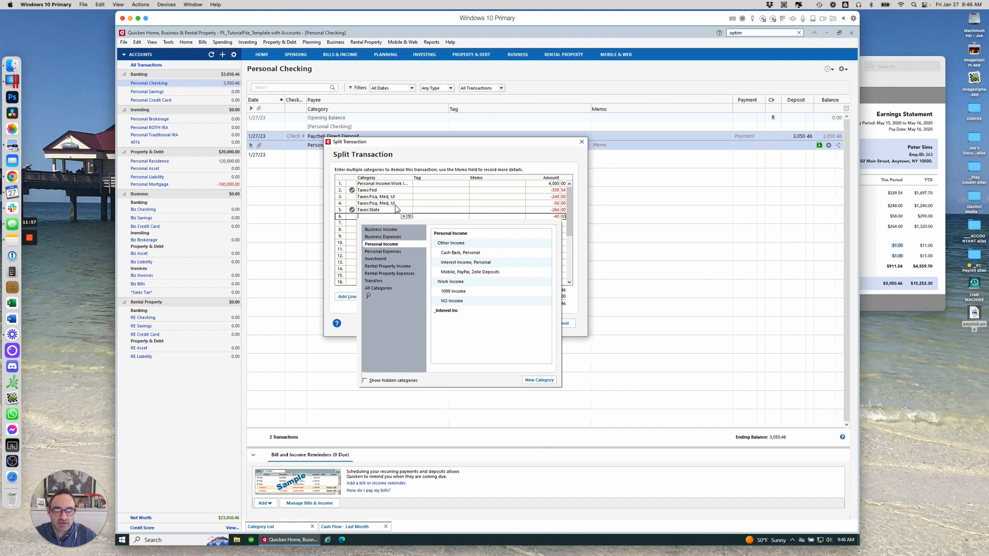
left_click(383, 217)
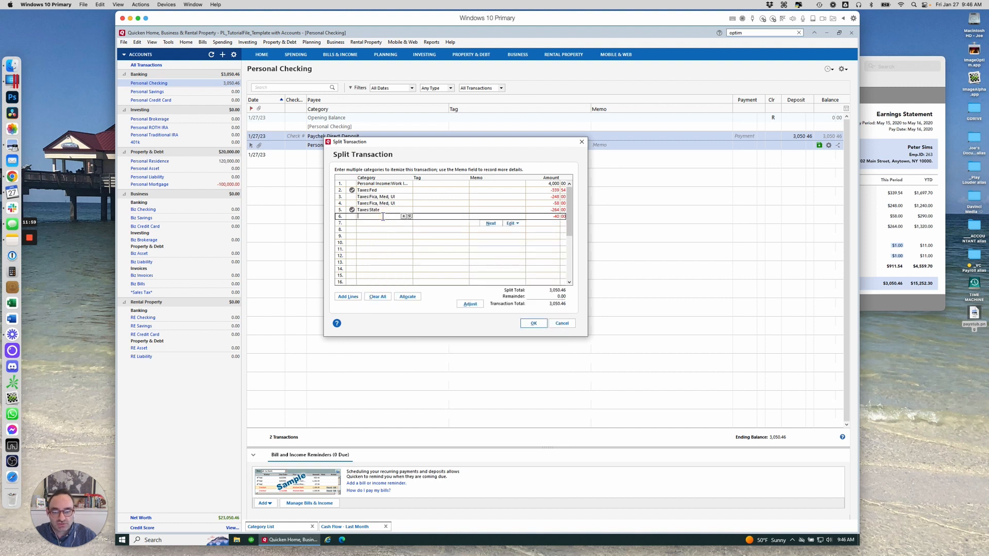
type("Ui")
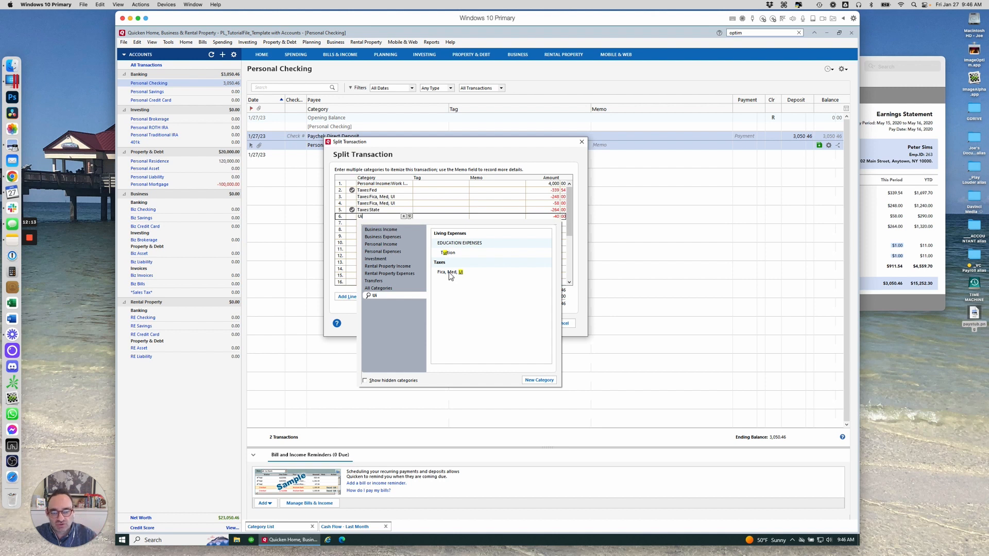
left_click(449, 273)
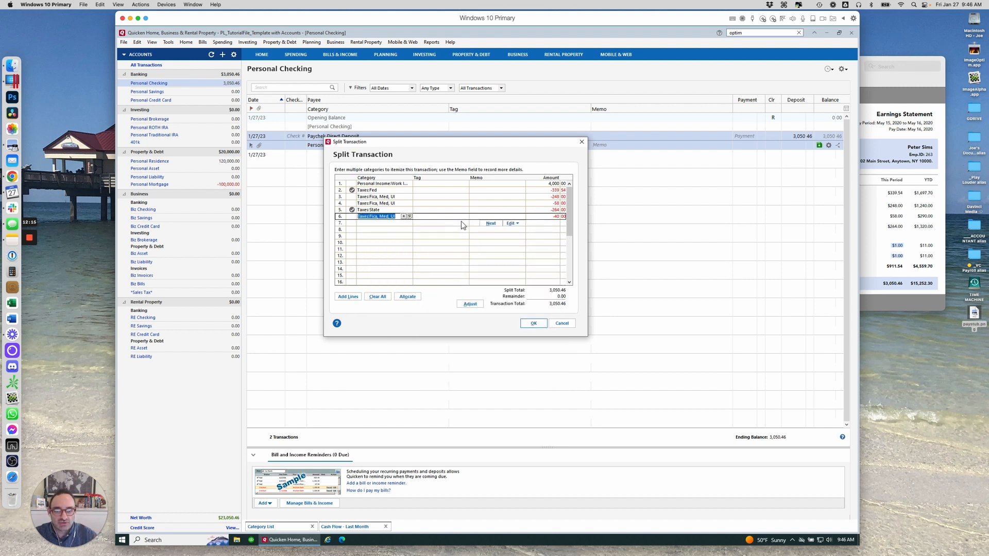
Enter memos SS, Medicare and UI on the three Taxes:Fica, Med, UI split lines
left_click(478, 196)
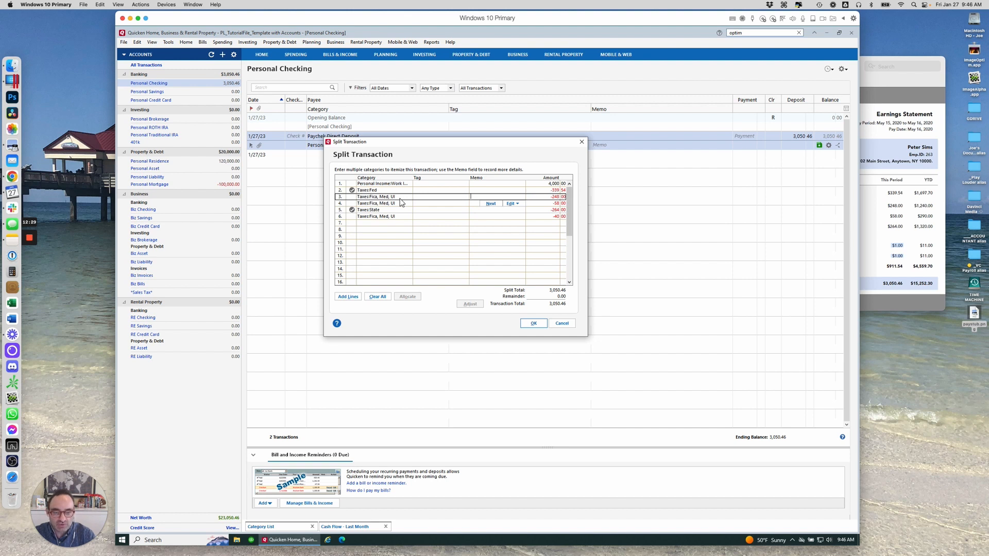
type("SS")
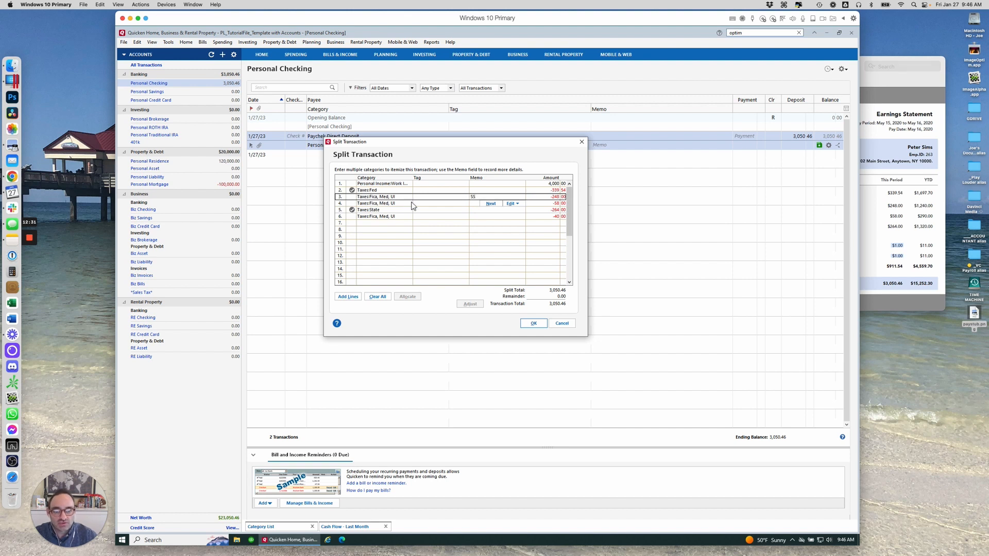
left_click(488, 203)
type("Me")
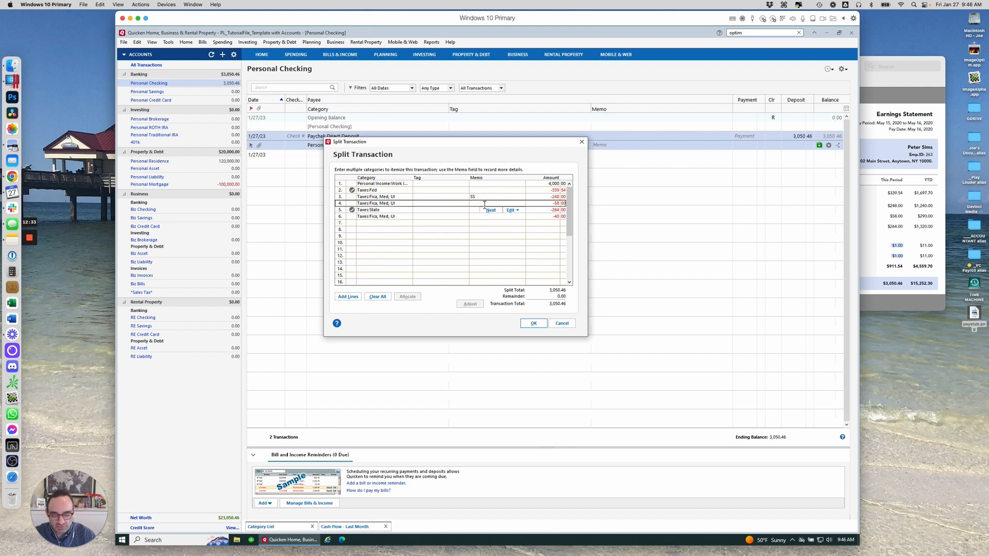
type("dicare")
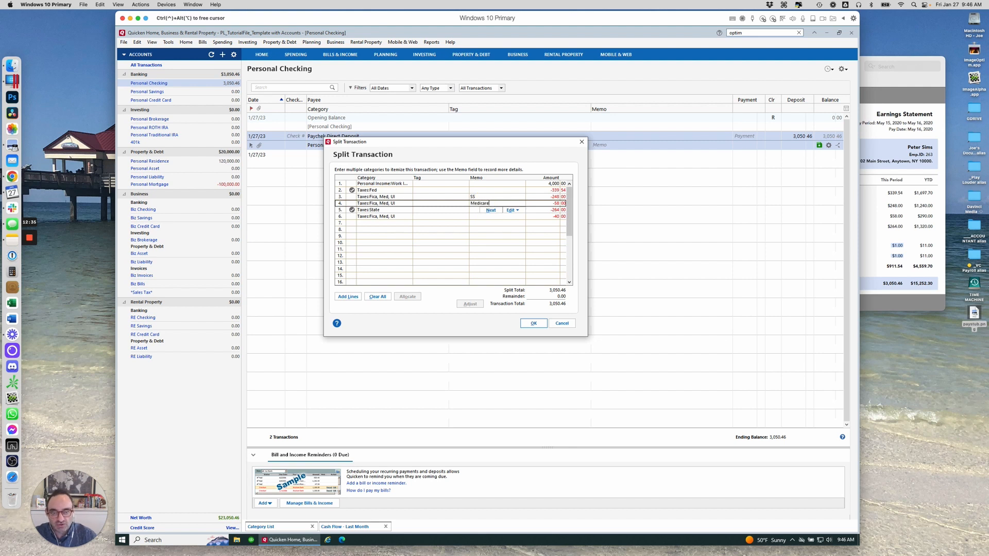
left_click(490, 210)
left_click(490, 217)
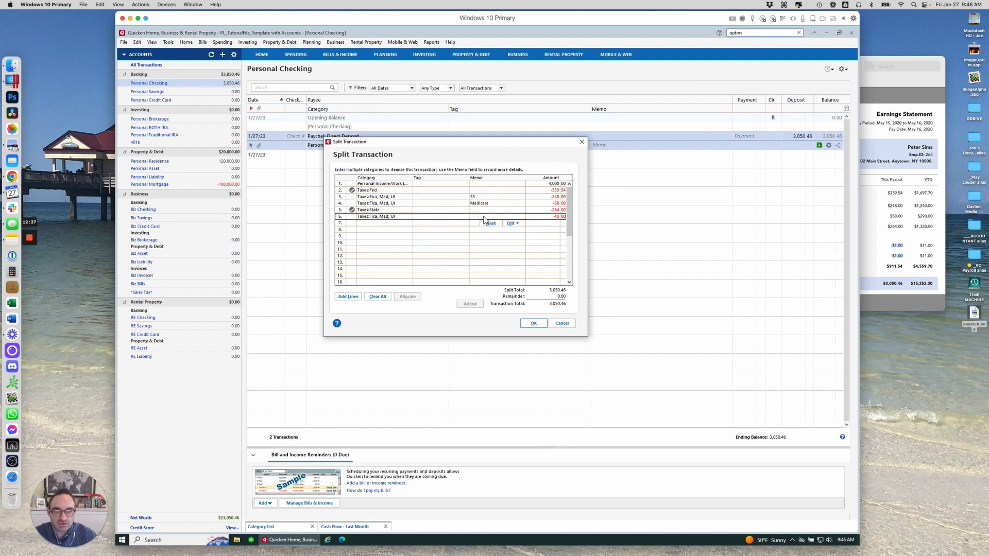
left_click(485, 217)
type("UI")
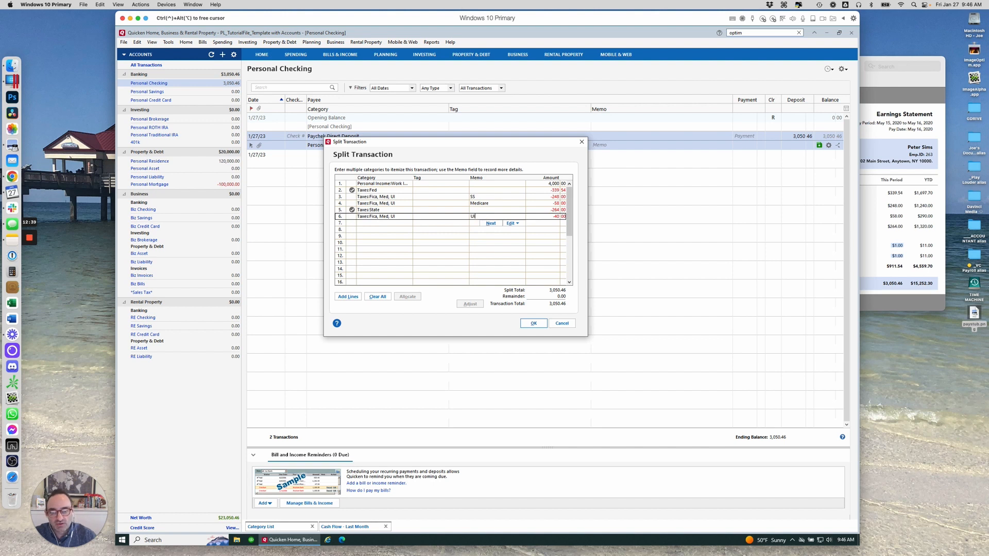
left_click(491, 223)
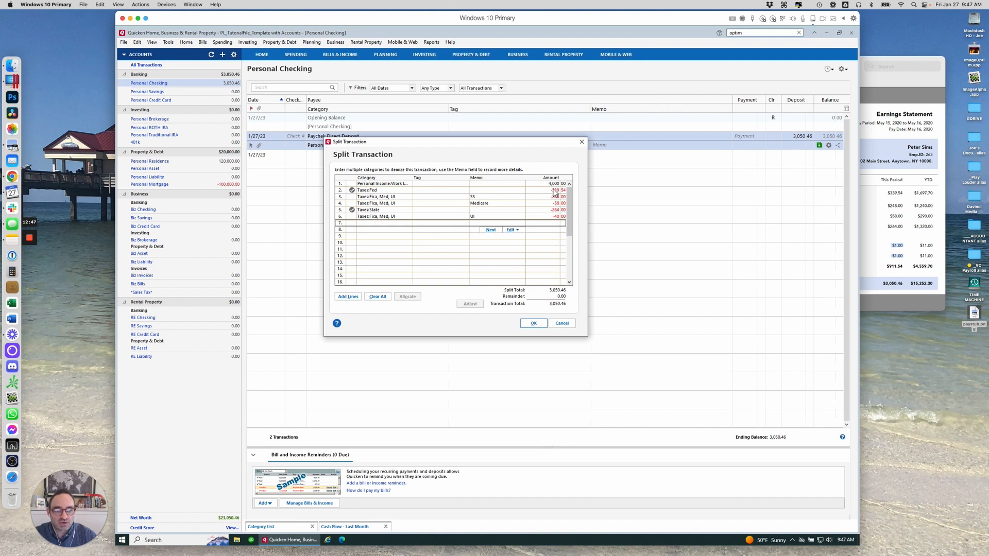
Close the Split Transaction dialog and record the paycheck direct deposit in the register
left_click(536, 323)
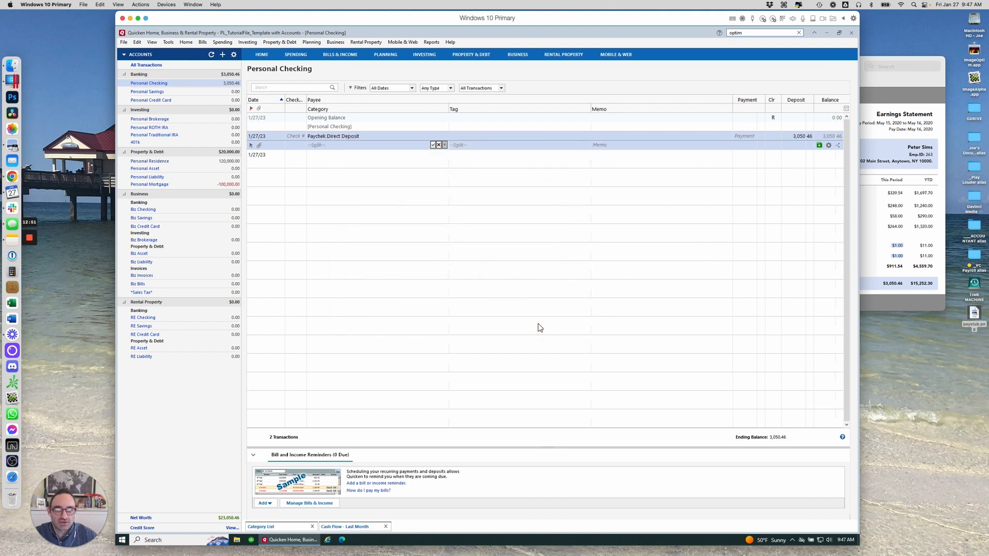
key("Return")
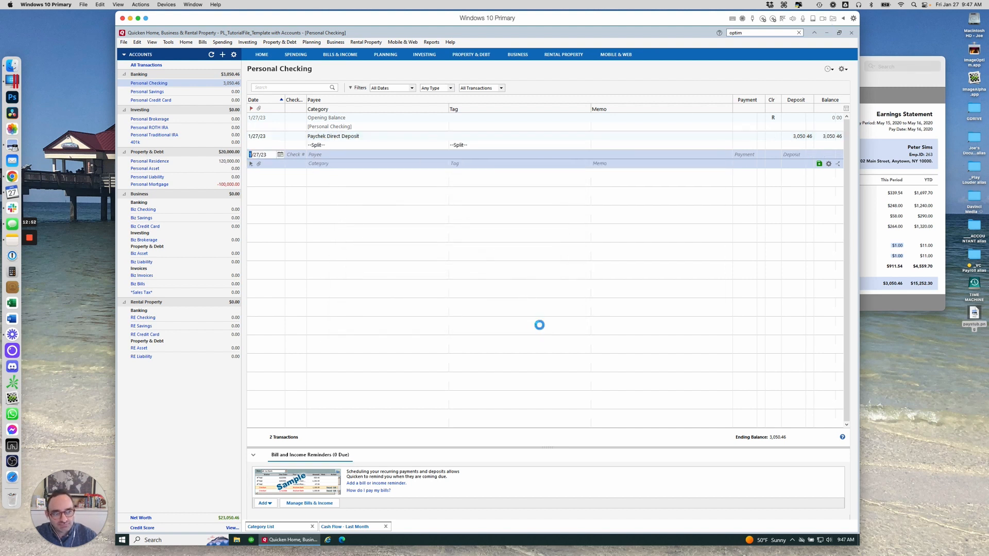
Review the paycheck's income and taxes in the Cash Flow - Last Month report
left_click(353, 527)
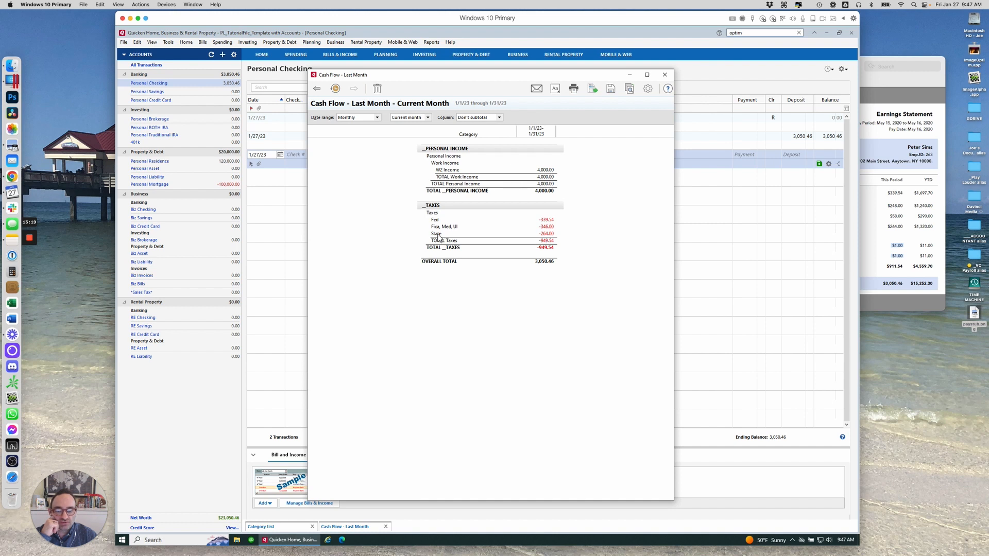
left_click(634, 77)
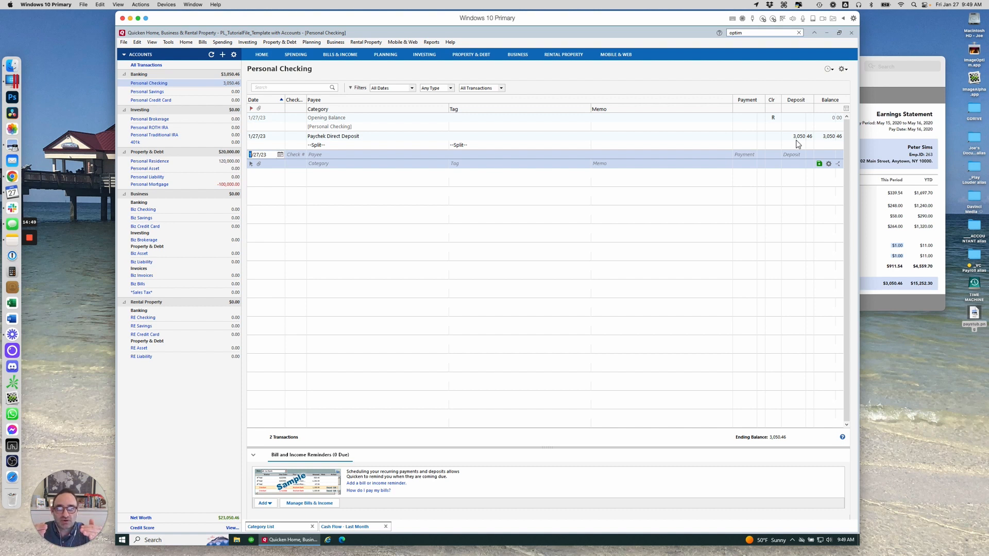
key("Up")
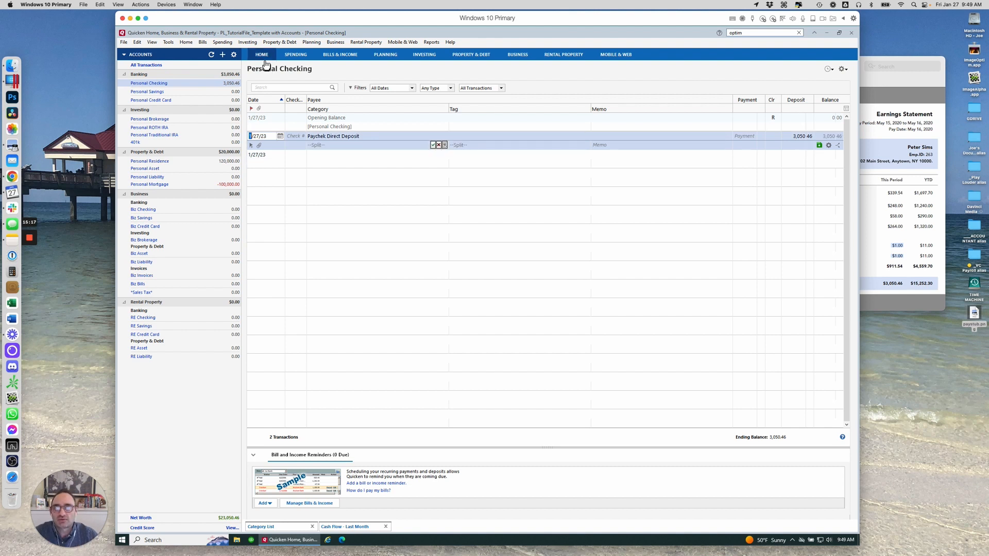
Browse the Home dashboard and the Bills & Income Income & Transfers reminder options
left_click(266, 57)
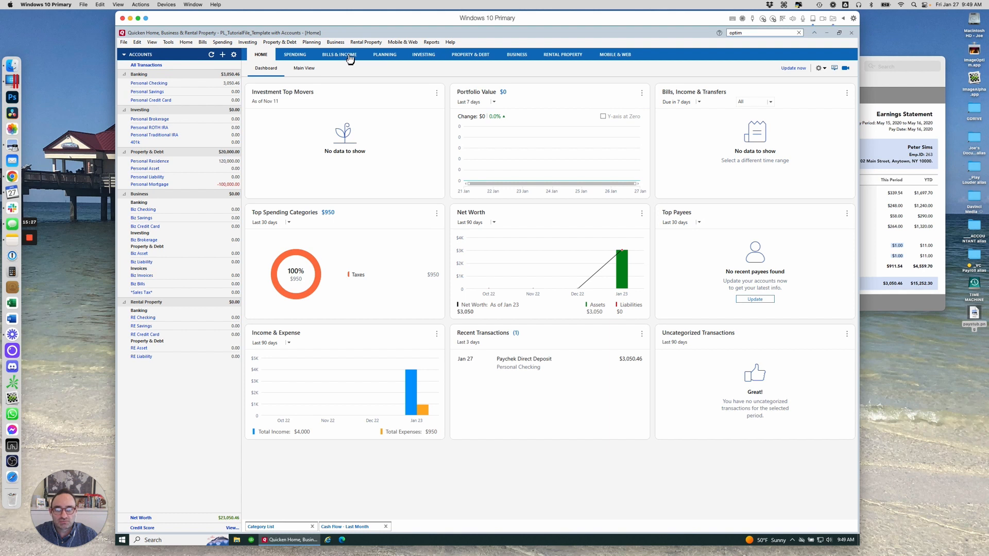
left_click(348, 57)
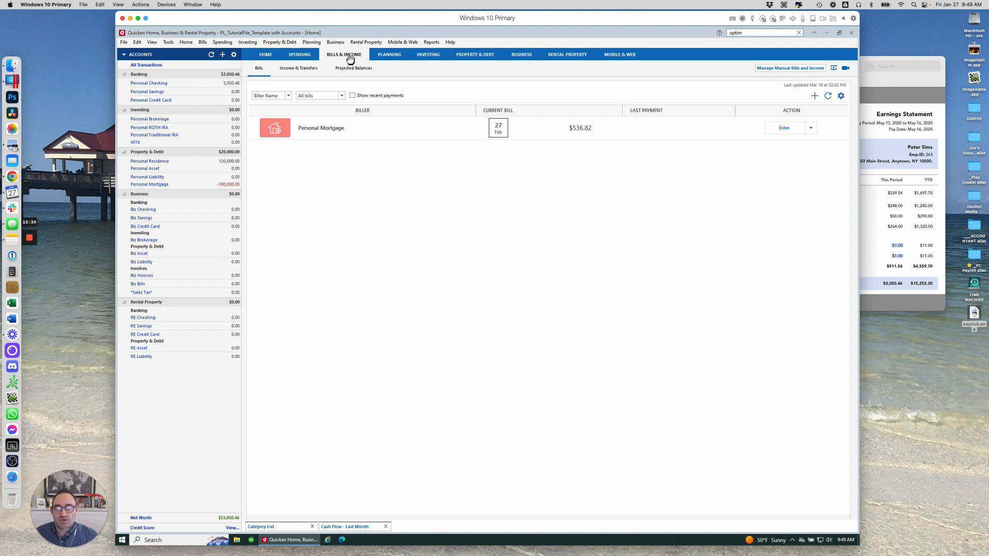
left_click(306, 70)
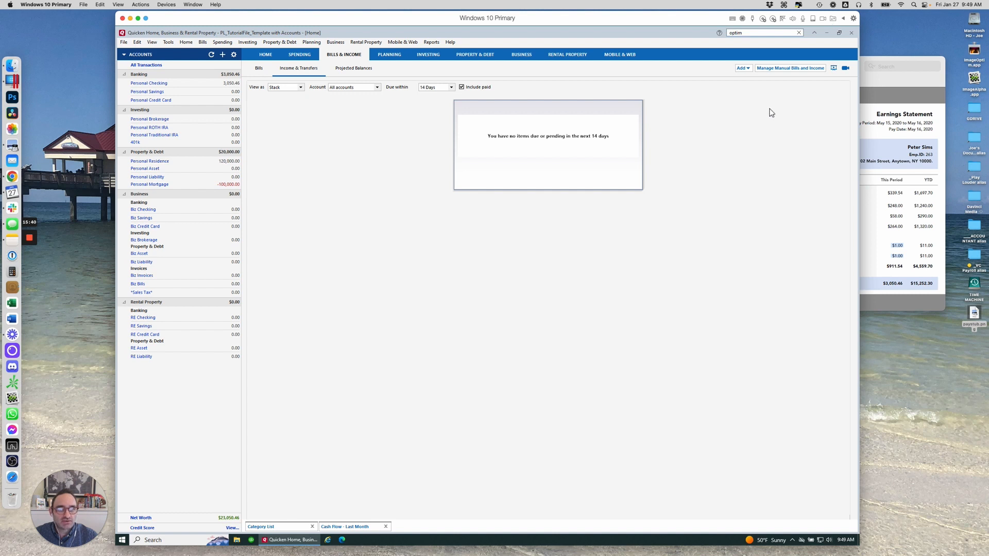
left_click(747, 69)
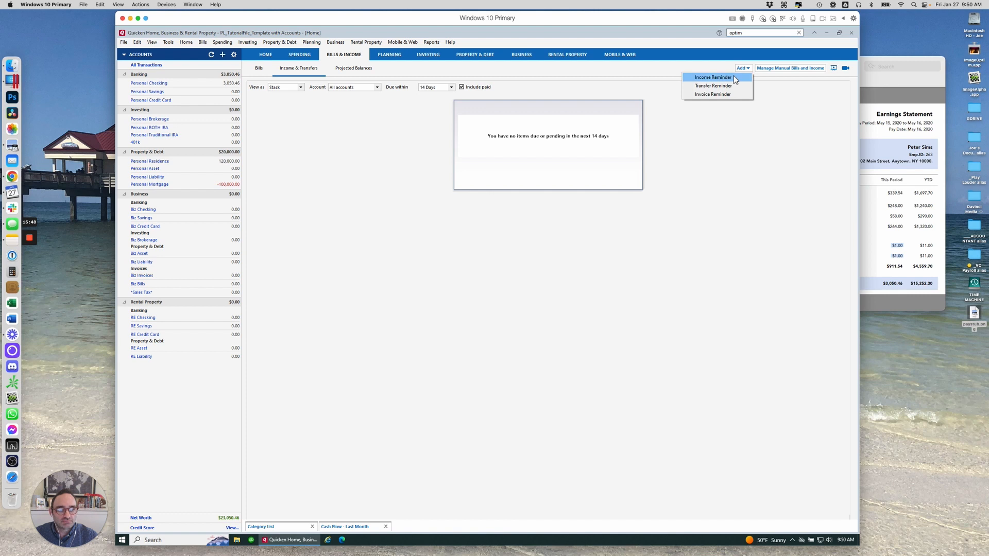
left_click(707, 67)
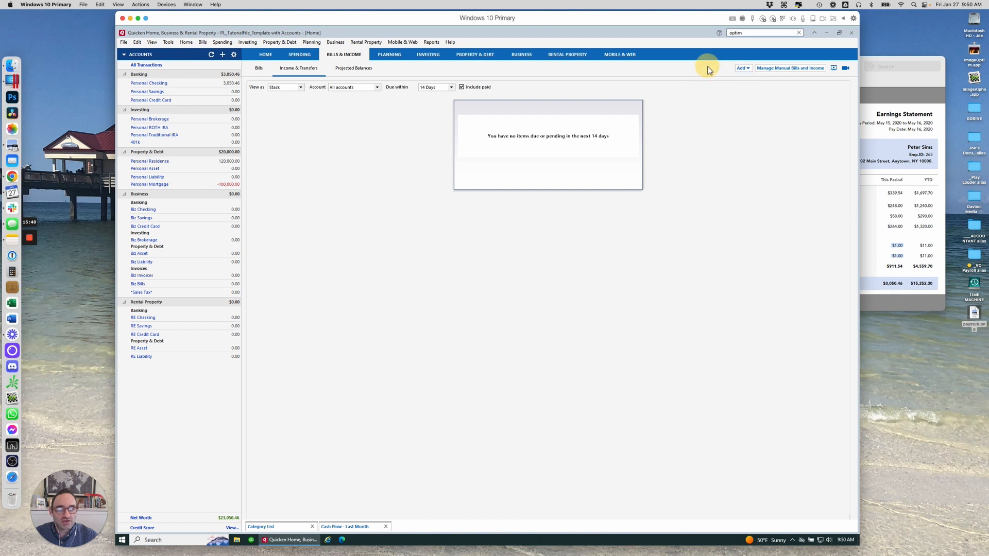
left_click(274, 57)
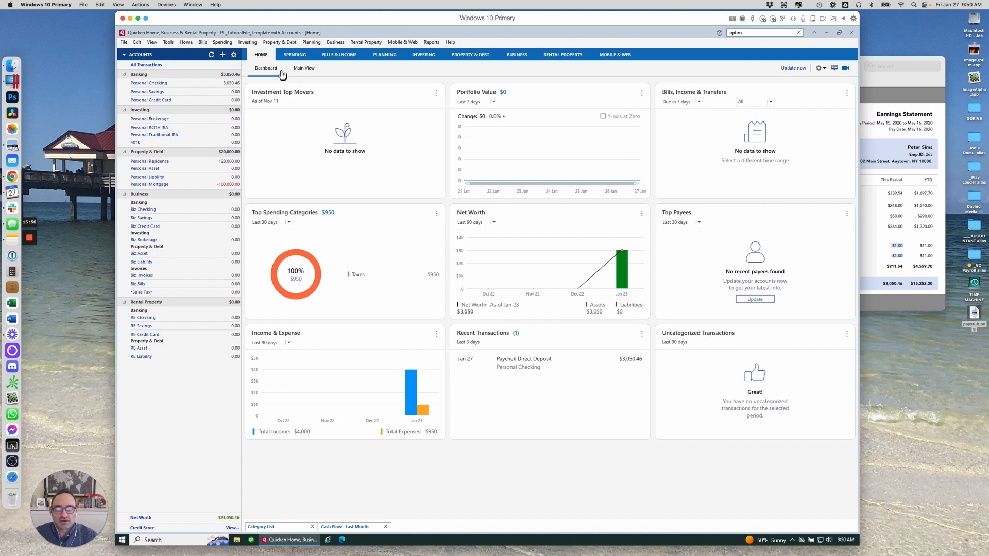
left_click(821, 68)
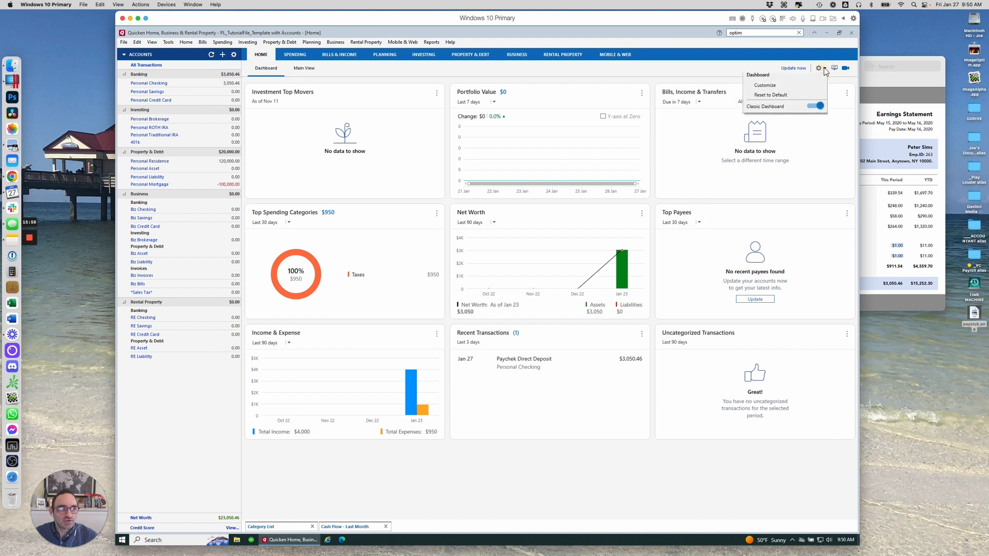
Customize the Home Main View so its only chosen item is Bill and Income Reminders, and save it
left_click(302, 75)
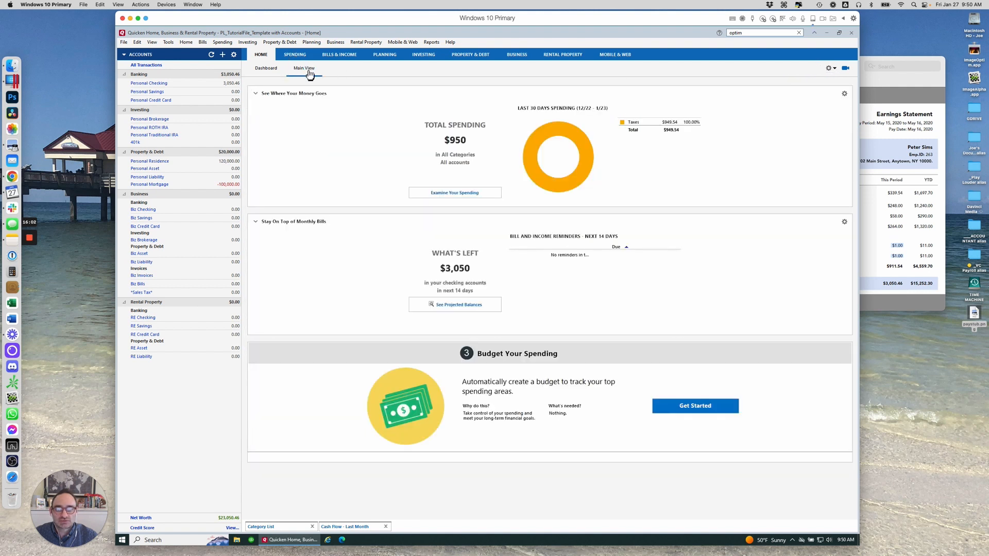
left_click(830, 69)
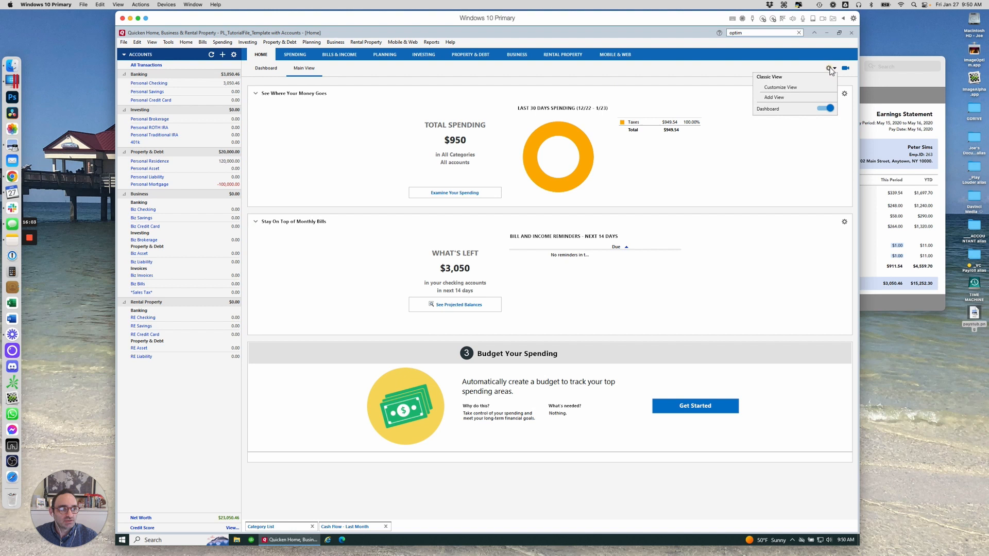
left_click(791, 88)
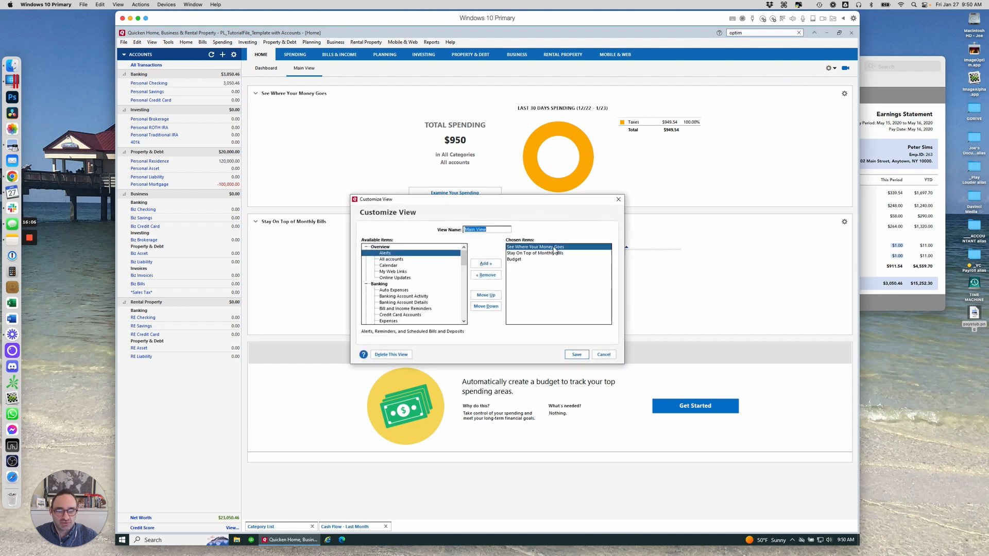
left_click(490, 276)
left_click(490, 276)
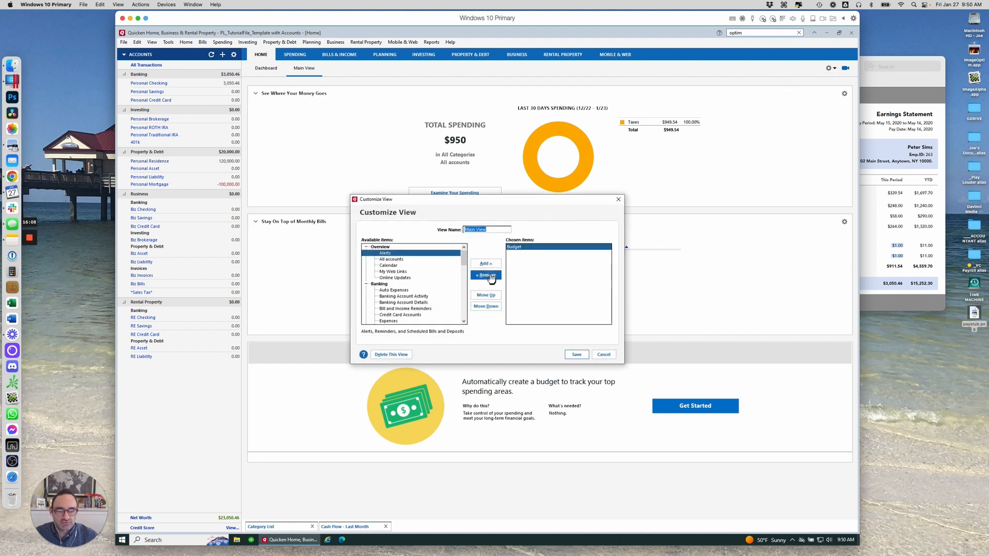
left_click(490, 276)
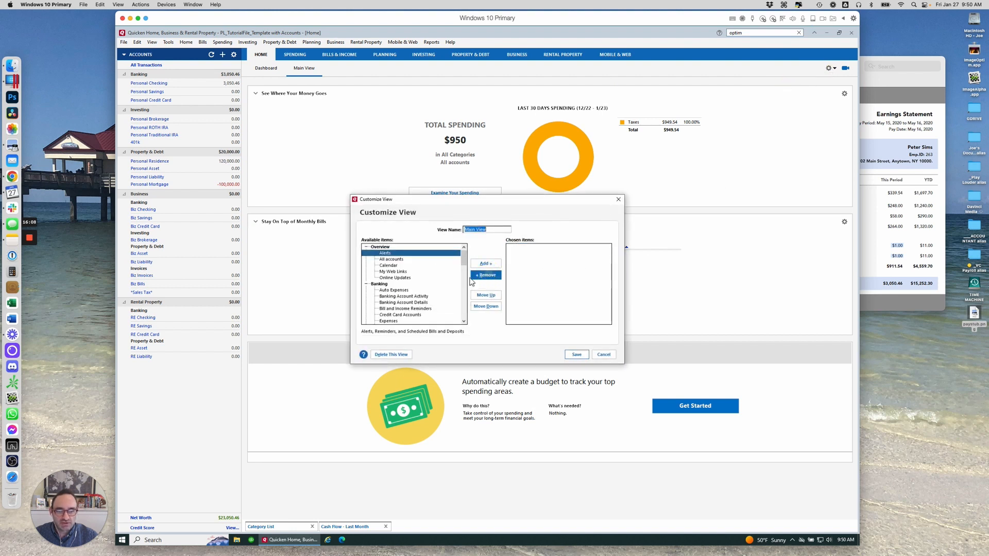
left_click(421, 310)
left_click(484, 263)
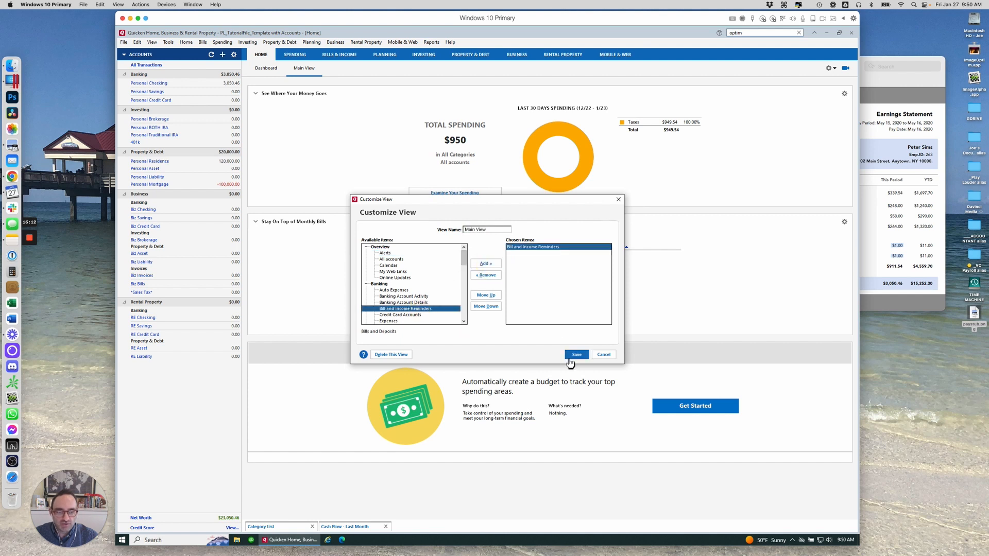
left_click(576, 355)
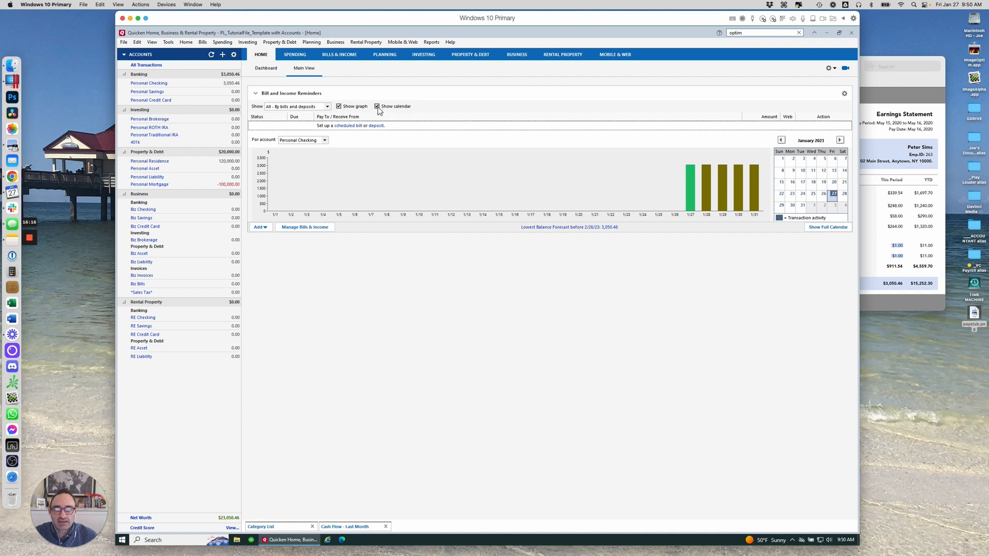
Hide the calendar and the graph in the Bill and Income Reminders panel
left_click(377, 106)
left_click(339, 107)
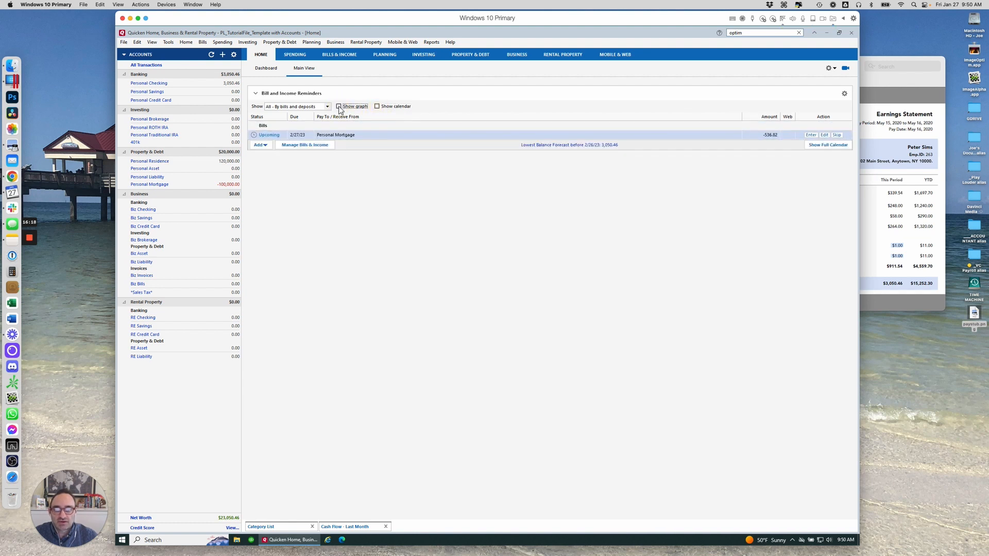
left_click(345, 57)
Start a new income reminder from Paycheck and continue to its details
left_click(846, 95)
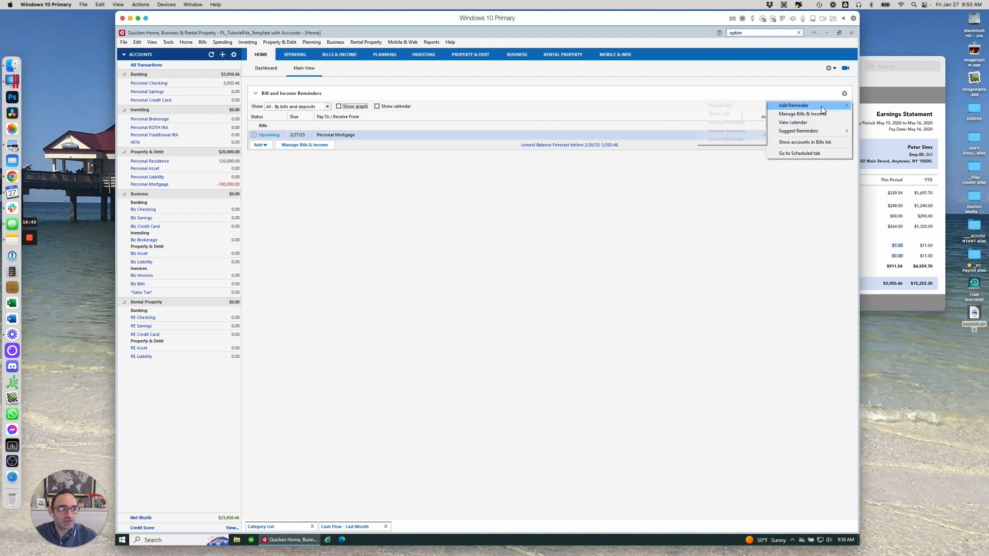
mouse_move(820, 106)
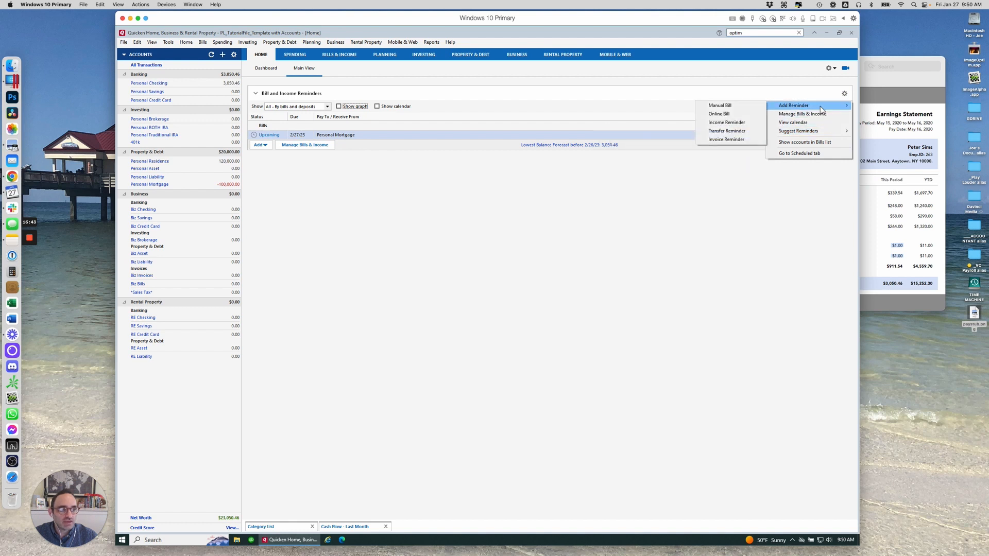
left_click(739, 123)
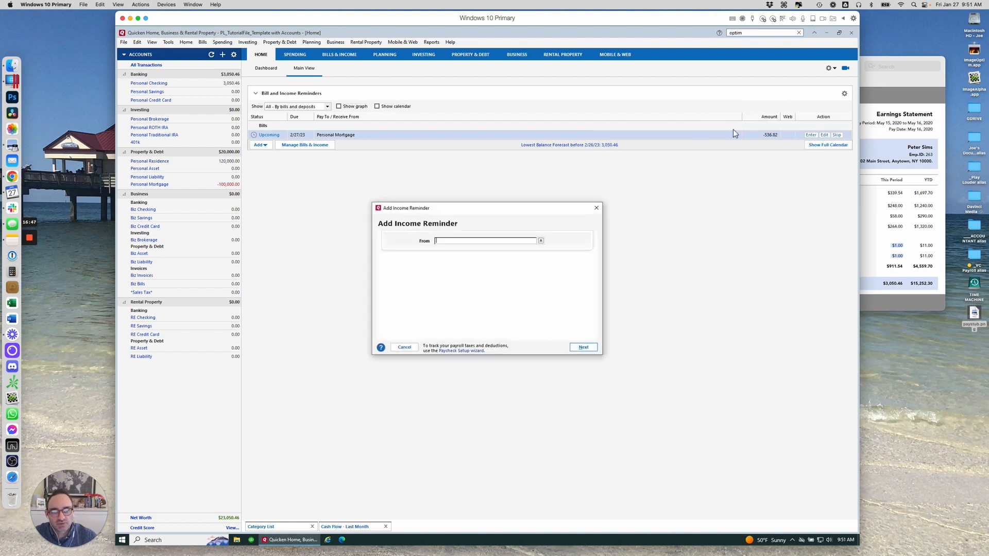
type("Paycheck")
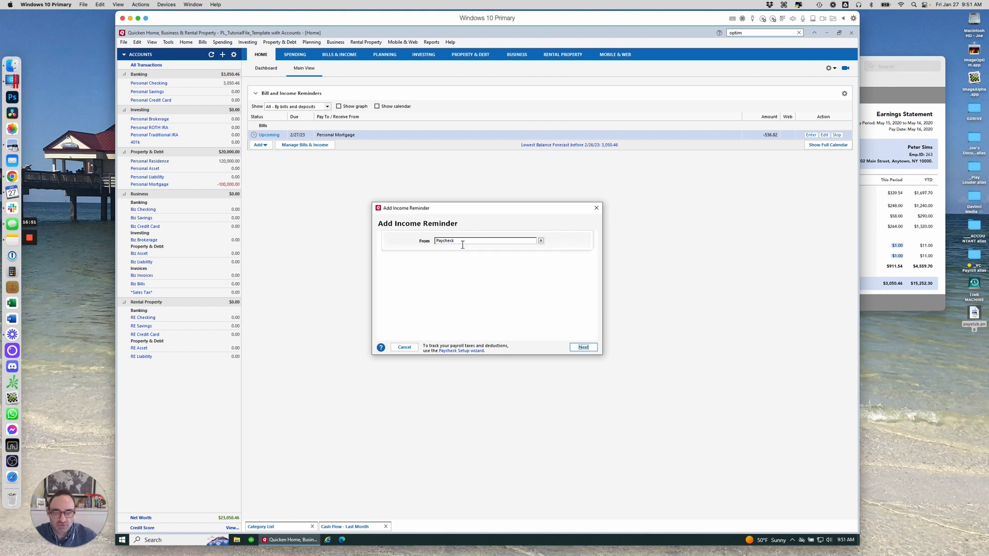
left_click(583, 348)
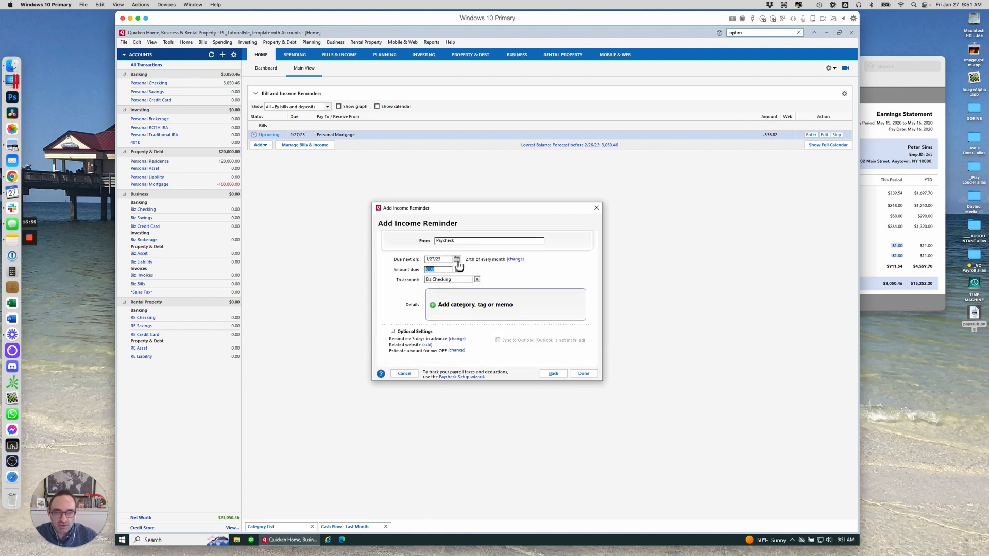
Set the reminder's next due date to 2/1/23 using the calendar
left_click(457, 260)
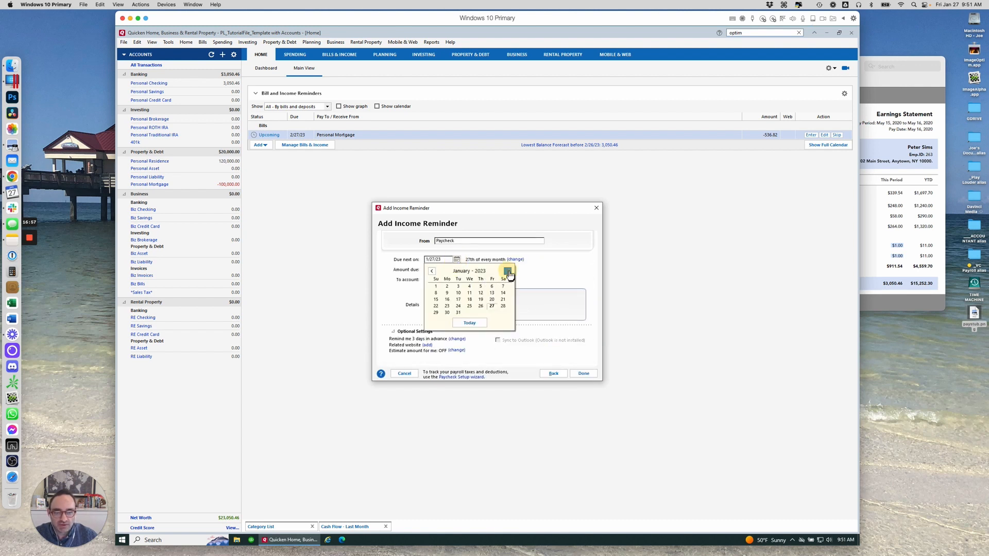
left_click(507, 272)
left_click(469, 286)
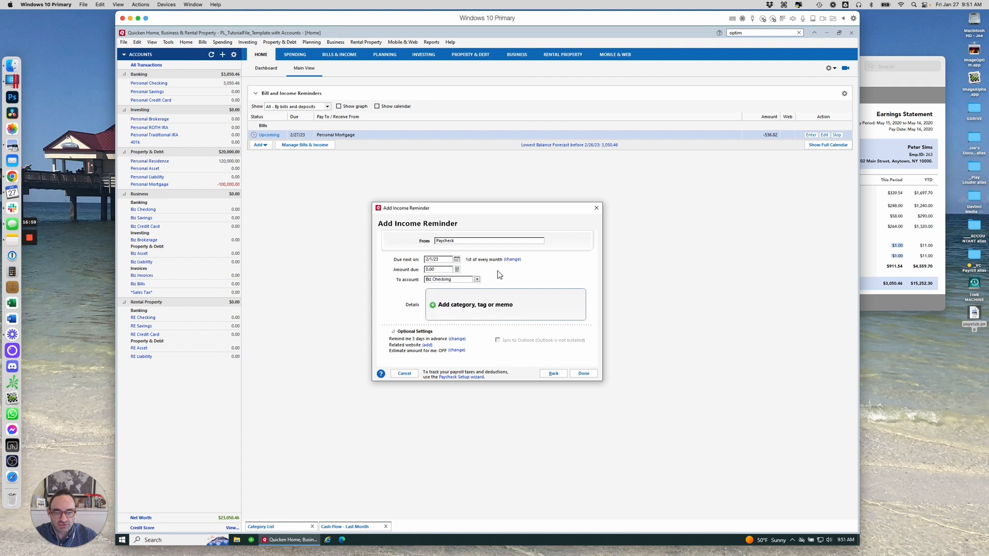
Change the reminder schedule to twice a month on the 1st and 15th
left_click(513, 260)
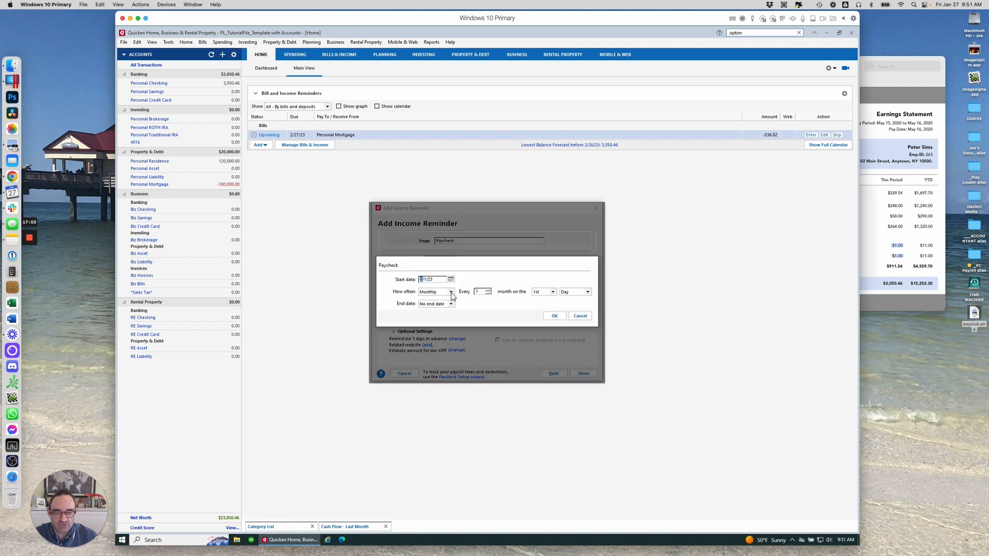
left_click(452, 292)
left_click(444, 323)
left_click(525, 293)
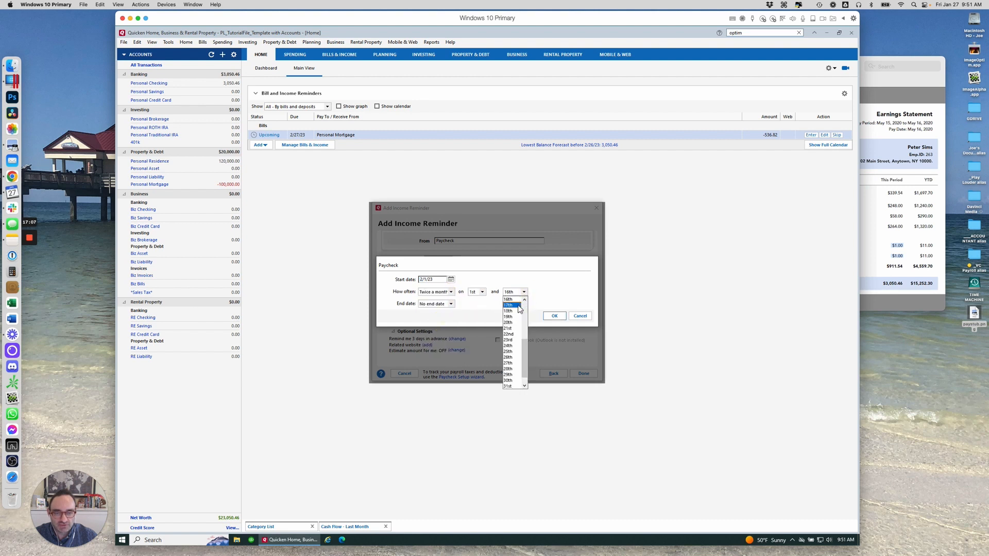
scroll(519, 304, "up", 1)
left_click(519, 303)
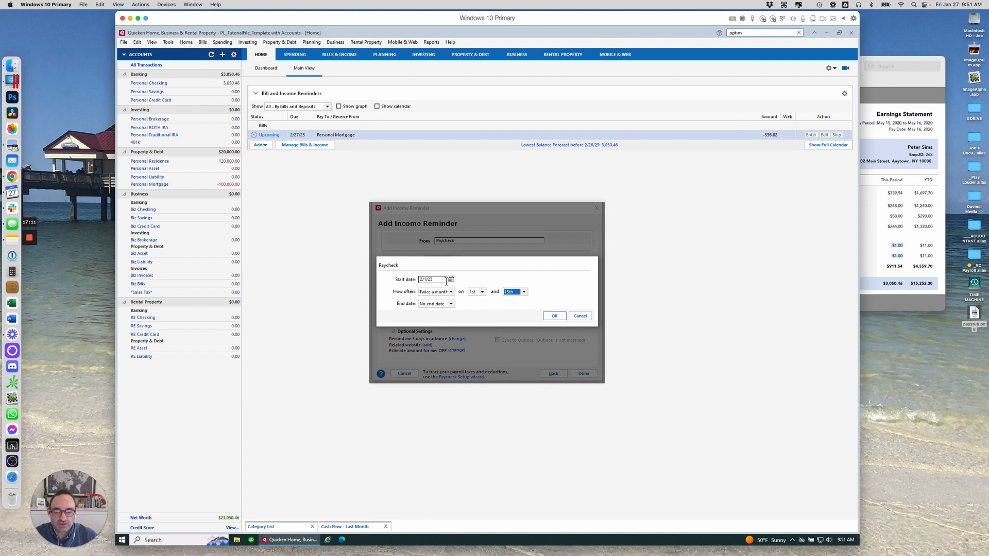
left_click(554, 315)
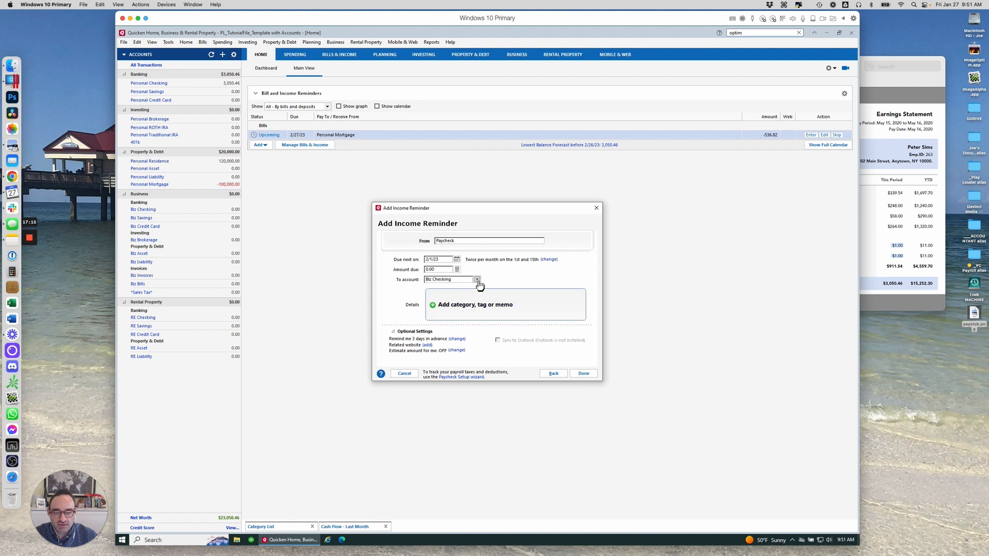
Set the amount due to 3,050.46 and the deposit account to Personal Checking
left_click(448, 270)
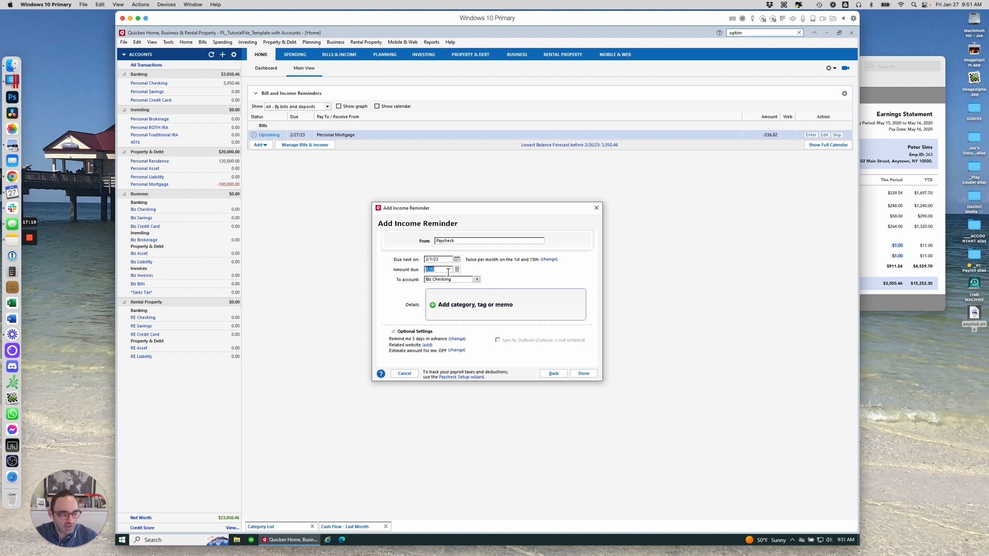
type("3,0")
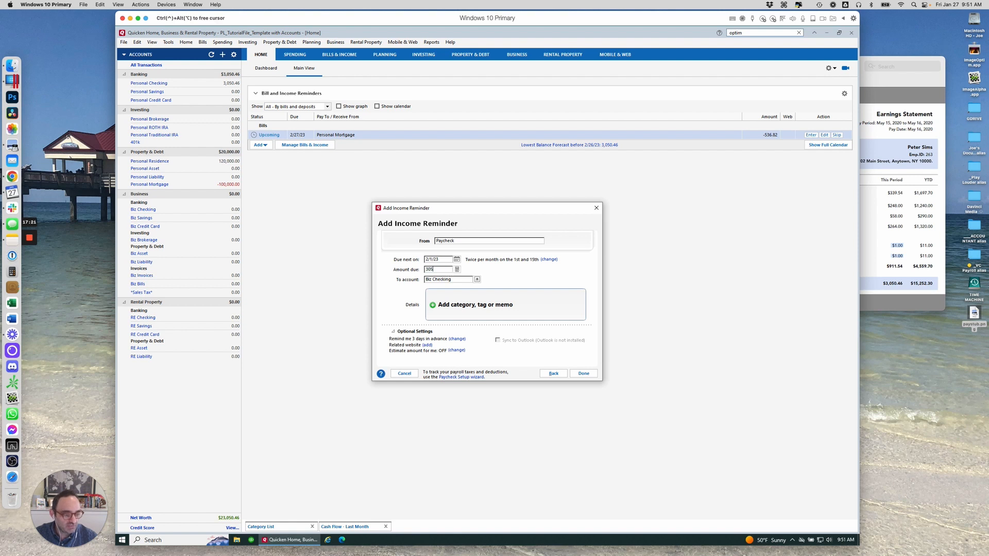
type("50.46")
key("Tab")
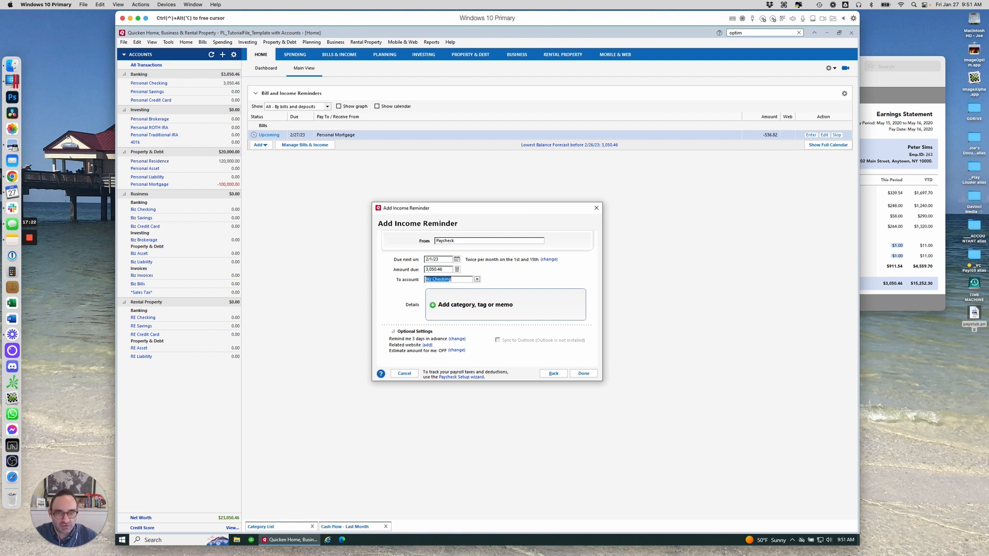
left_click(477, 279)
left_click(456, 295)
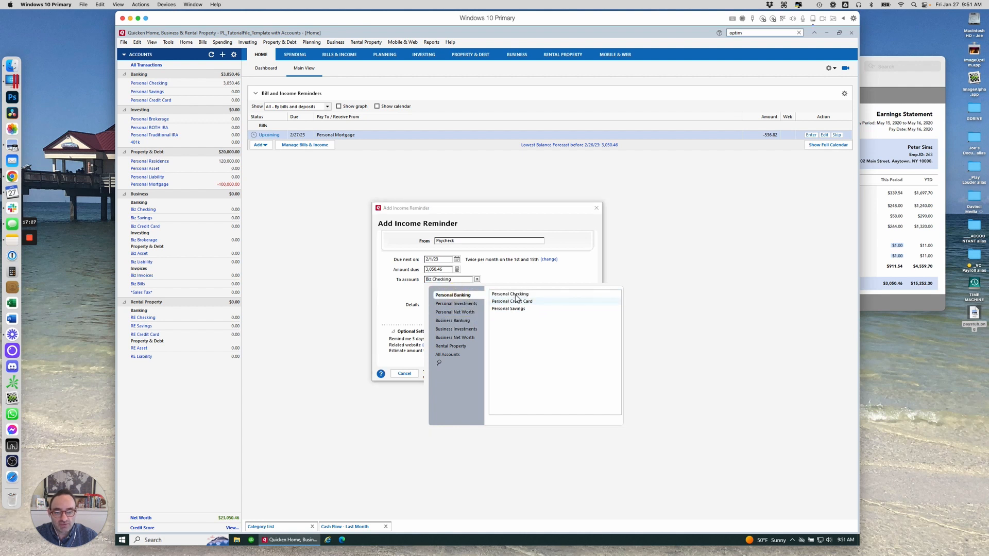
left_click(515, 294)
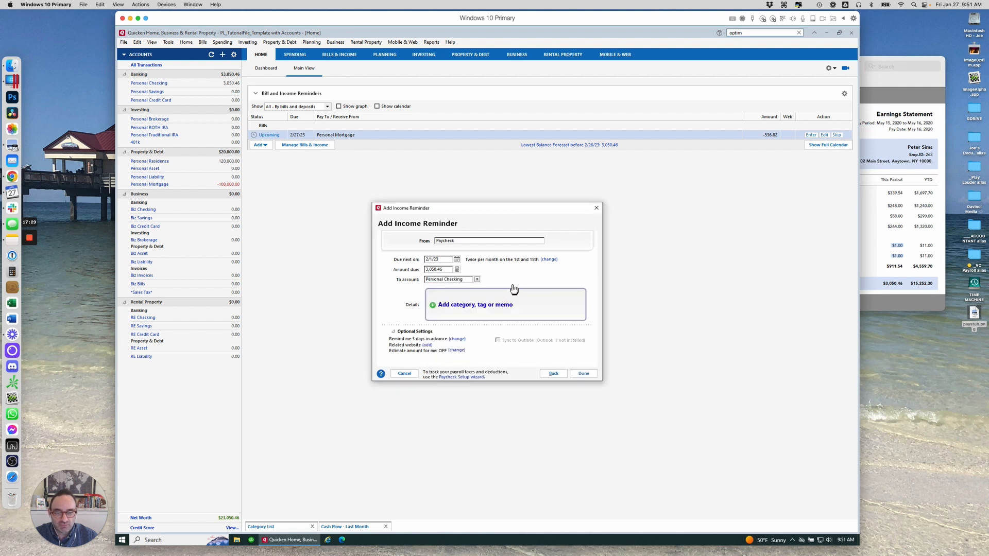
Open a split for the reminder and set line 1 to Personal Income:Work Income for 4,000.00
left_click(468, 309)
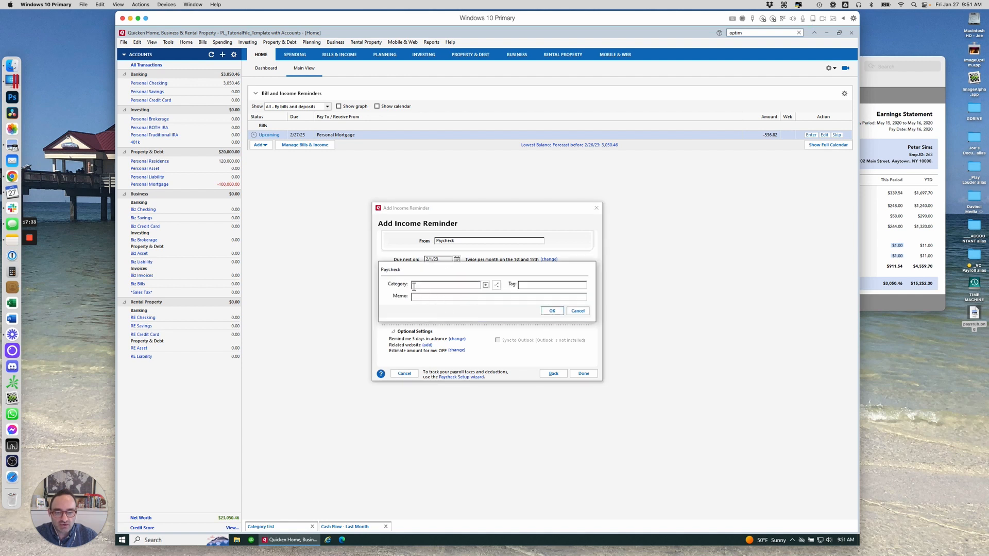
left_click(498, 288)
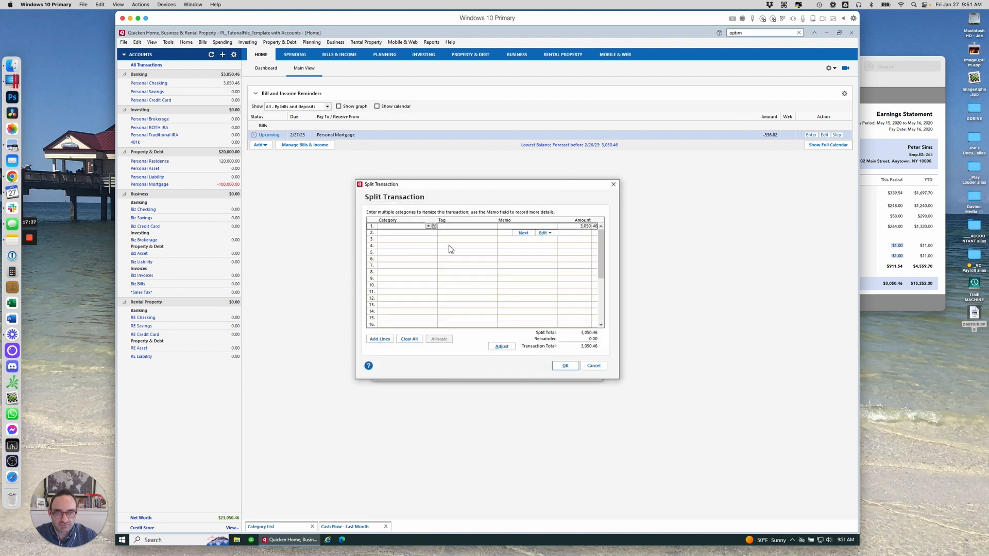
type("W2 Income")
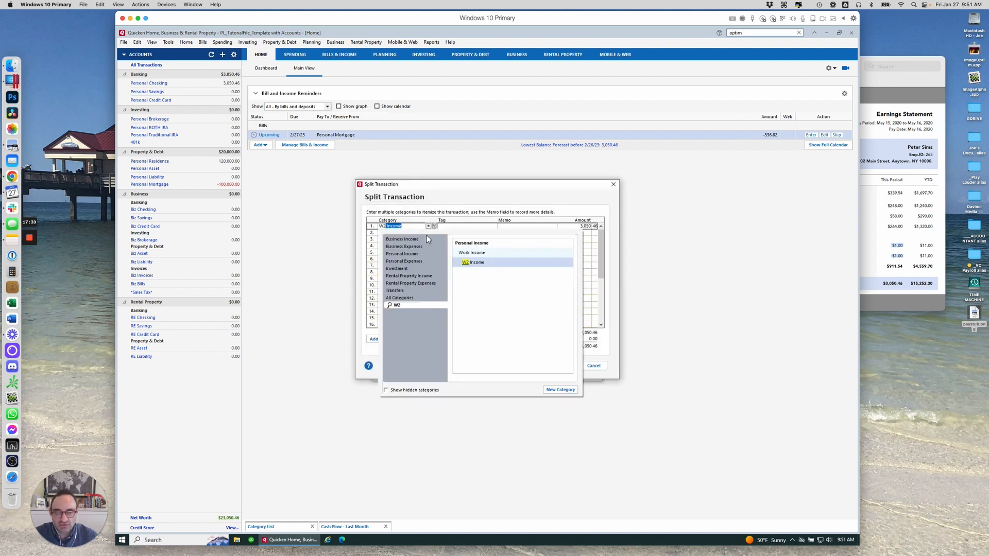
left_click(485, 267)
left_click(579, 225)
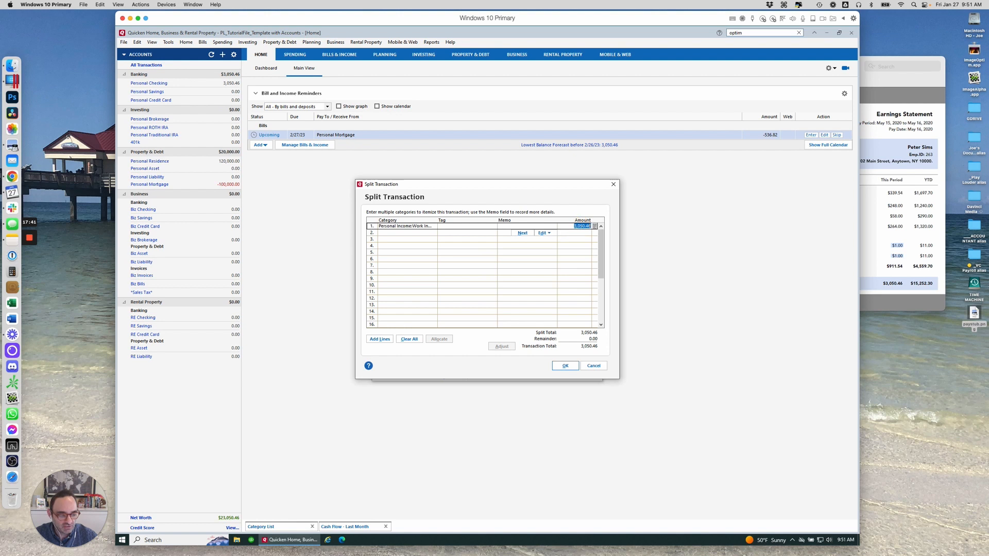
type("4,000")
key("Tab")
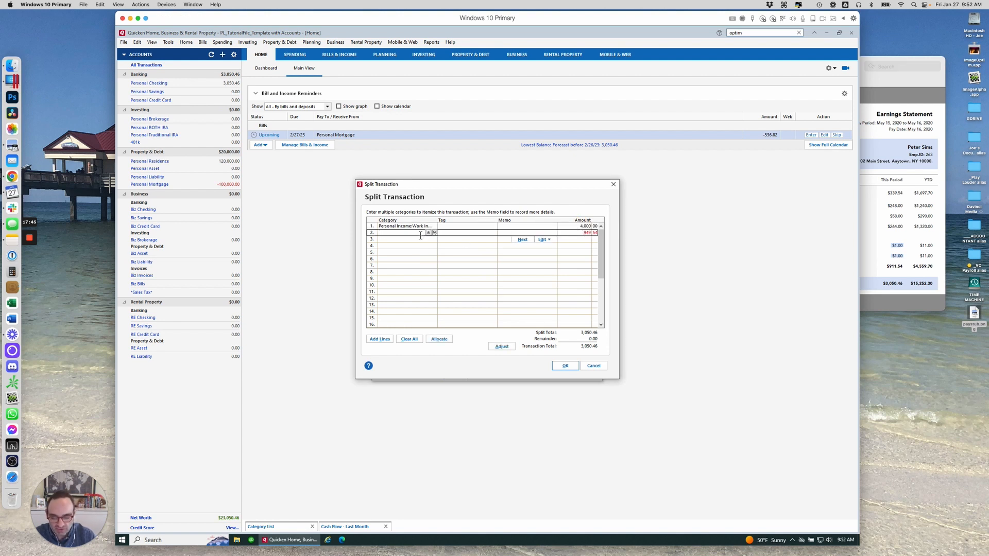
Add a second split line with category Taxes:Fed and amount -339.54
type("fed")
left_click(464, 259)
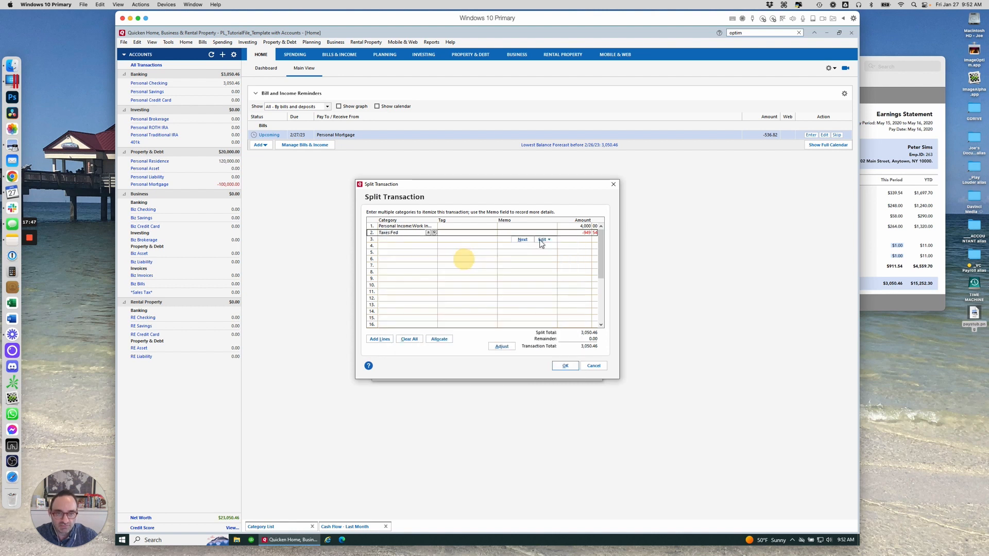
left_click(571, 233)
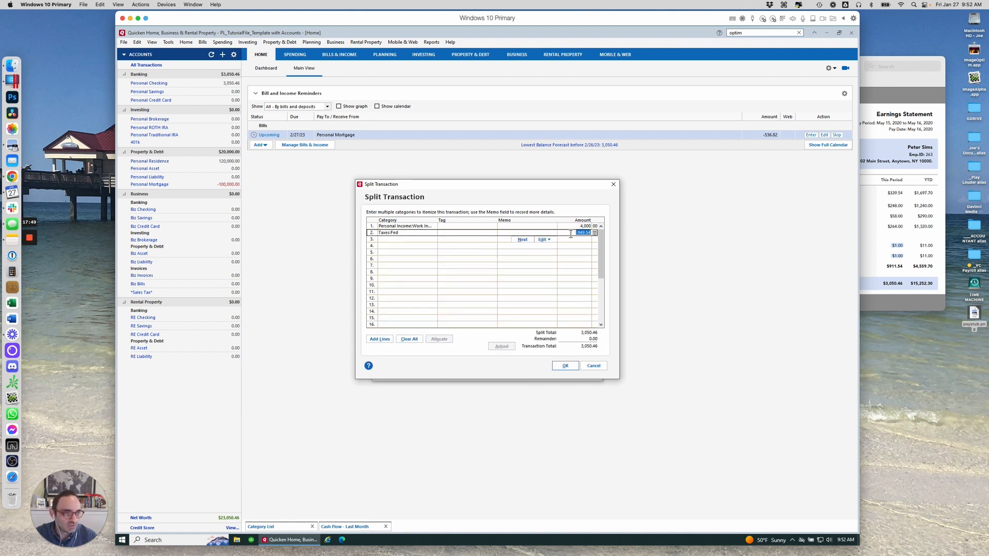
key("BackSpace")
type("-229.")
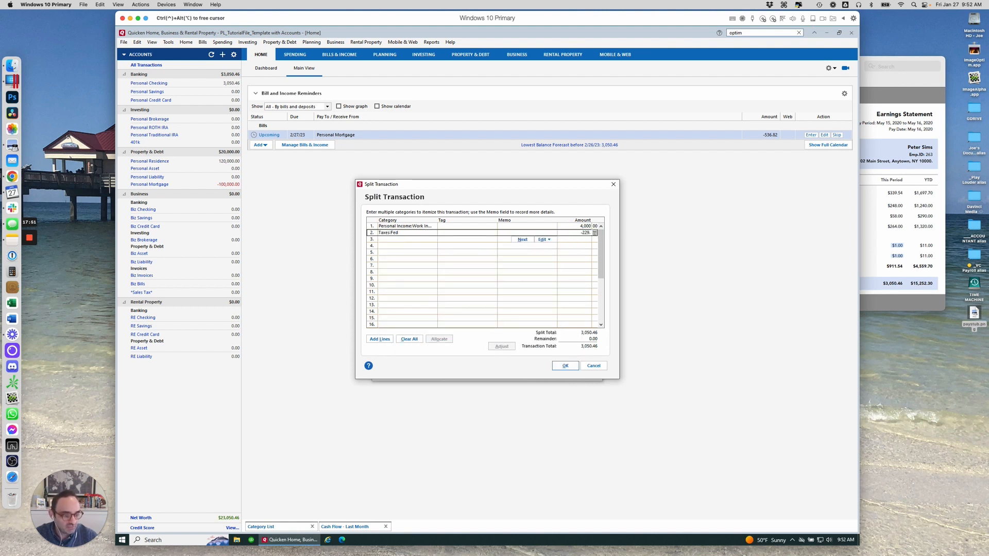
type("54")
key("Tab")
left_click(596, 234)
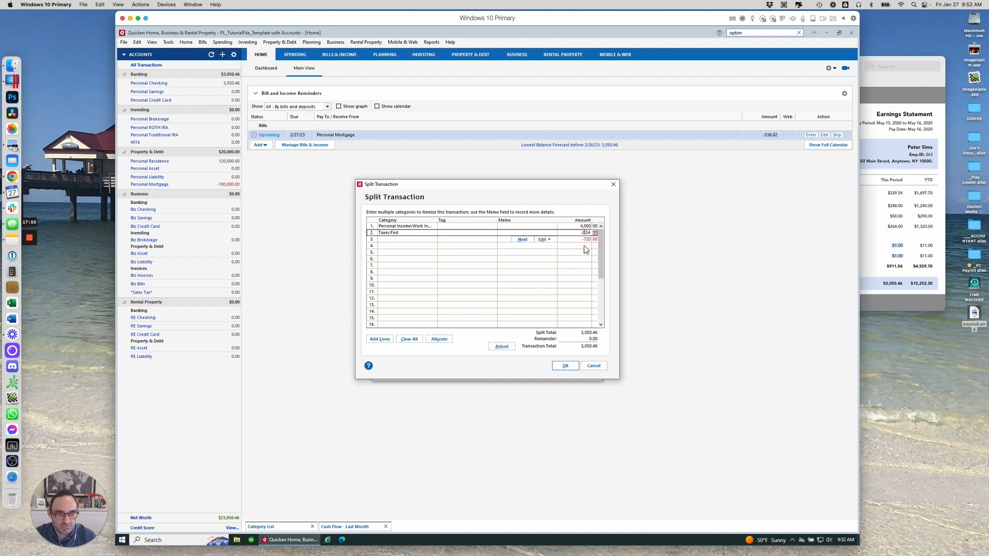
type("-339")
key("Tab")
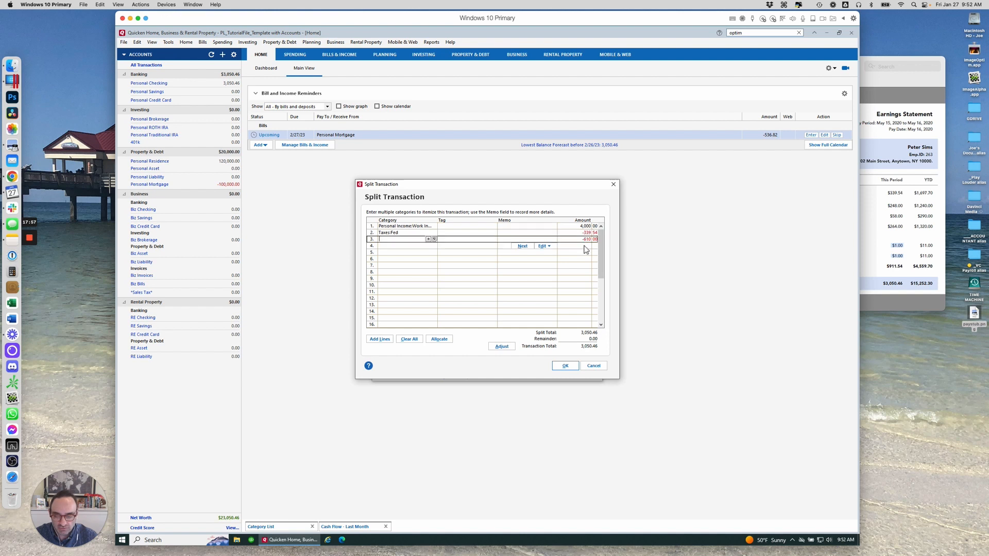
Try to add a third split line with category Taxes:State and a negative amount
type("state")
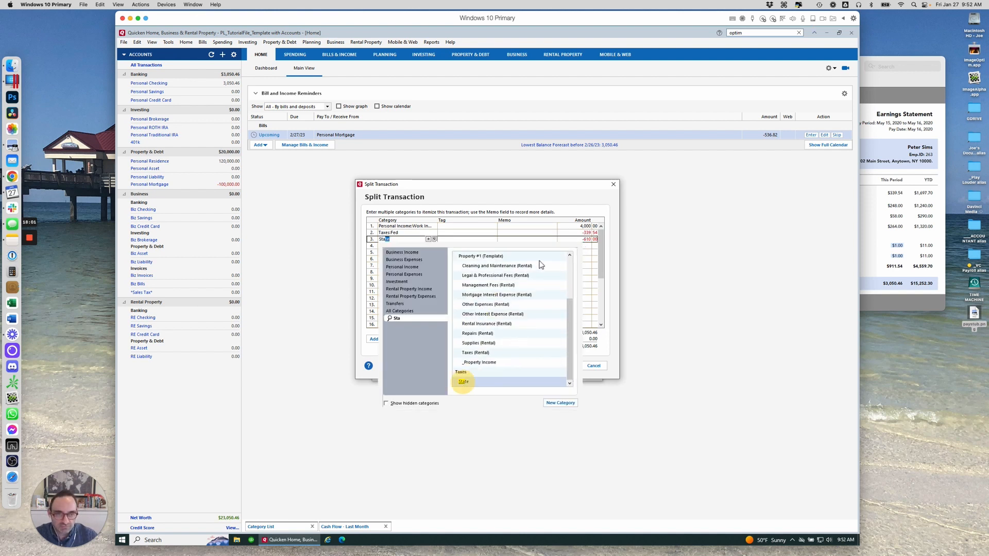
left_click(463, 383)
left_click(581, 240)
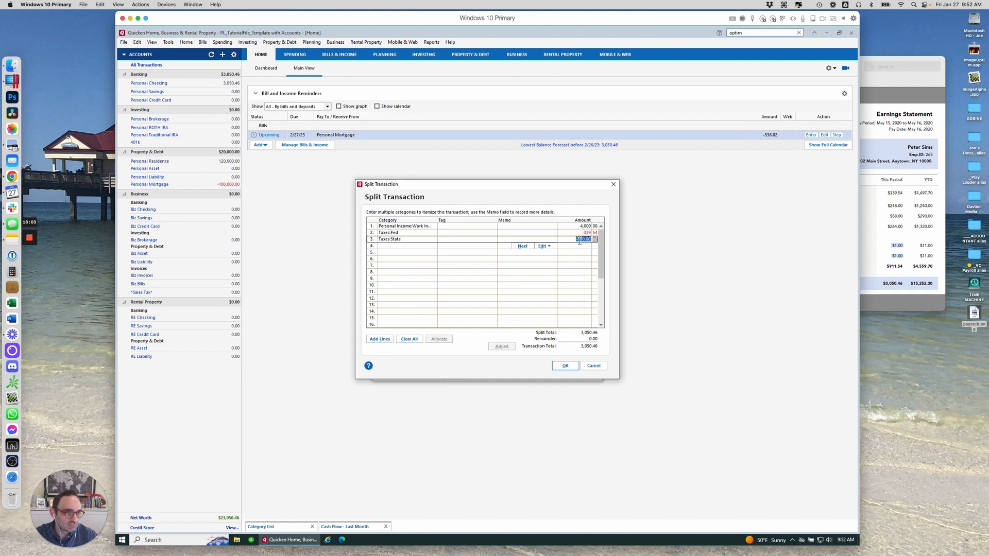
type("-")
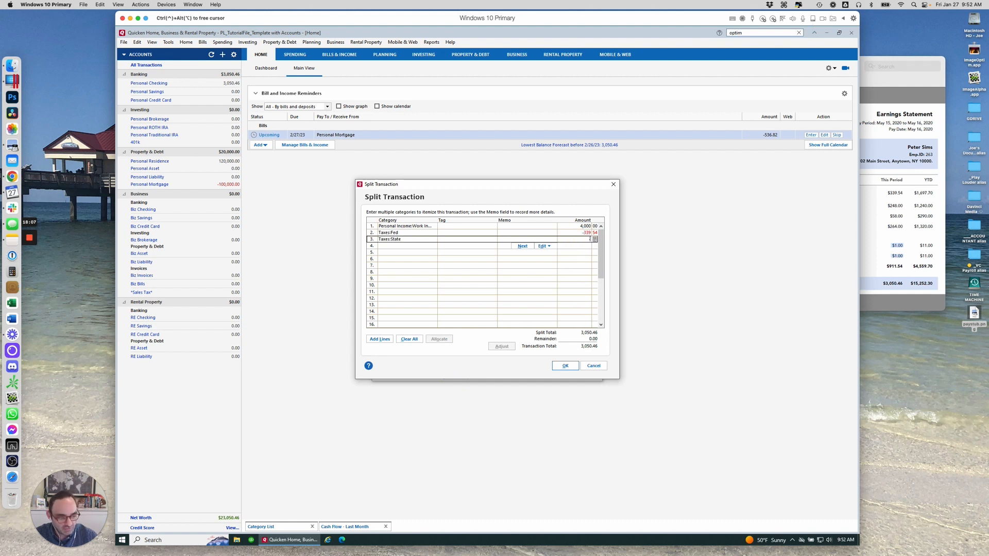
left_click(418, 240)
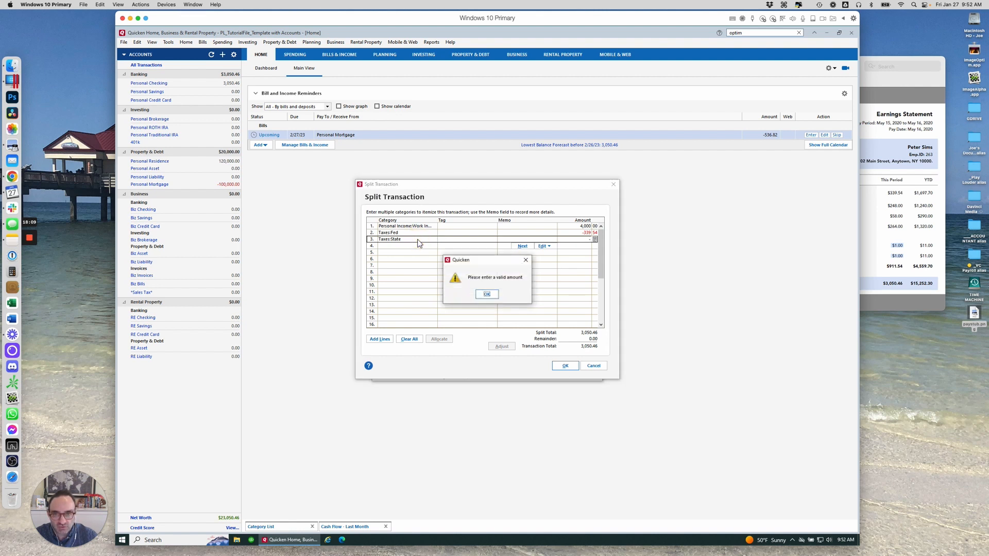
key("Return")
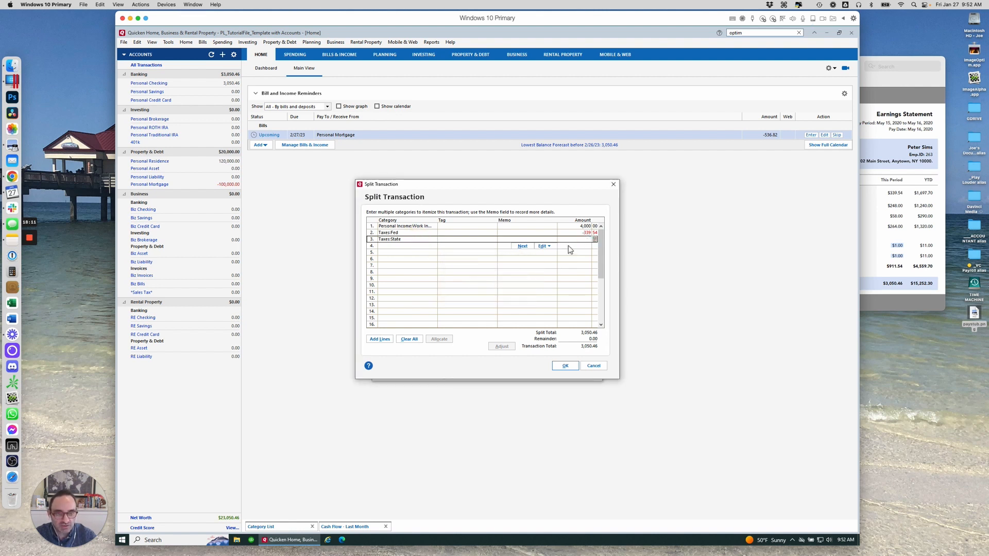
Set split line 3 to category Taxes:Fica, Med, UI with amount -248.00
left_click(416, 240)
type("Fed")
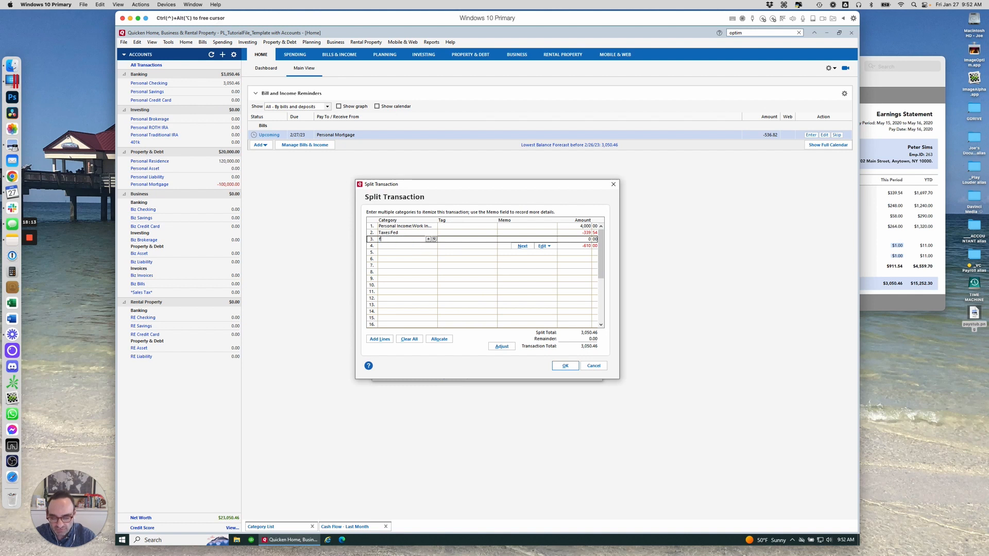
key("BackSpace")
key("BackSpace")
key("BackSpace")
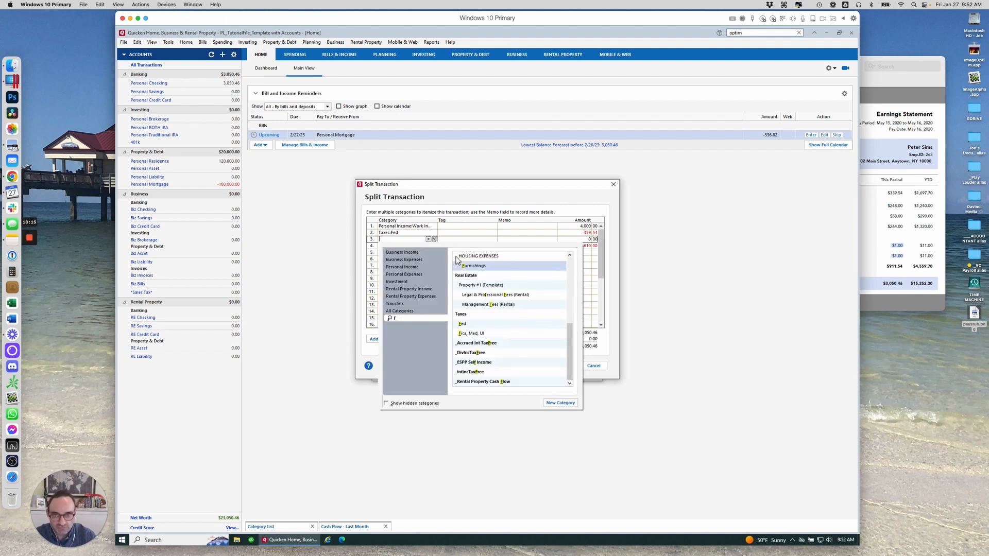
type("fic")
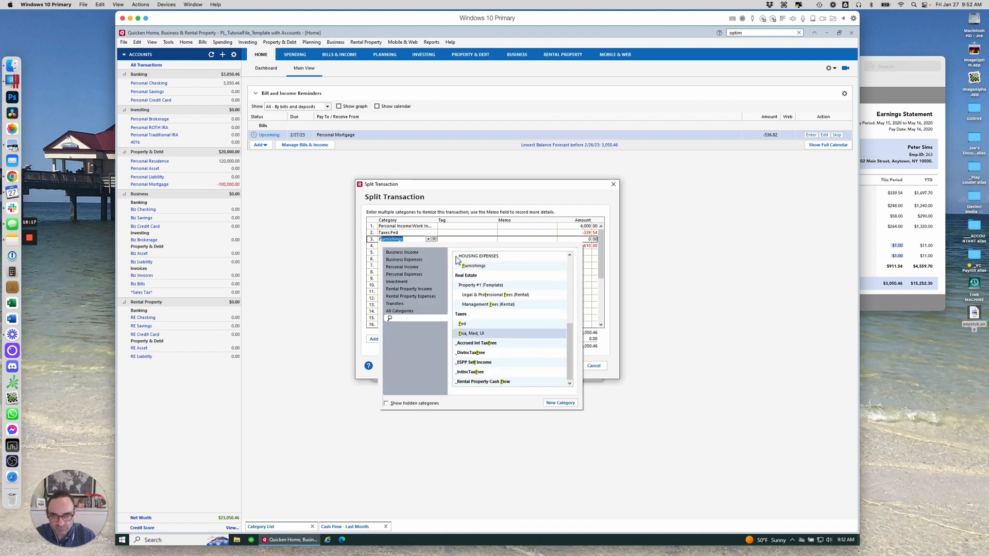
left_click(480, 282)
left_click(574, 242)
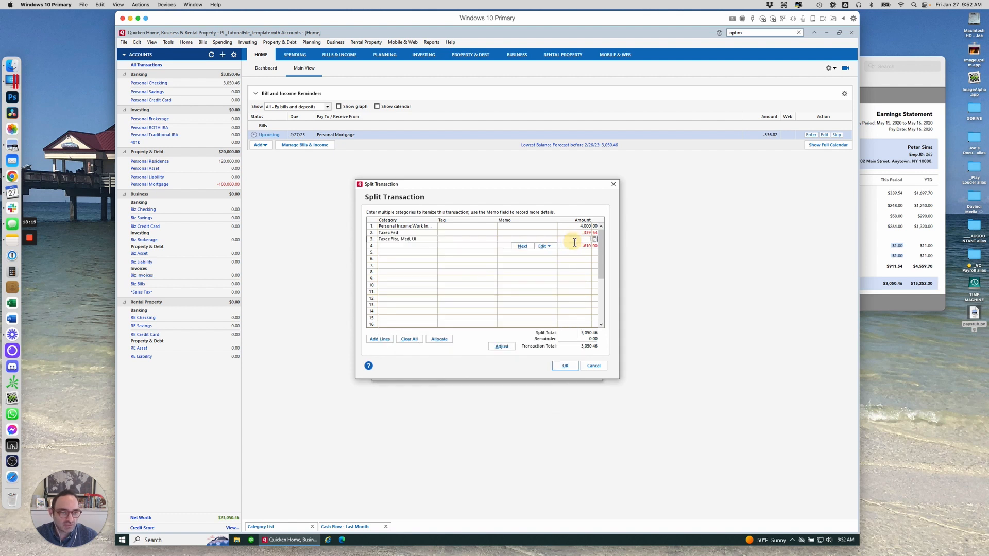
type("-24")
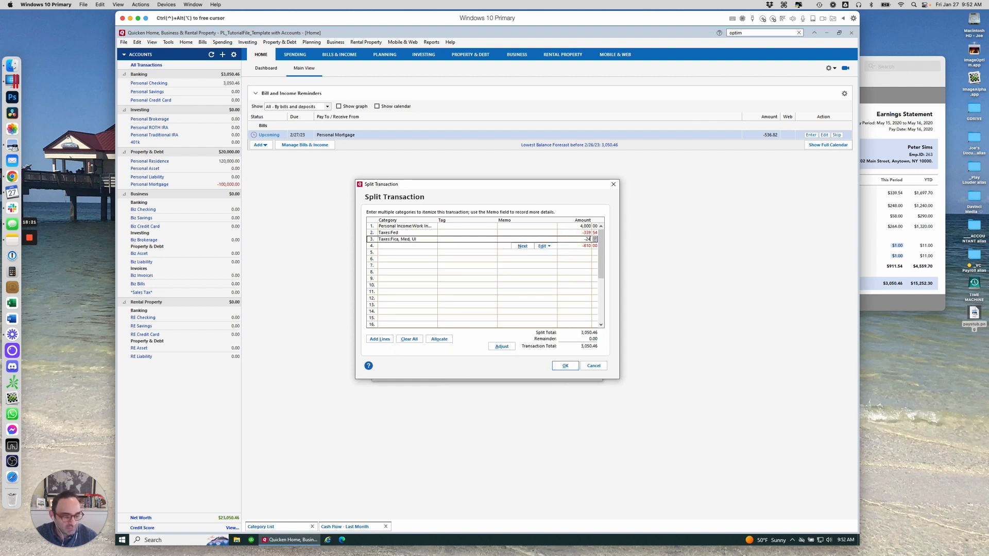
type("8")
key("Tab")
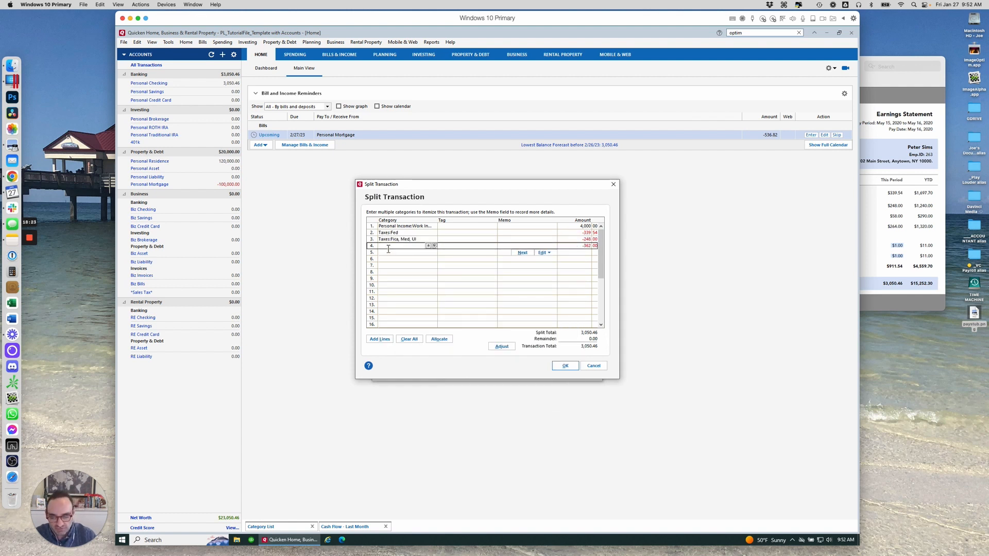
Add split line 4 with category Taxes:Fica, Med, UI and amount -58.00
type("Fuc")
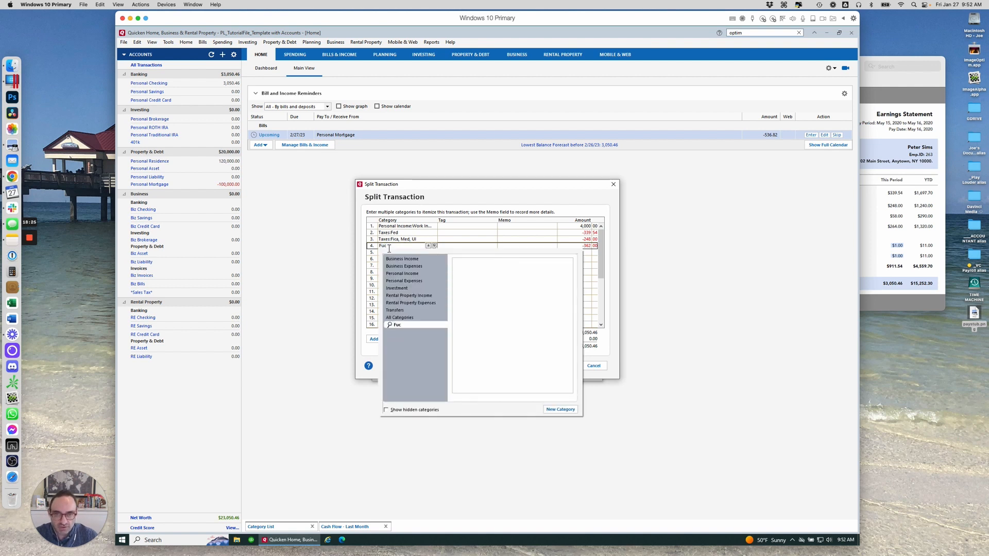
key("BackSpace")
key("BackSpace")
type("i")
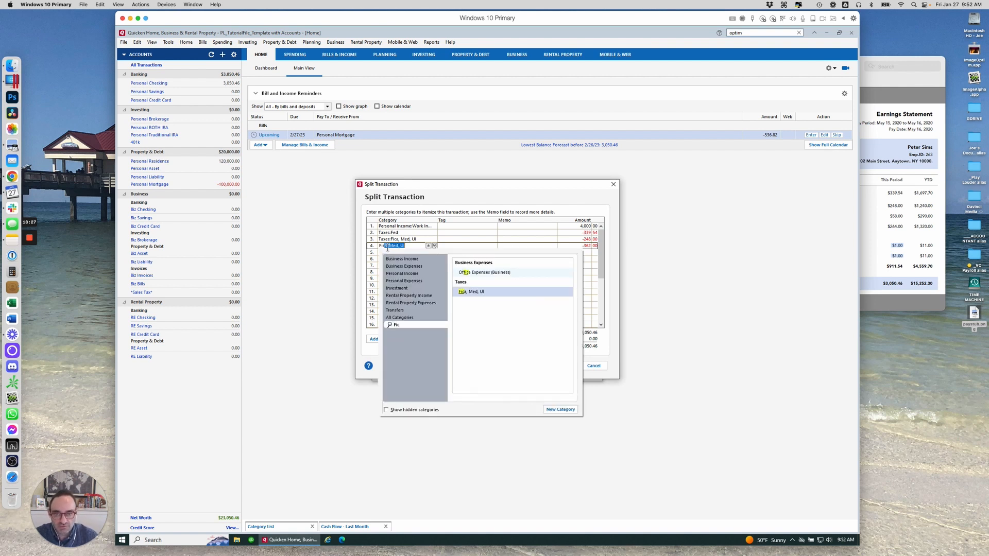
type("c")
left_click(469, 292)
left_click(582, 246)
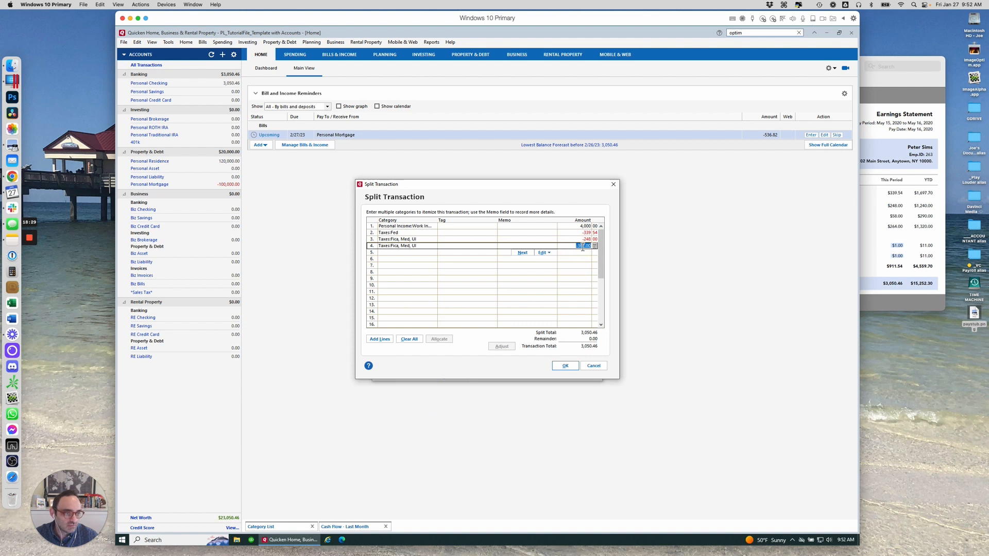
key("BackSpace")
key("Tab")
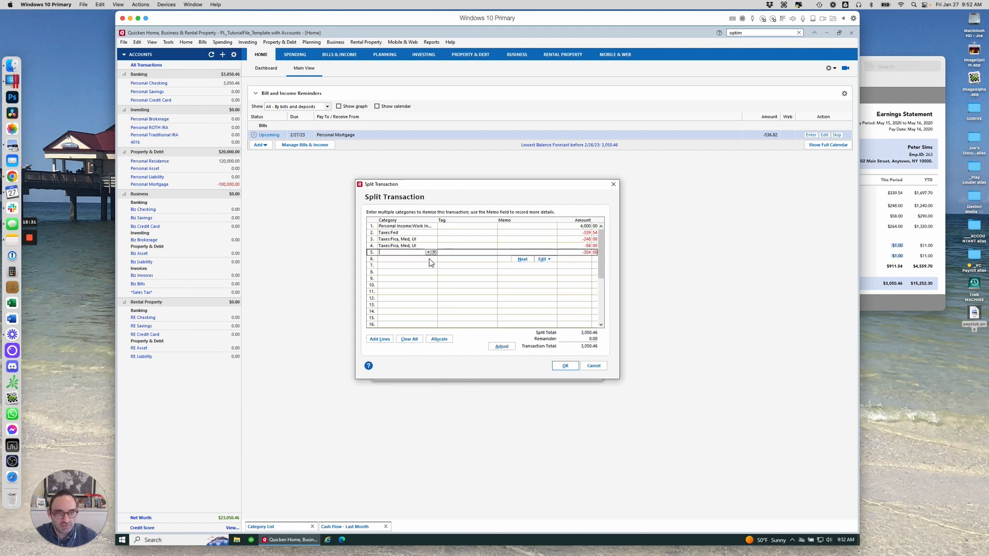
Add split line 5 with category Taxes:State and amount -264.00
type("State")
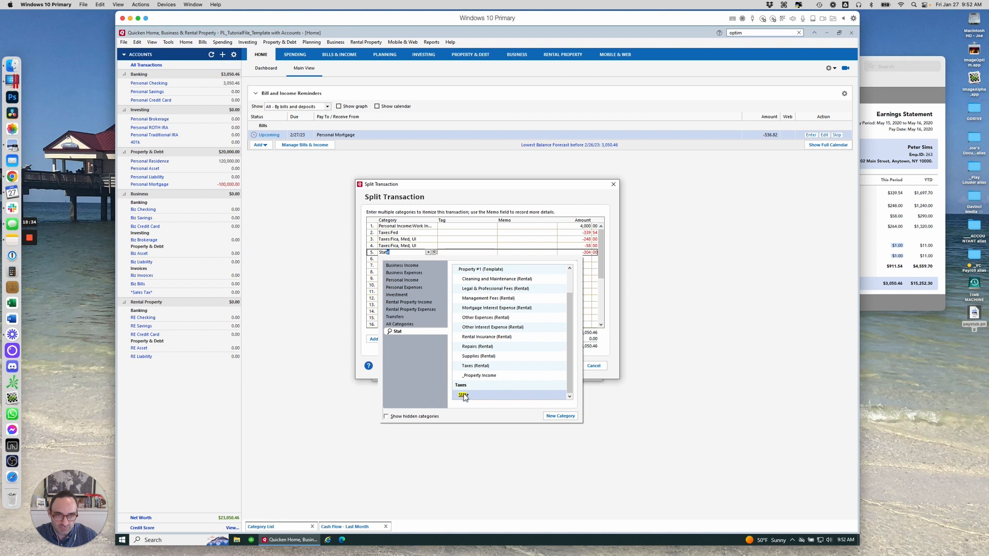
left_click(463, 395)
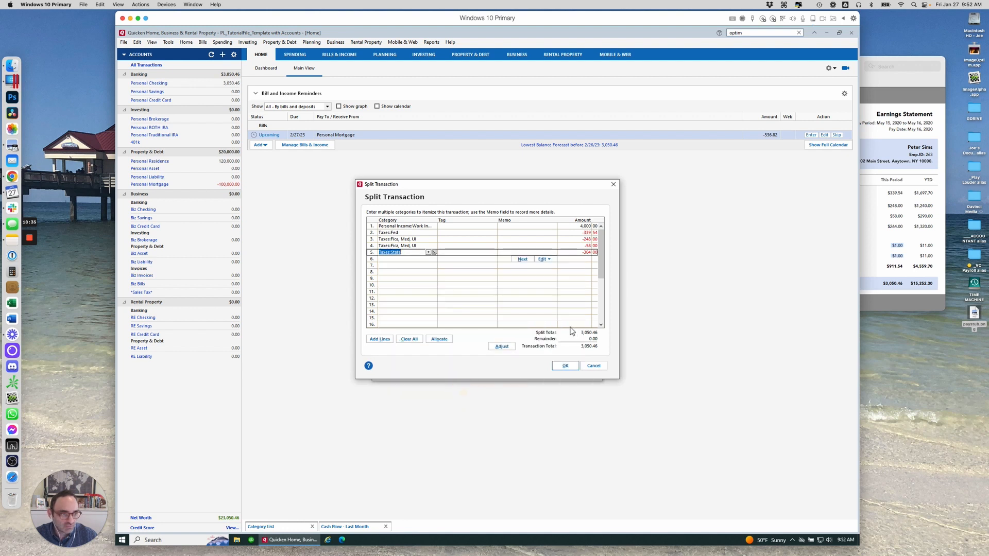
left_click(573, 255)
type("-")
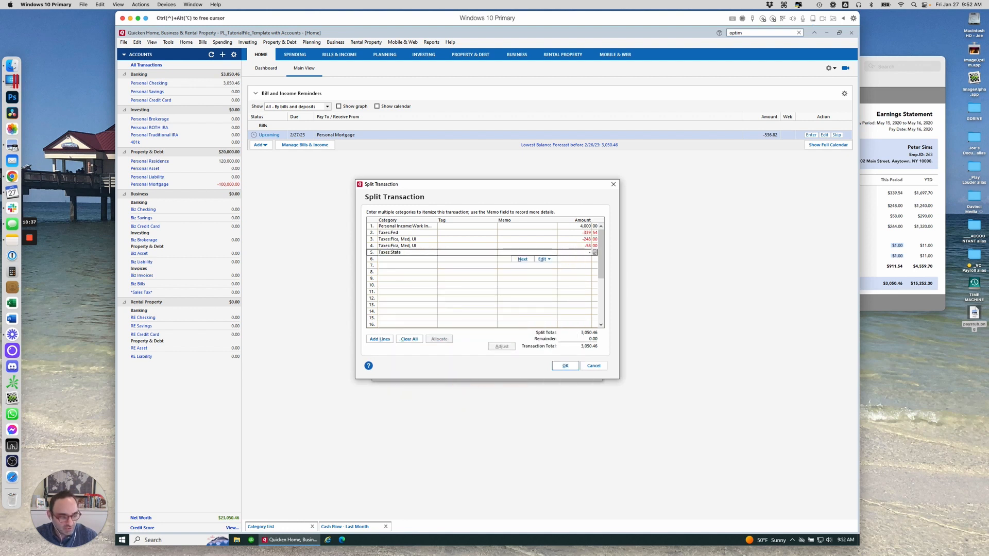
type("264")
key("Tab")
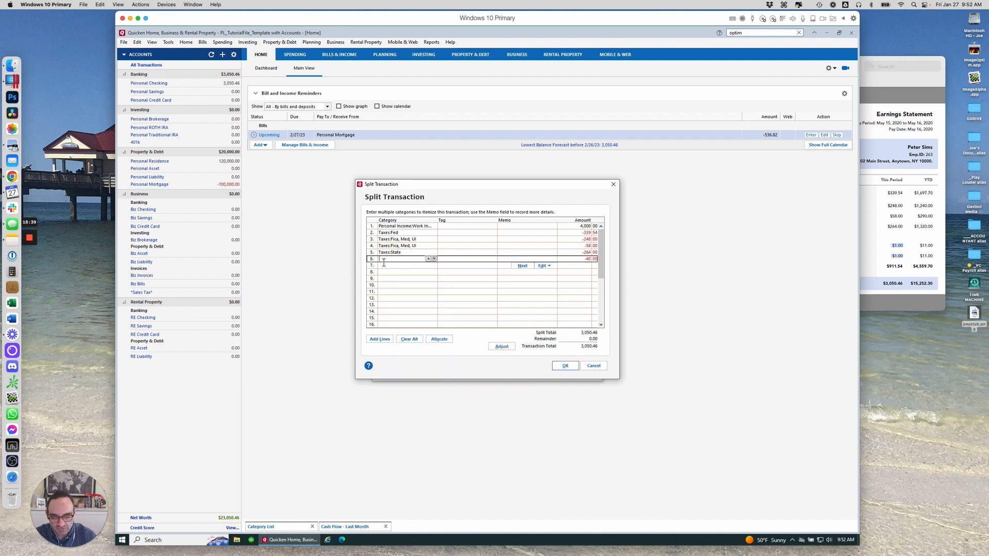
Add split line 6 with category Taxes:Fica, Med, UI for the remaining -40.00 and close the split
left_click(384, 262)
left_click(477, 316)
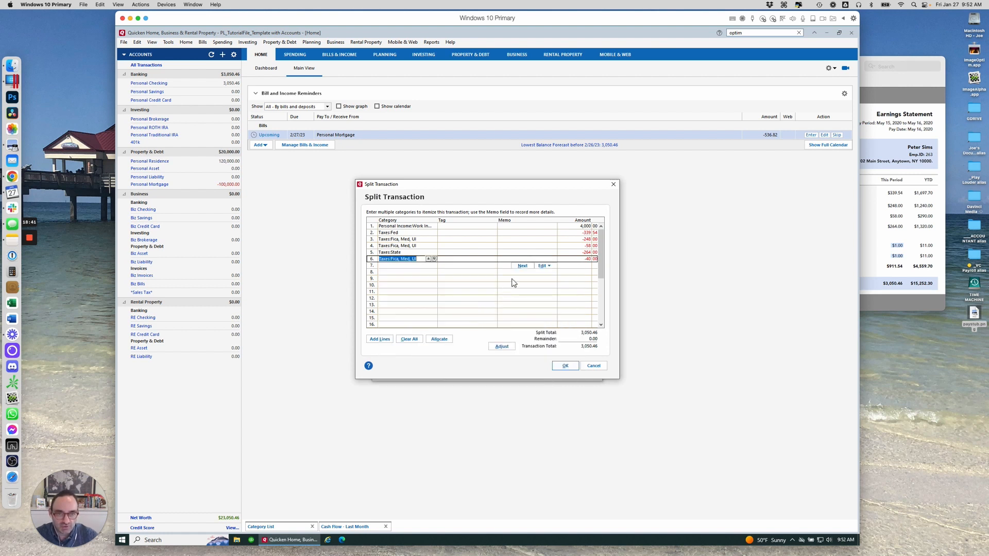
left_click(522, 266)
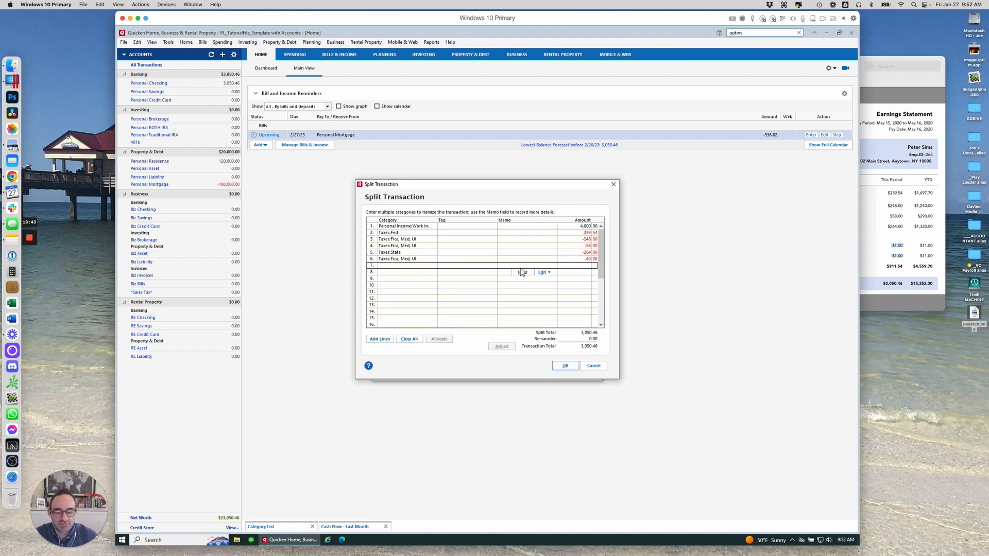
left_click(567, 367)
Enter the memo Semi monthly paycheck for the reminder details
left_click(438, 296)
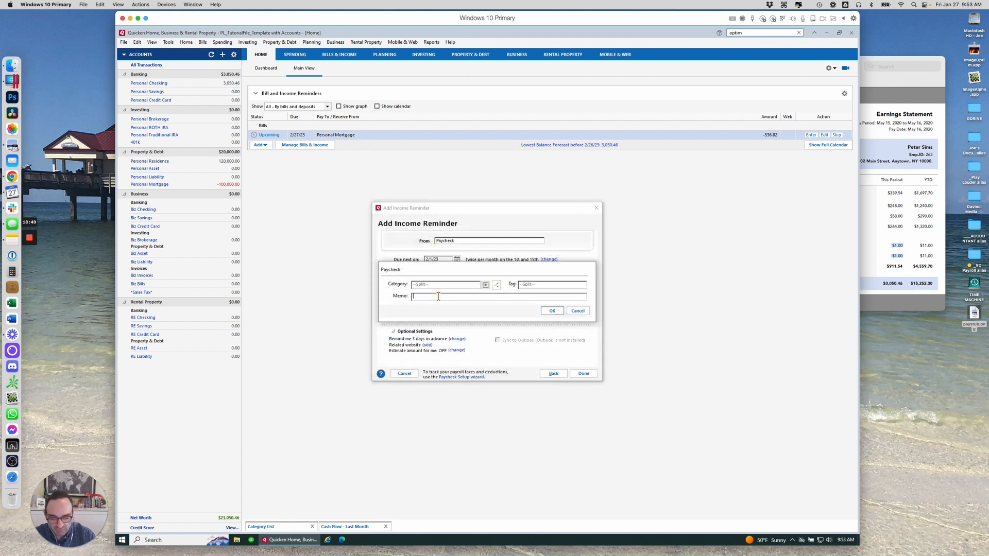
type("Semi mon")
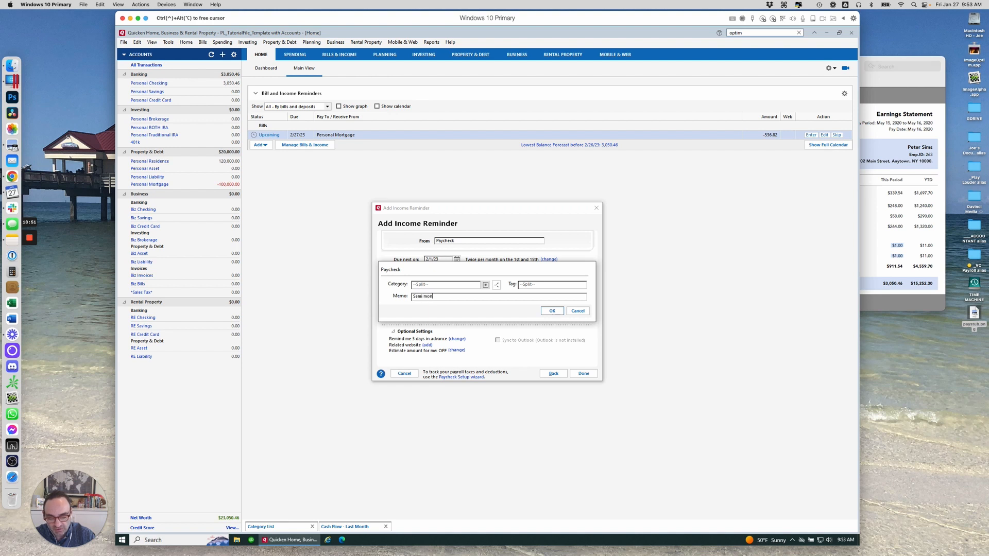
type("thly paycheck")
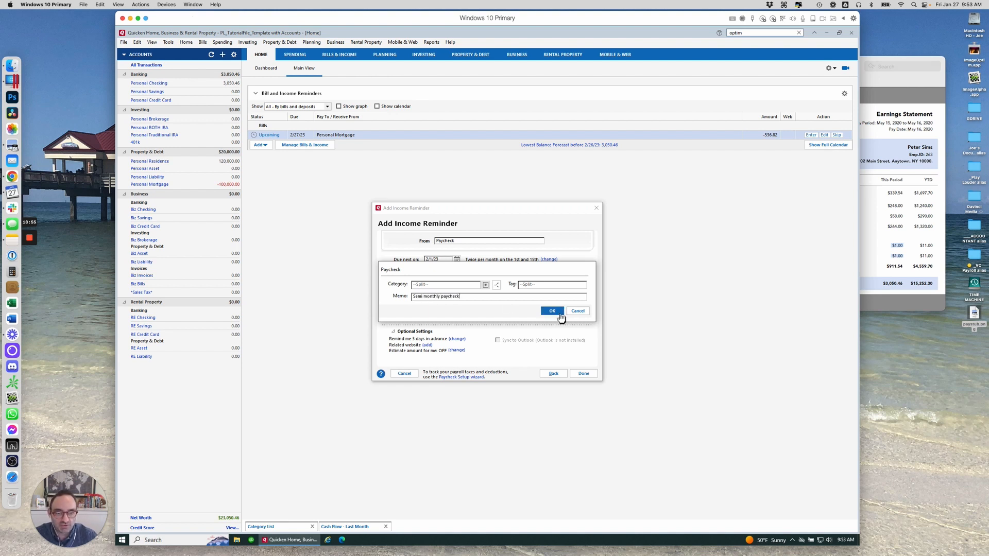
left_click(559, 313)
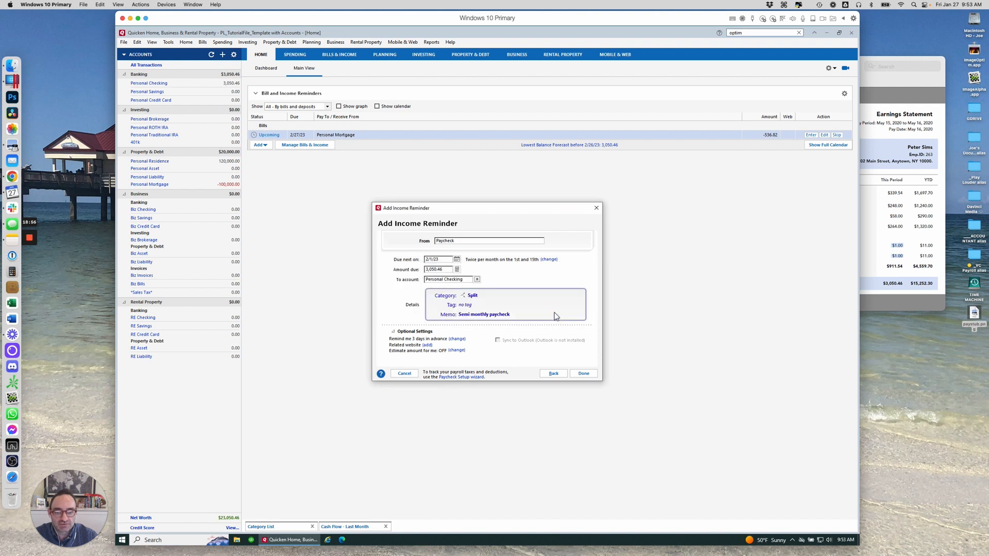
Set the reminder to automatically enter the transaction 5 days before the due date and save the reminder
left_click(458, 339)
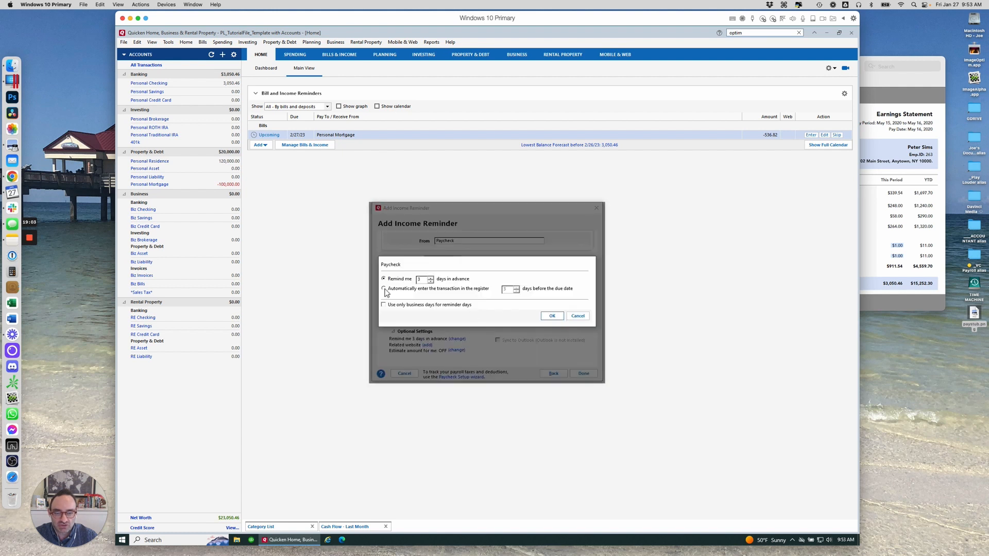
left_click(385, 289)
left_click(511, 289)
left_click(553, 316)
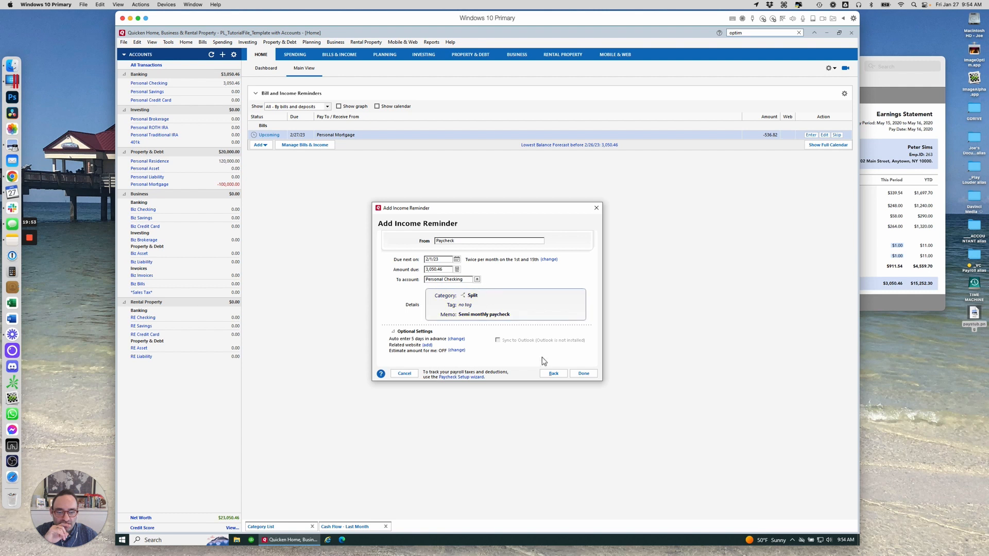
left_click(583, 375)
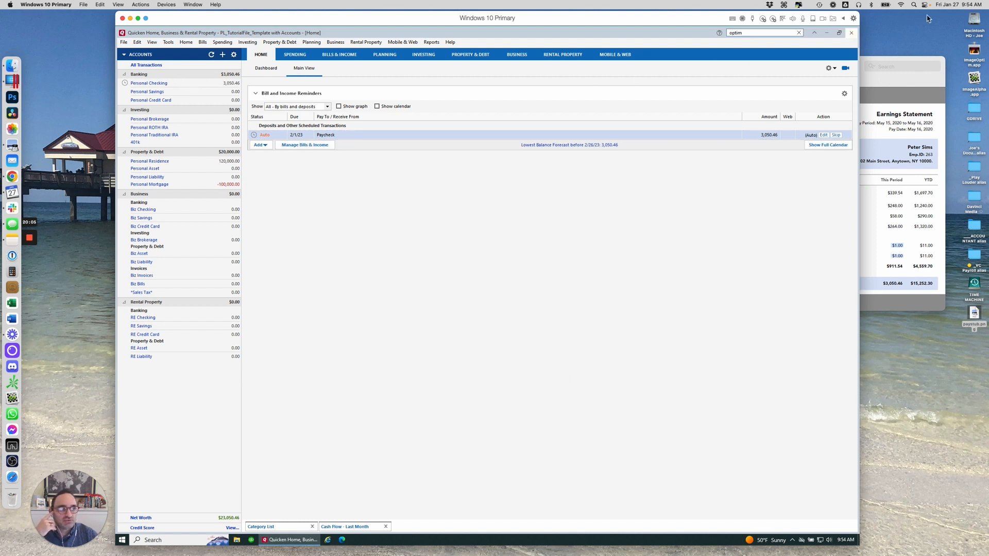
Check the Personal Checking register, then list bill and income reminders for the next 30 days
left_click(154, 84)
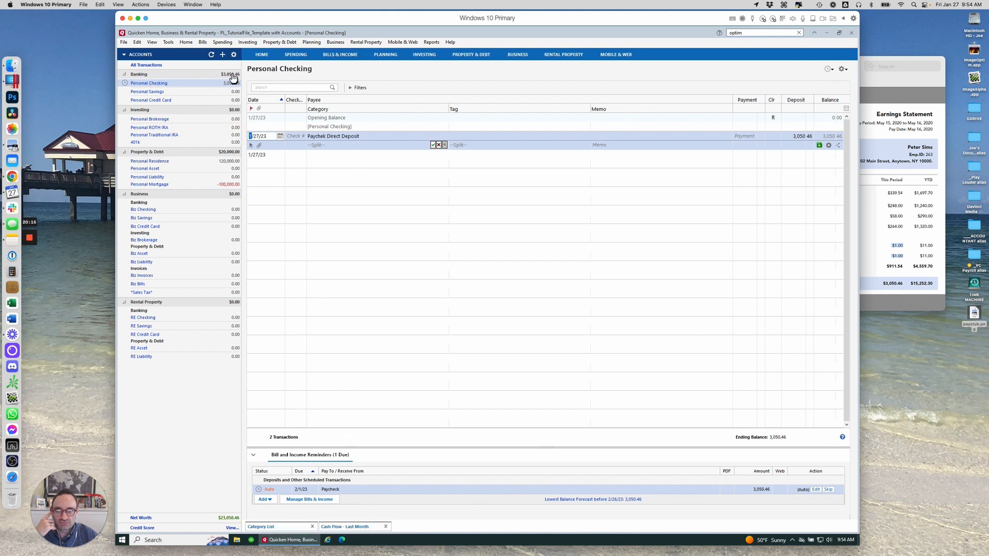
left_click(262, 54)
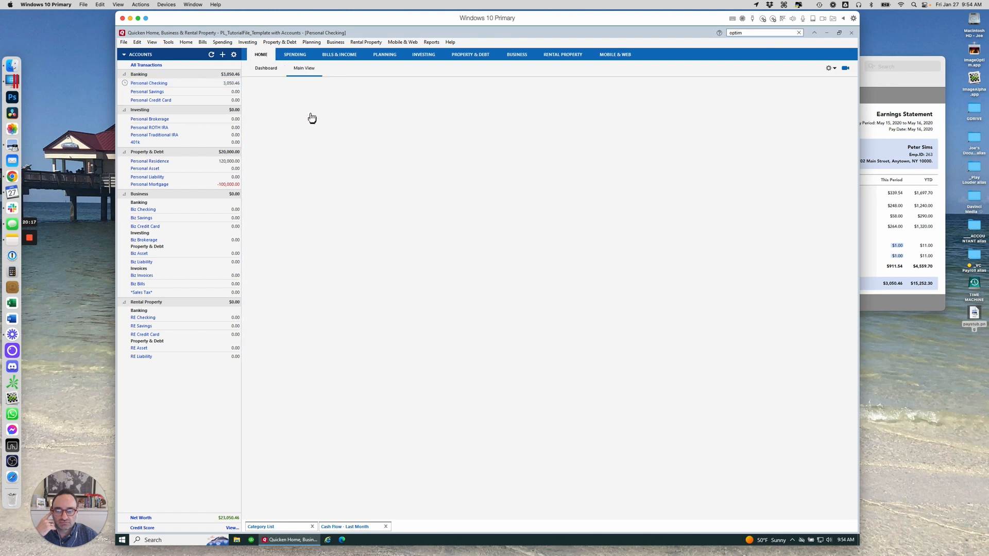
left_click(326, 106)
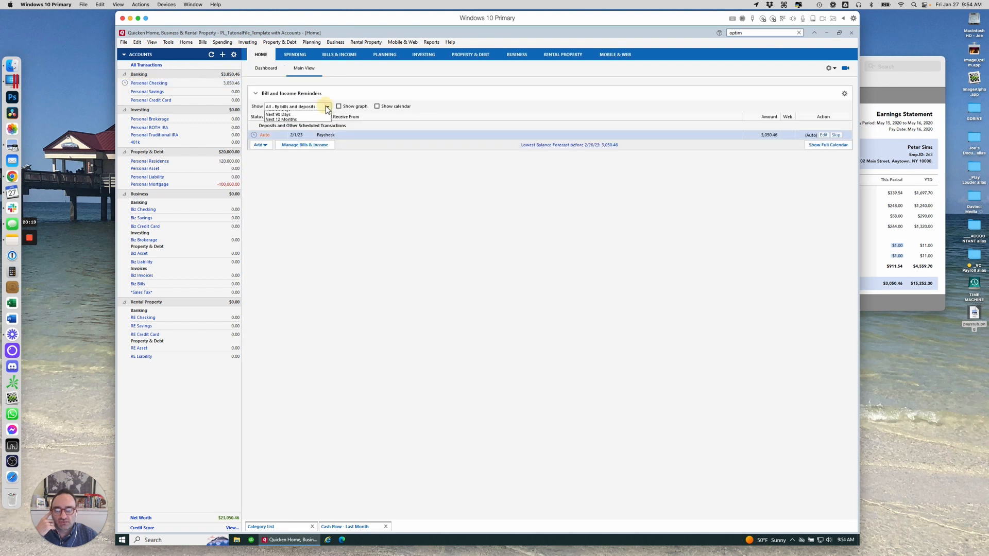
left_click(302, 140)
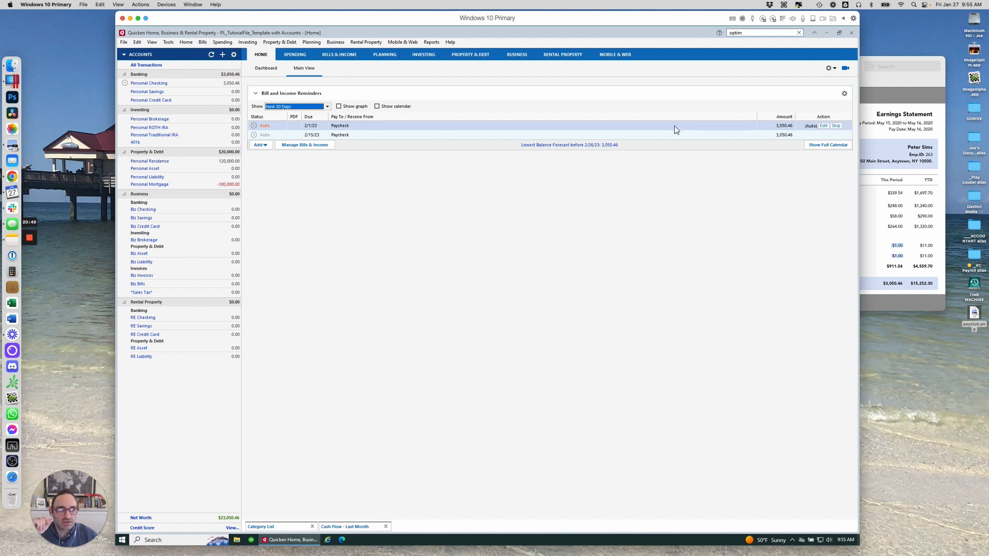
Open the 2/1/23 paycheck reminder to review its income transaction details
left_click(715, 127)
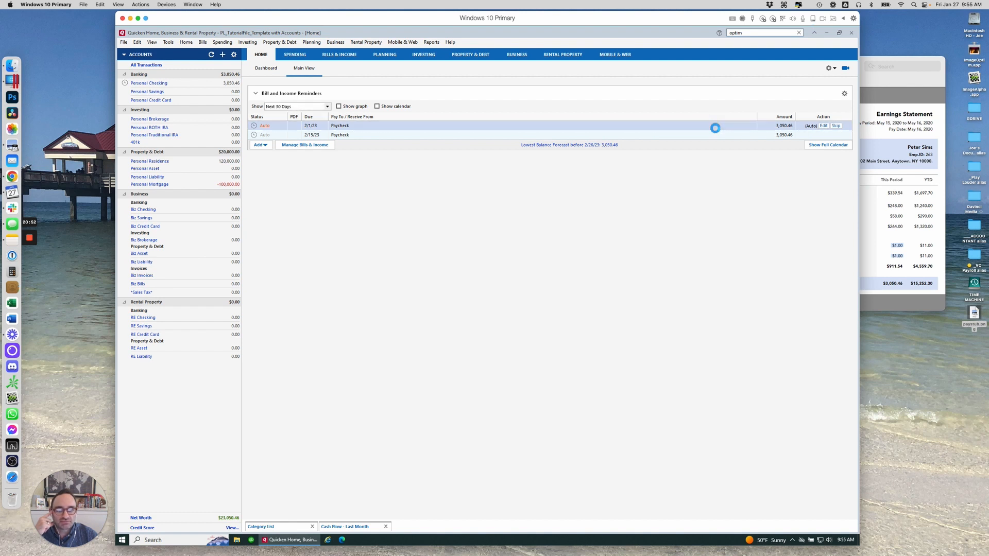
double_click(715, 128)
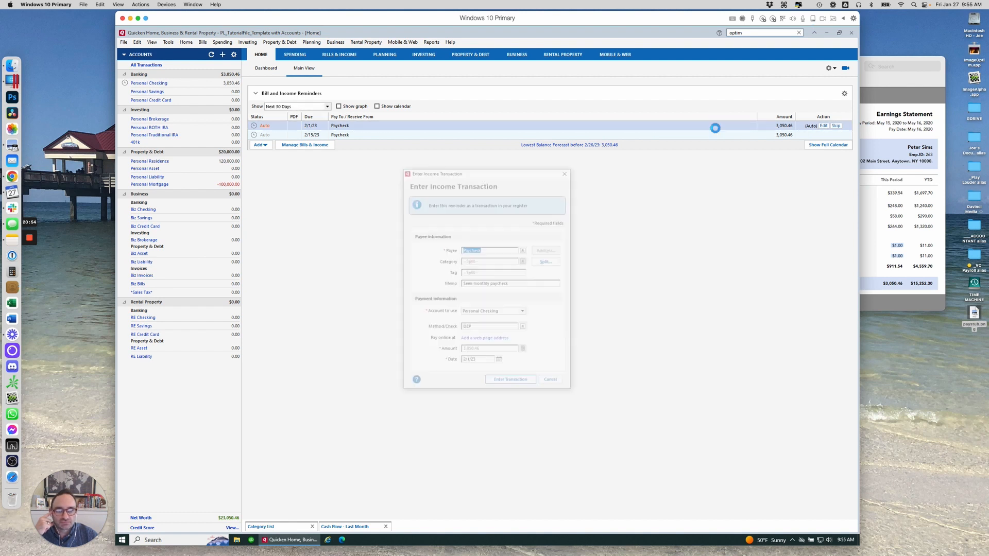
left_click(515, 387)
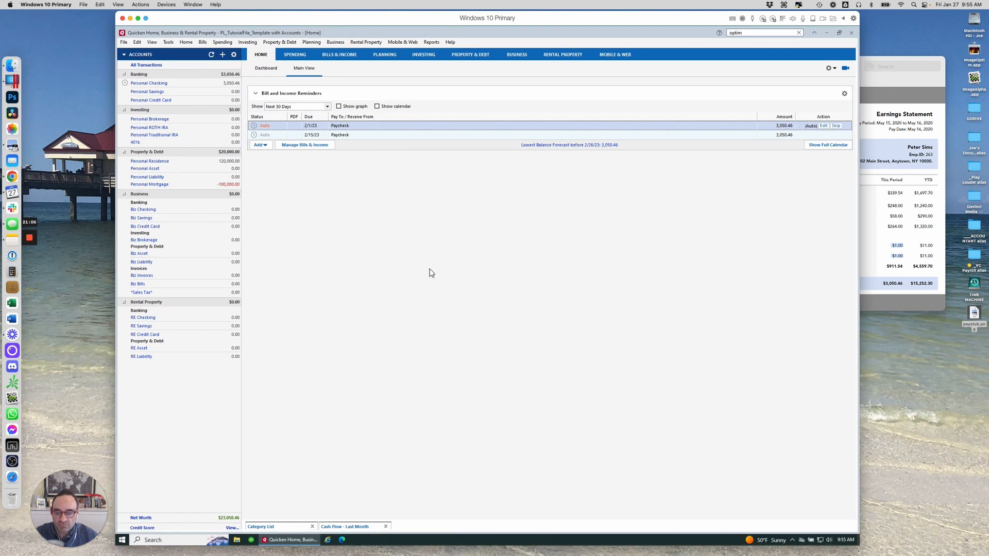
Open the Personal Checking register and mark the 2/1/23 paycheck deposit as cleared
left_click(156, 82)
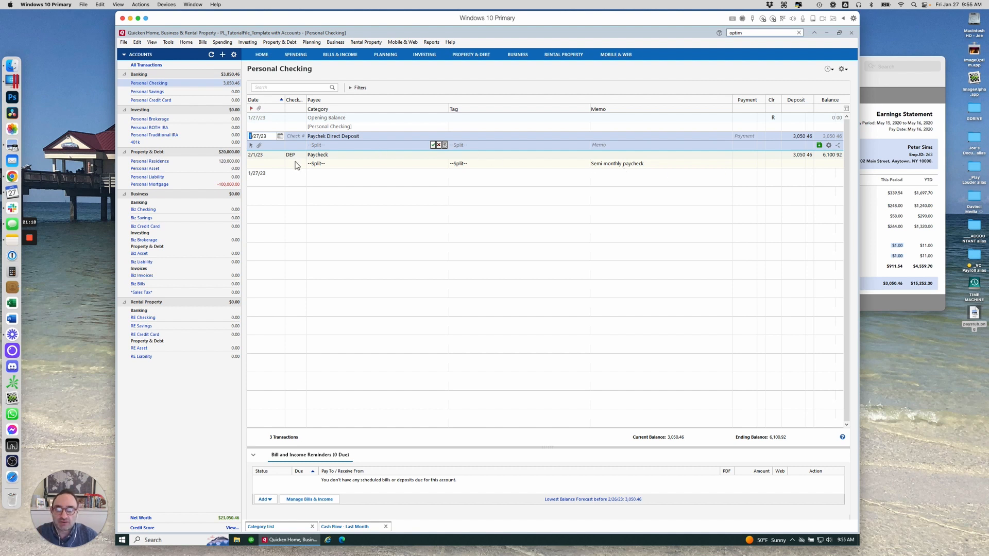
right_click(775, 155)
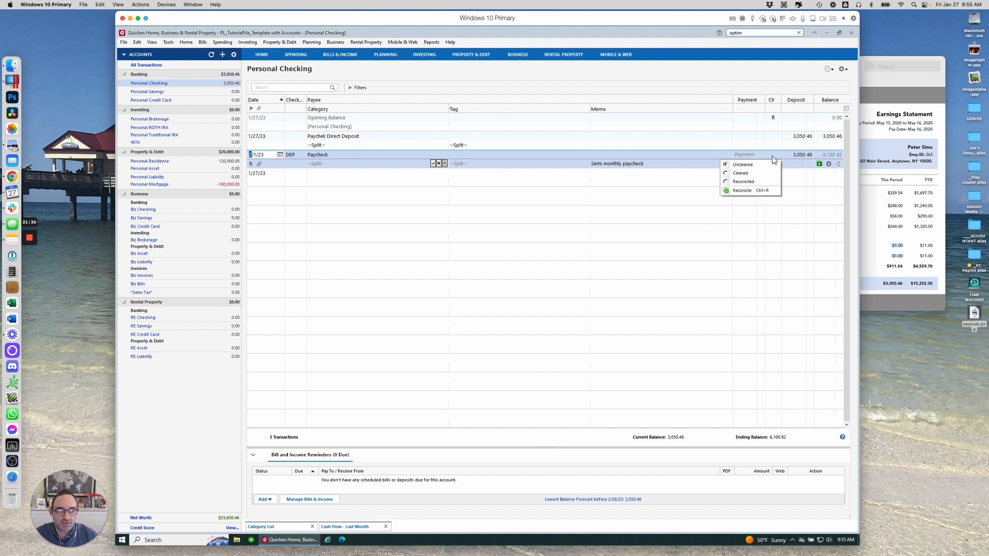
left_click(746, 173)
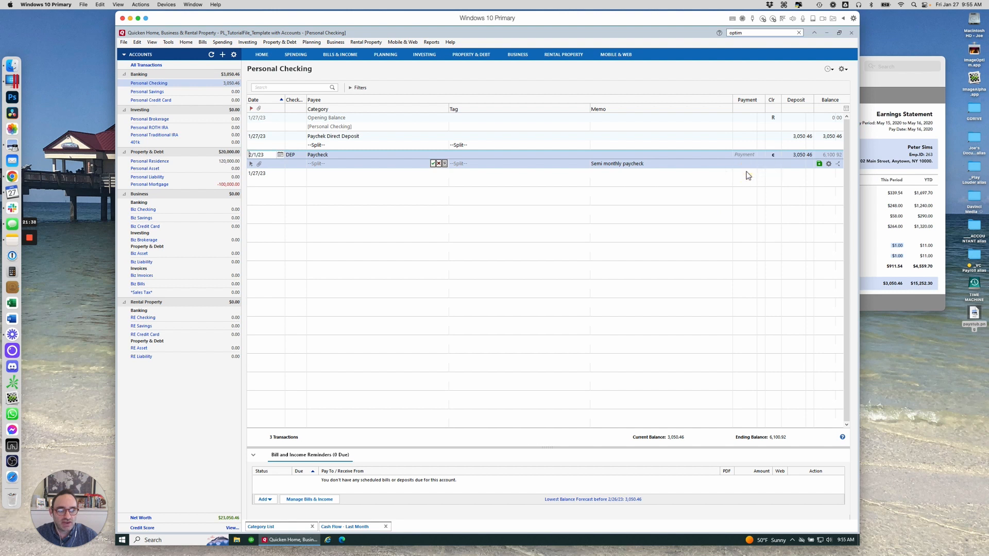
key("Return")
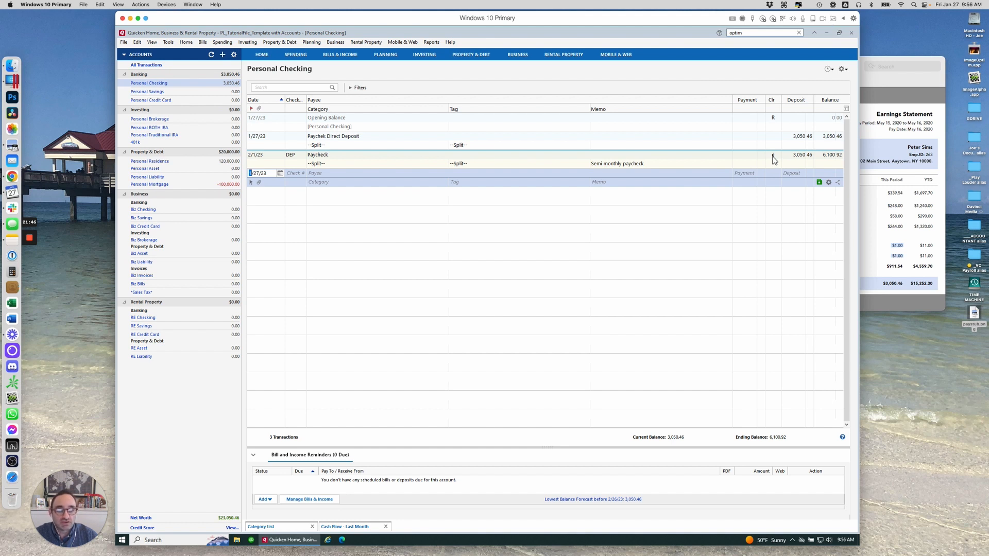
left_click(773, 156)
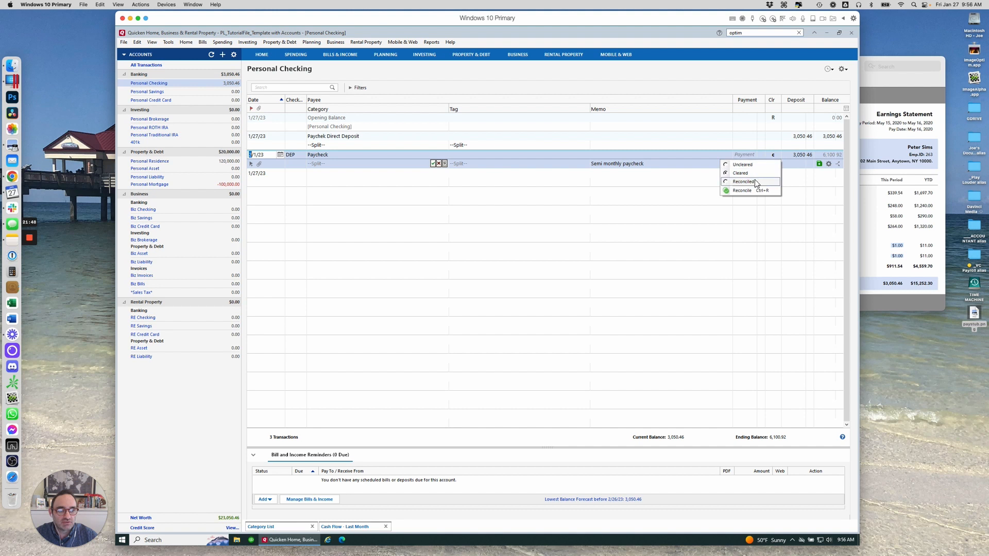
left_click(542, 224)
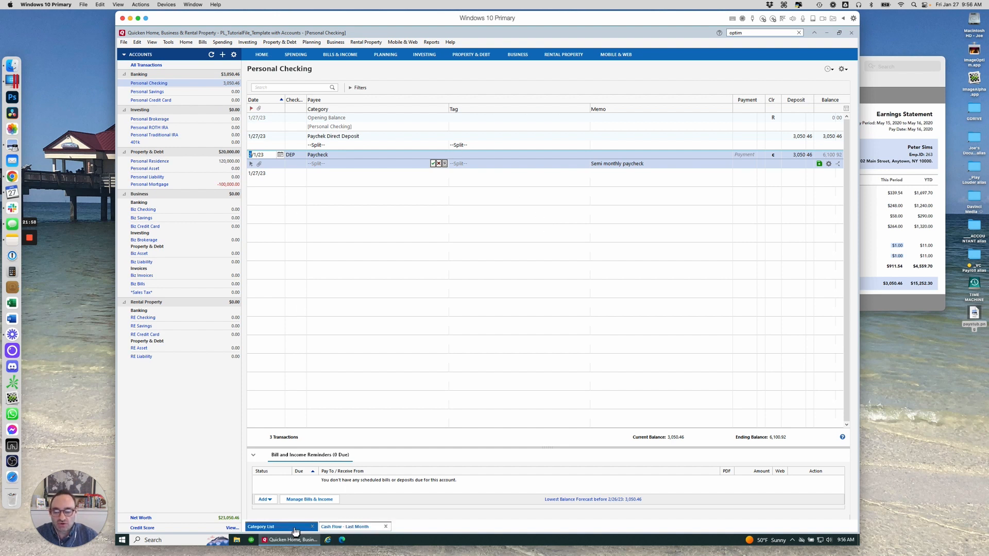
Open the Cash Flow - Last Month report to review the income and tax totals
left_click(353, 527)
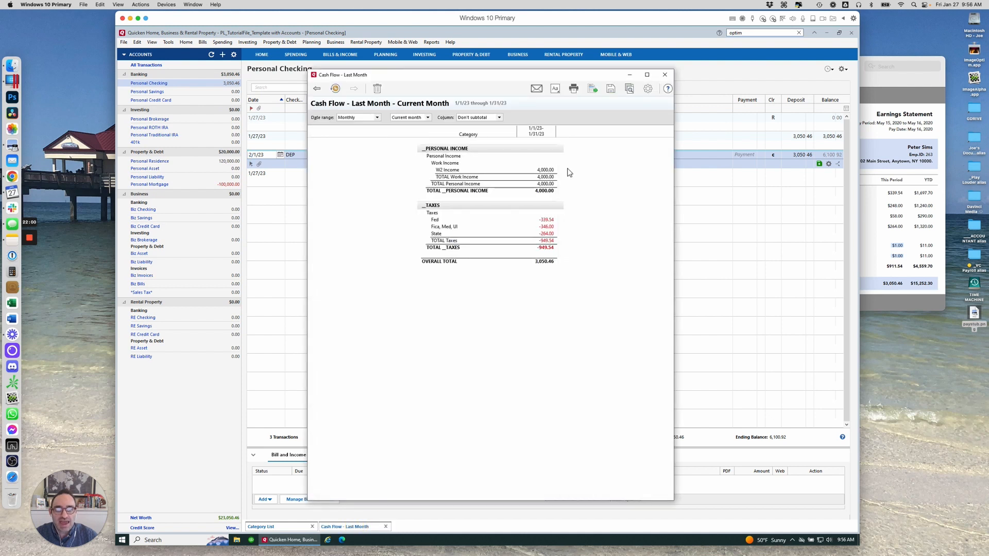